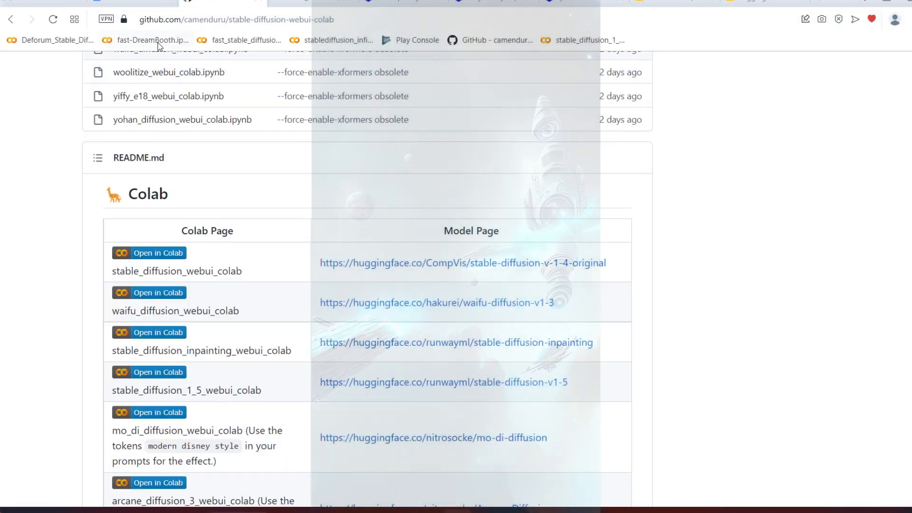
Step: Open the stable_diffusion_1_5_webui_colab notebook from the README's Colab table in a new browser tab and connect it to a runtime
{"action": "scroll", "coordinate": [281, 166], "scroll_direction": "up", "scroll_amount": 20}
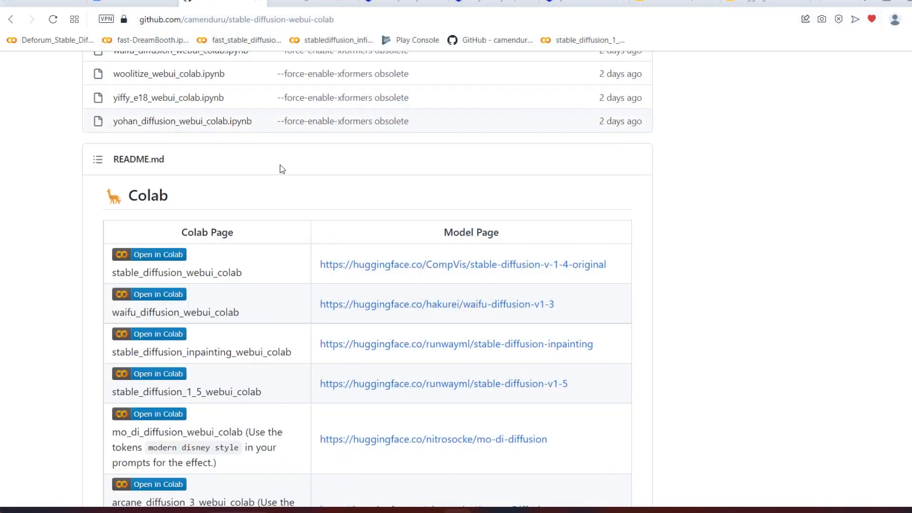
{"action": "scroll", "coordinate": [284, 165], "scroll_direction": "down", "scroll_amount": 20}
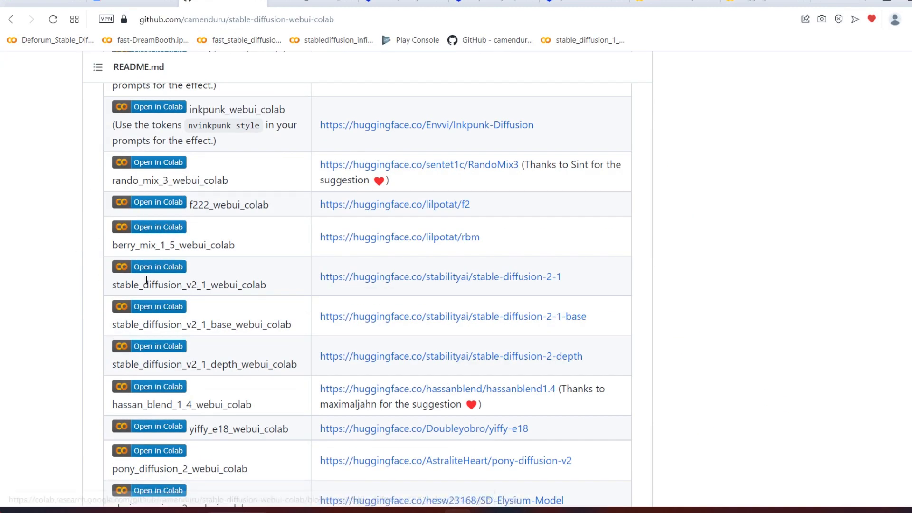
{"action": "scroll", "coordinate": [161, 278], "scroll_direction": "down", "scroll_amount": 10}
{"action": "scroll", "coordinate": [175, 274], "scroll_direction": "up", "scroll_amount": 4}
{"action": "scroll", "coordinate": [175, 273], "scroll_direction": "down", "scroll_amount": 8}
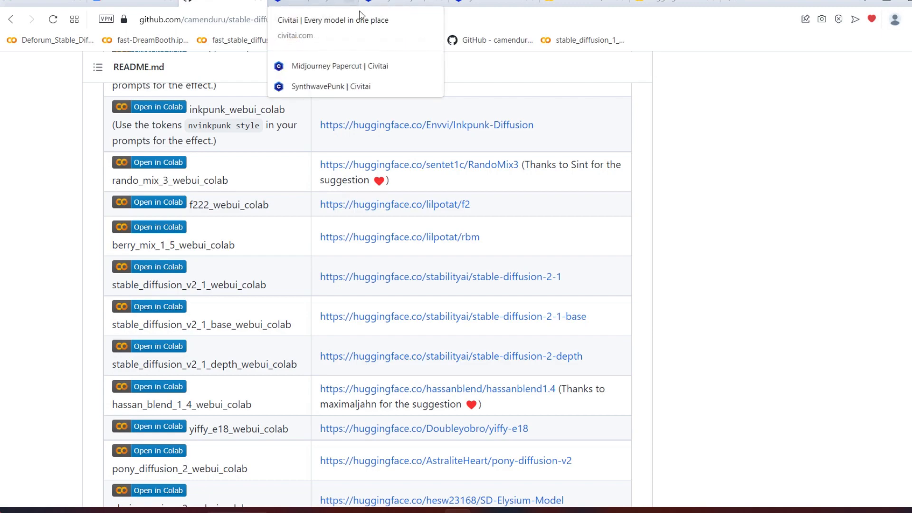
{"action": "scroll", "coordinate": [98, 163], "scroll_direction": "up", "scroll_amount": 15}
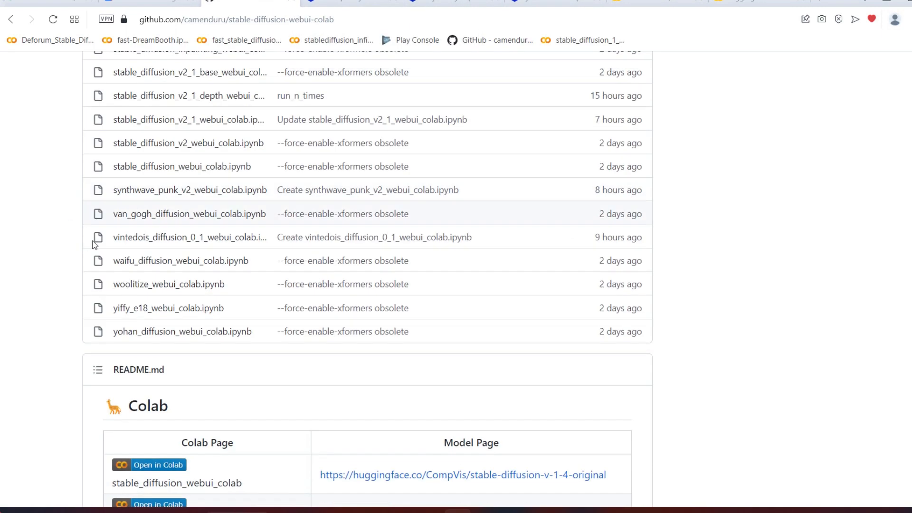
{"action": "scroll", "coordinate": [179, 169], "scroll_direction": "down", "scroll_amount": 15}
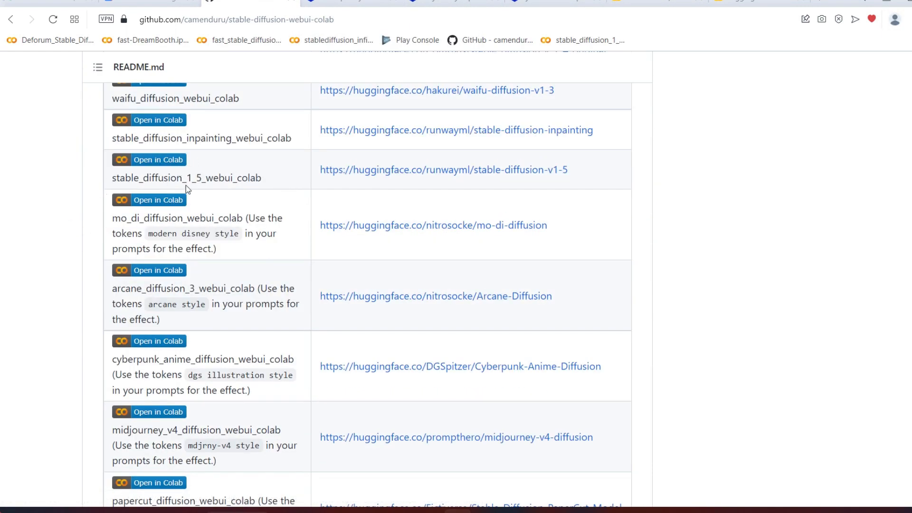
{"action": "right_click", "coordinate": [165, 165]}
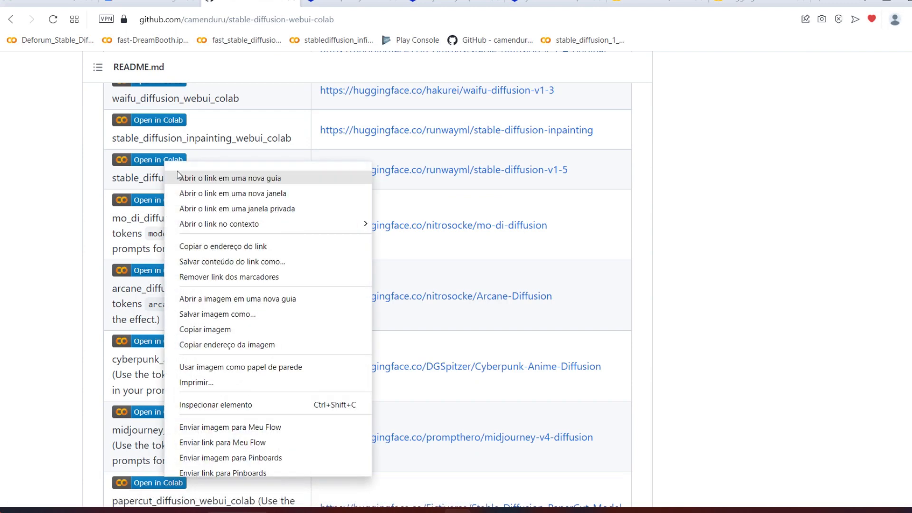
{"action": "left_click", "coordinate": [179, 172]}
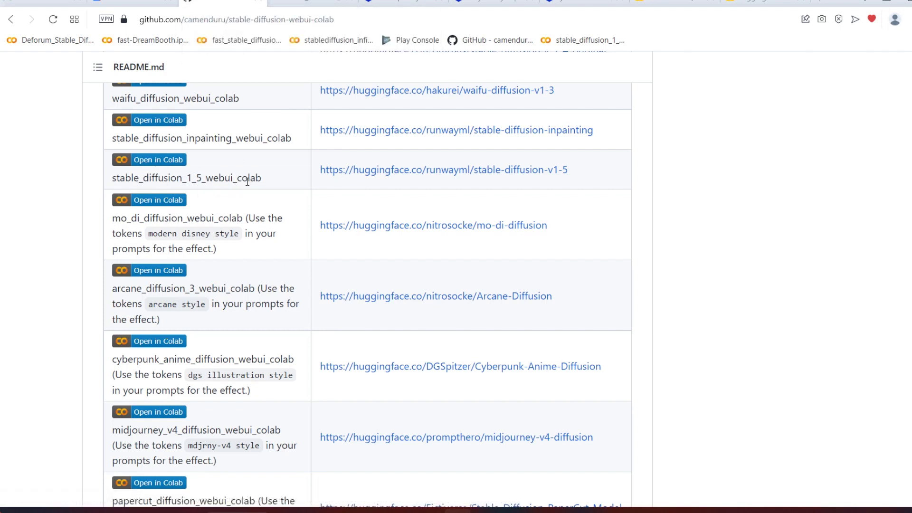
{"action": "left_click", "coordinate": [352, 5]}
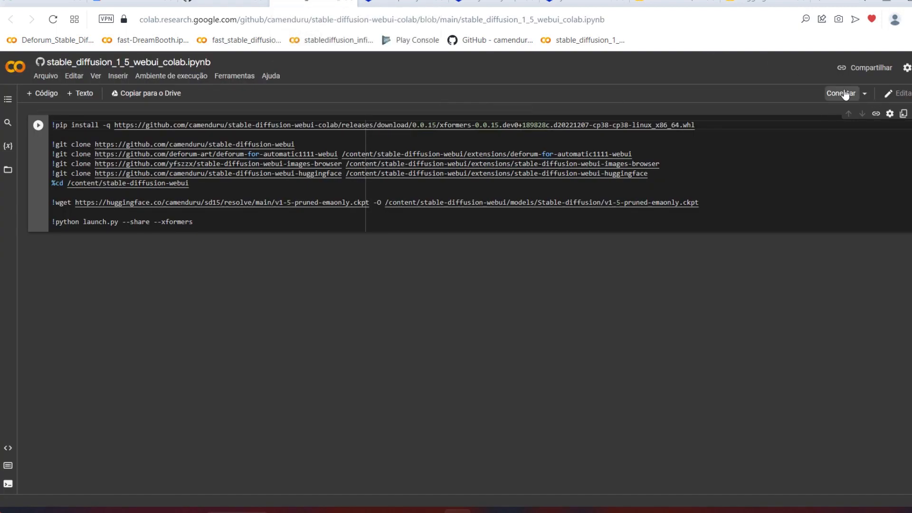
{"action": "left_click", "coordinate": [842, 97]}
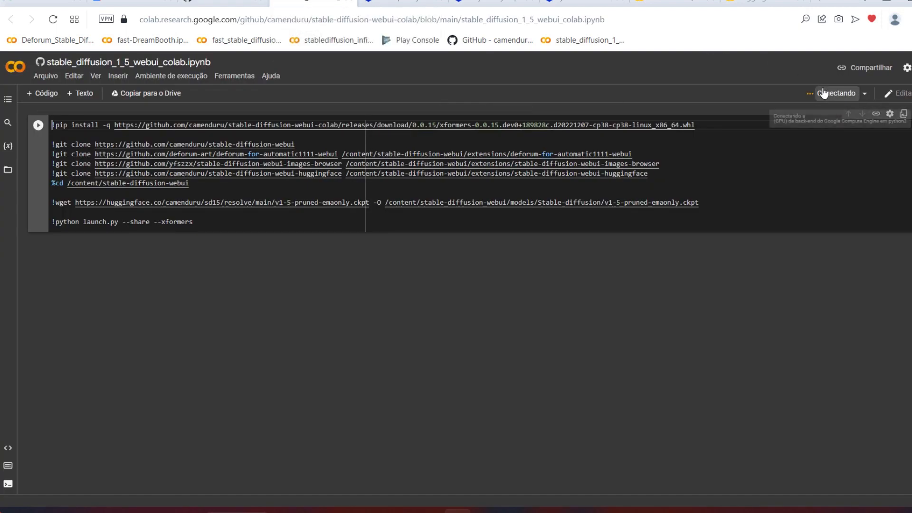
Step: Look through the Colab notebooks and their model pages listed in the stable-diffusion-webui-colab README on GitHub
{"action": "left_click", "coordinate": [225, 2]}
{"action": "scroll", "coordinate": [258, 227], "scroll_direction": "down", "scroll_amount": 20}
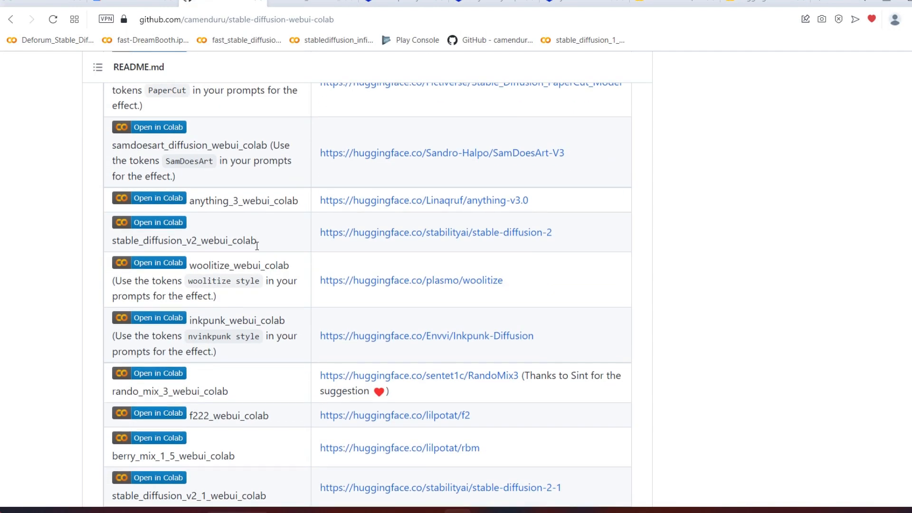
{"action": "scroll", "coordinate": [259, 264], "scroll_direction": "up", "scroll_amount": 10}
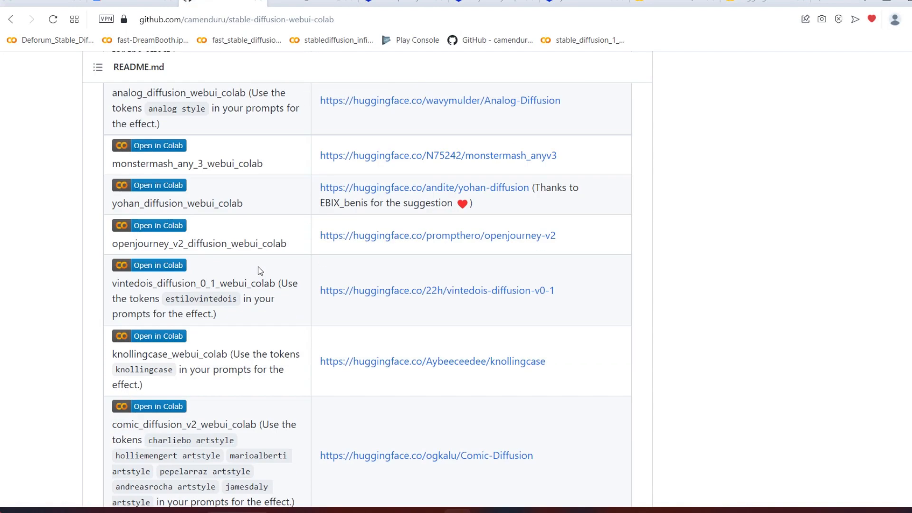
{"action": "scroll", "coordinate": [258, 267], "scroll_direction": "up", "scroll_amount": 4}
{"action": "scroll", "coordinate": [258, 270], "scroll_direction": "down", "scroll_amount": 4}
{"action": "scroll", "coordinate": [228, 239], "scroll_direction": "down", "scroll_amount": 12}
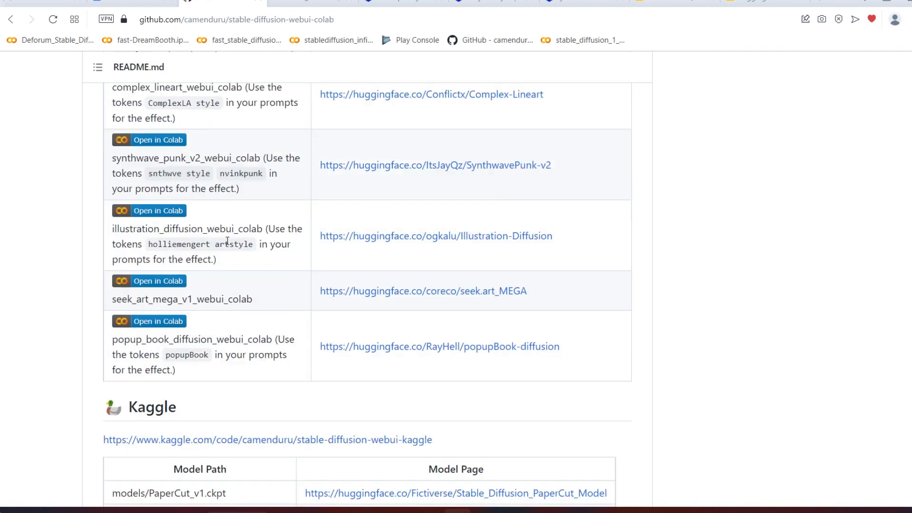
{"action": "scroll", "coordinate": [227, 241], "scroll_direction": "up", "scroll_amount": 20}
{"action": "scroll", "coordinate": [227, 241], "scroll_direction": "up", "scroll_amount": 9}
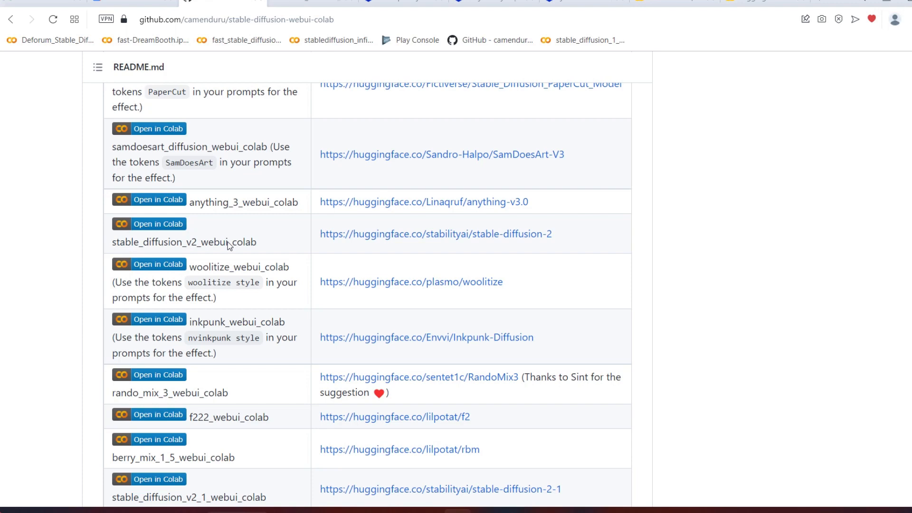
Step: Mount Google Drive at /content/drive in the Stable Diffusion 1.5 notebook, running the mount cell and authorizing Drive access
{"action": "key", "text": "ctrl+Tab"}
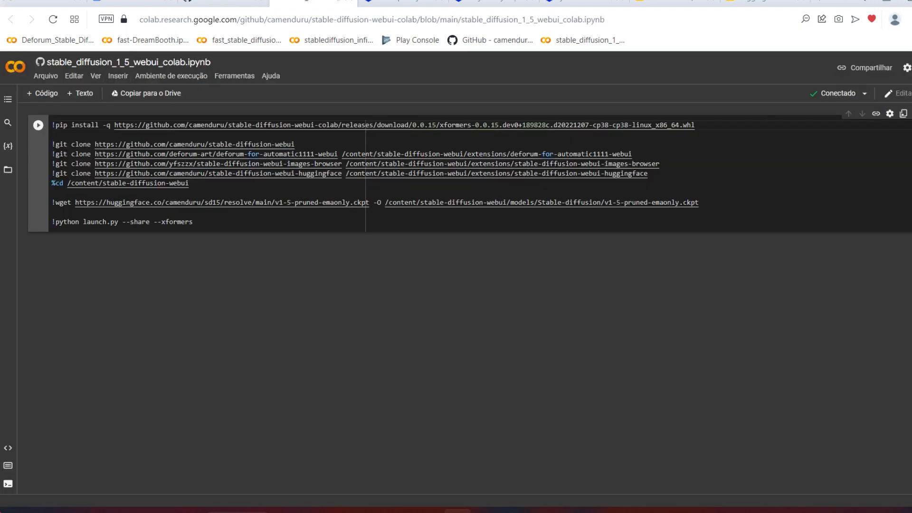
{"action": "left_click", "coordinate": [8, 171]}
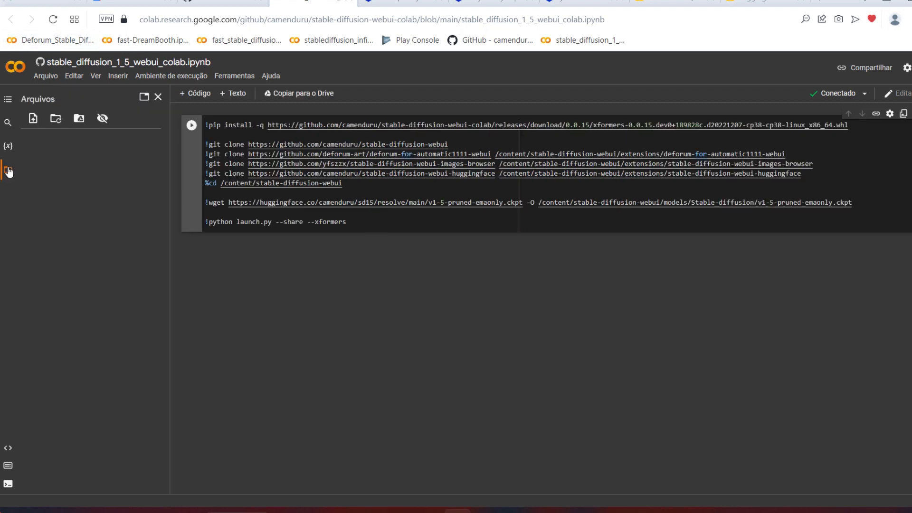
{"action": "left_click", "coordinate": [77, 119]}
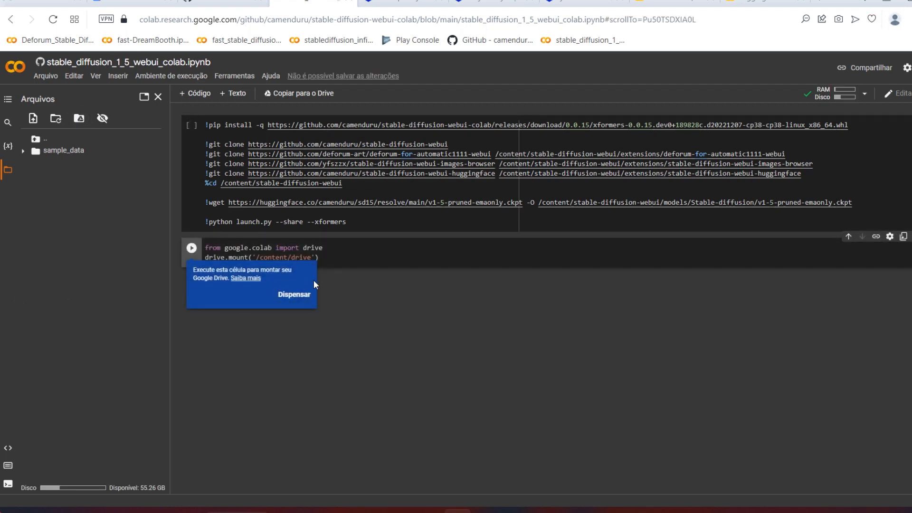
{"action": "left_click", "coordinate": [294, 295]}
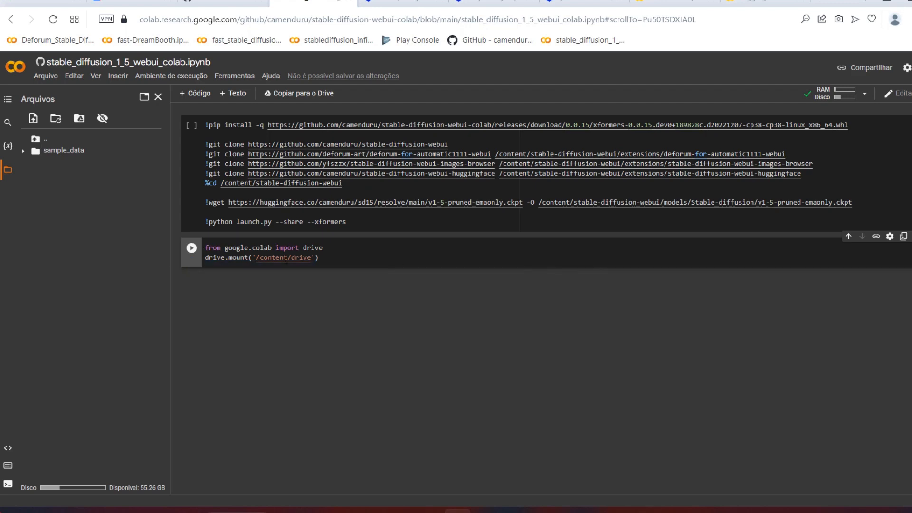
{"action": "left_click", "coordinate": [192, 248]}
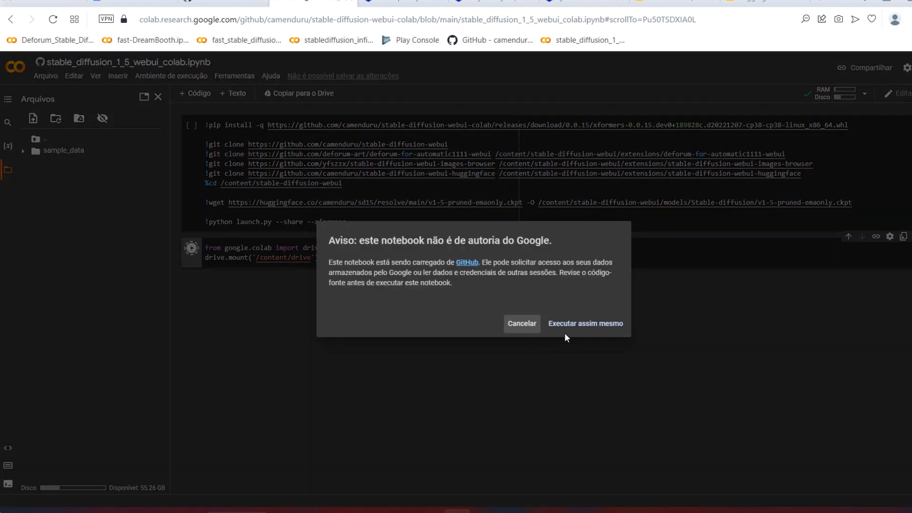
{"action": "left_click", "coordinate": [568, 333]}
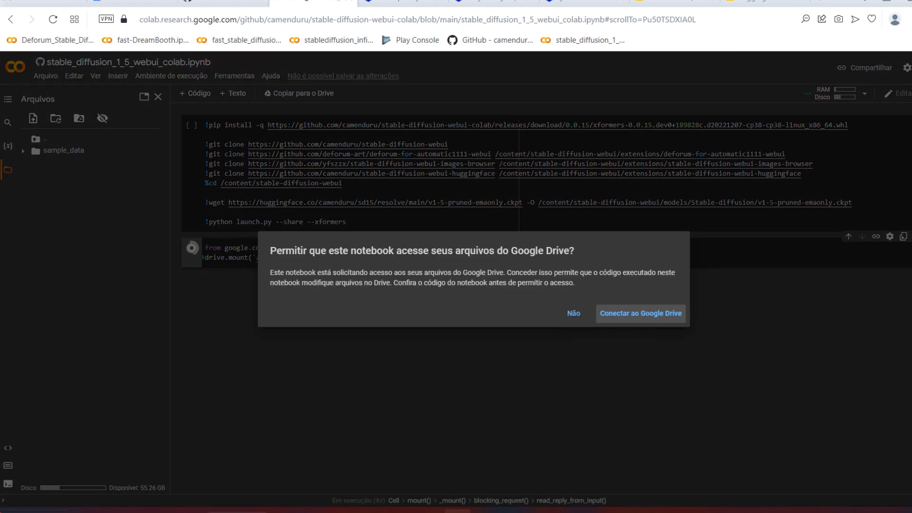
{"action": "left_click", "coordinate": [641, 314]}
{"action": "left_click", "coordinate": [230, 218]}
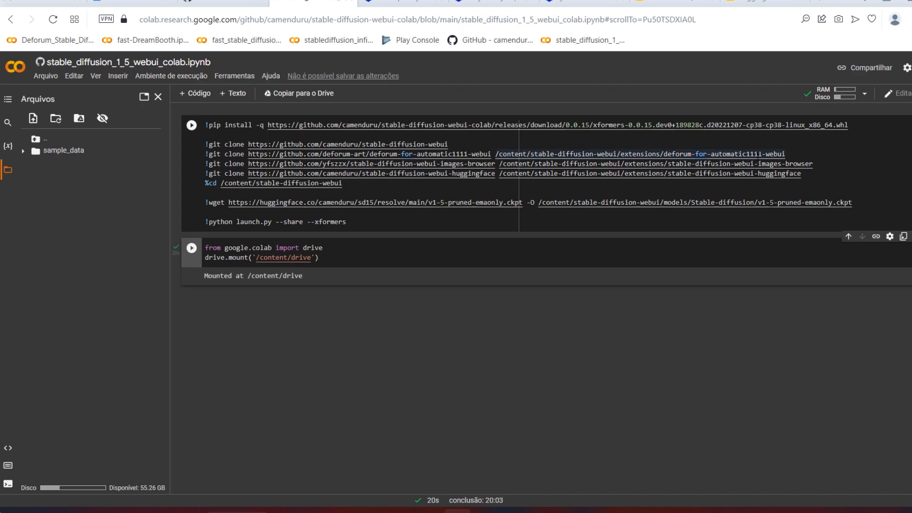
Step: Copy the link address of the SynthwavePunk model's latest download on Civitai
{"action": "left_click", "coordinate": [402, 2]}
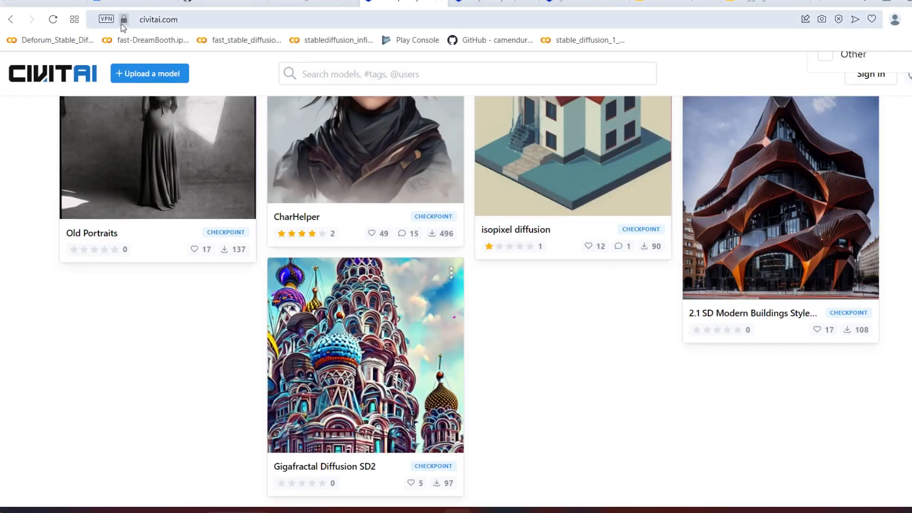
{"action": "left_click", "coordinate": [496, 2]}
{"action": "left_click", "coordinate": [570, 2]}
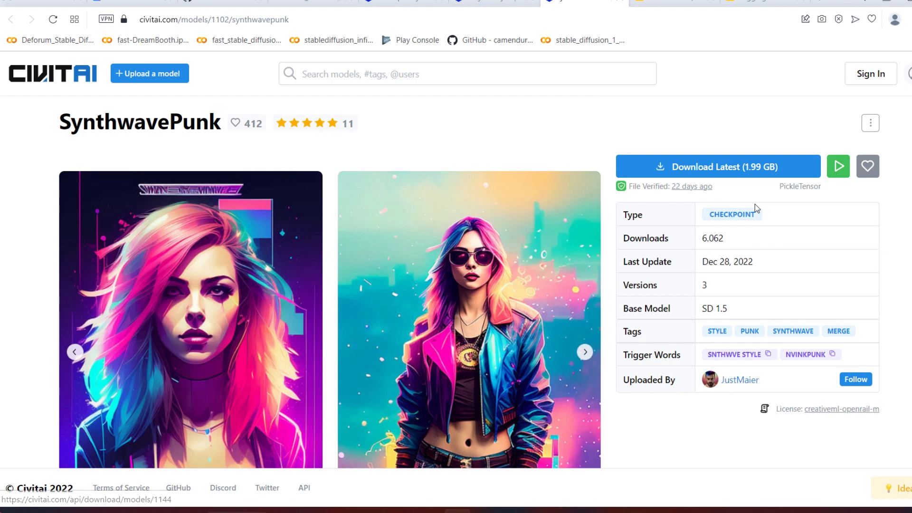
{"action": "left_click", "coordinate": [707, 169]}
{"action": "right_click", "coordinate": [731, 166]}
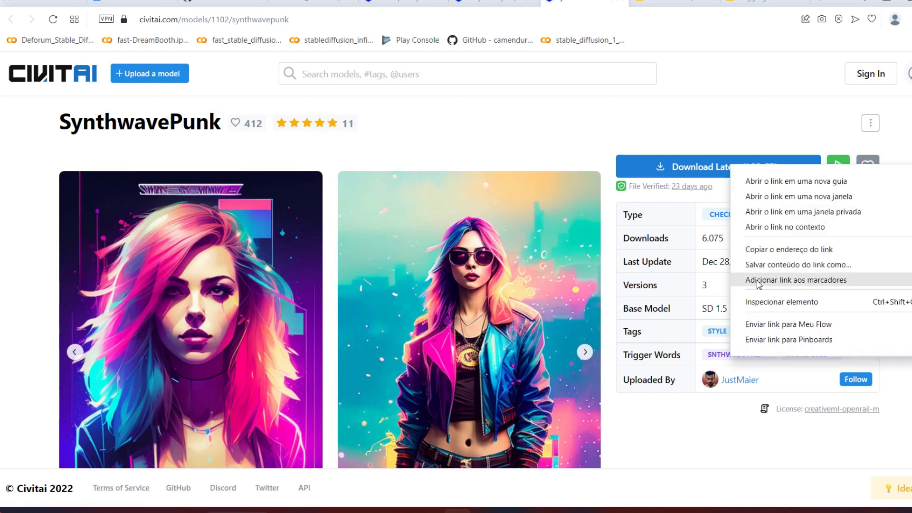
{"action": "left_click", "coordinate": [770, 250]}
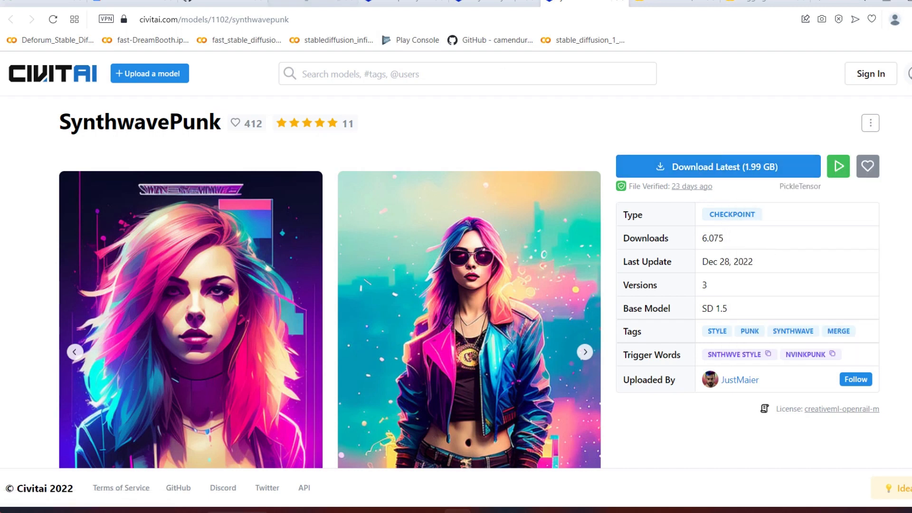
{"action": "left_click", "coordinate": [229, 2]}
{"action": "left_click", "coordinate": [328, 2]}
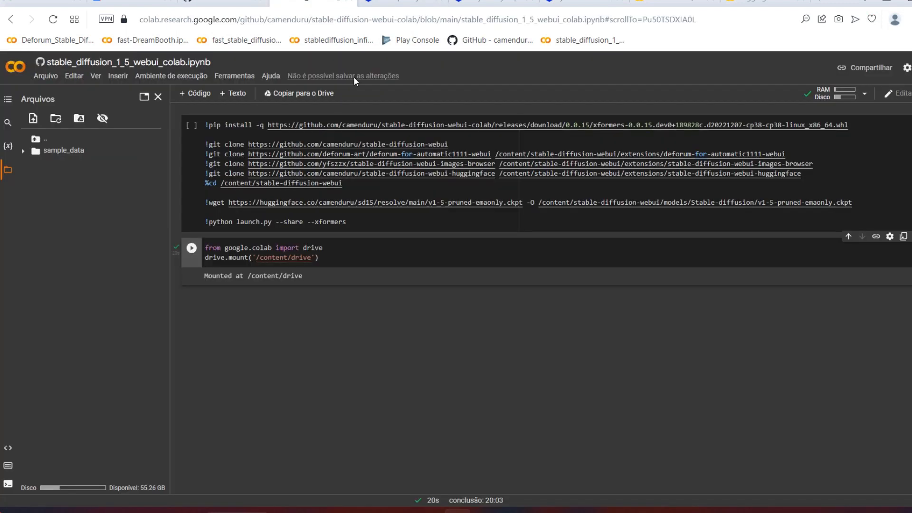
{"action": "left_click_drag", "start_coordinate": [523, 202], "coordinate": [236, 202]}
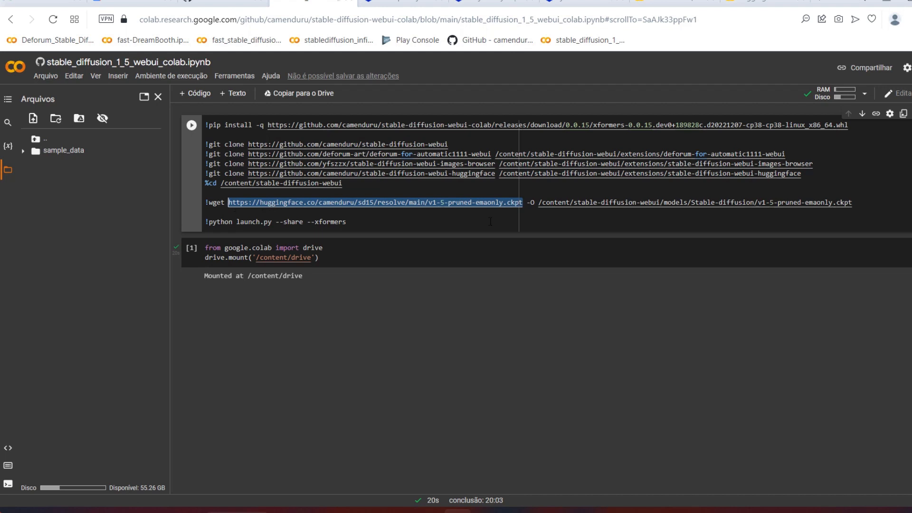
{"action": "type", "text": "https://civitai.com/api/download/models/1144"}
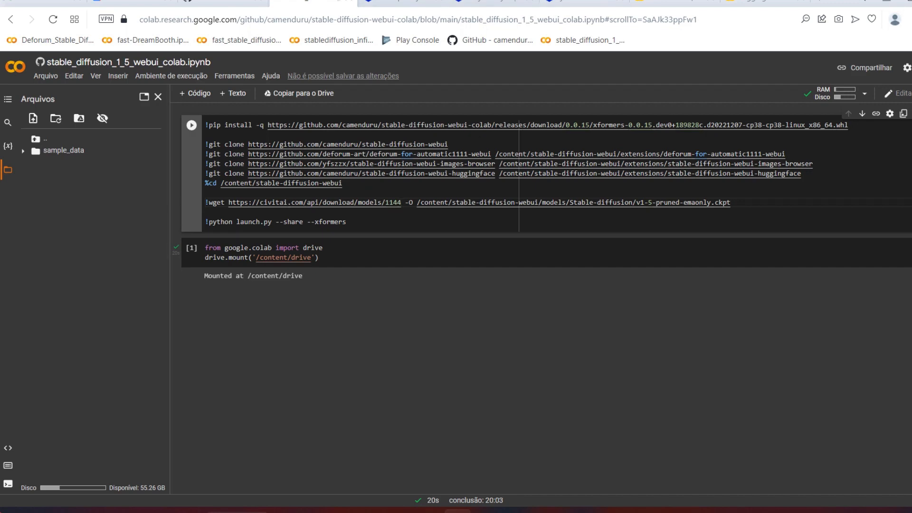
{"action": "left_click", "coordinate": [496, 2]}
{"action": "left_click", "coordinate": [576, 2]}
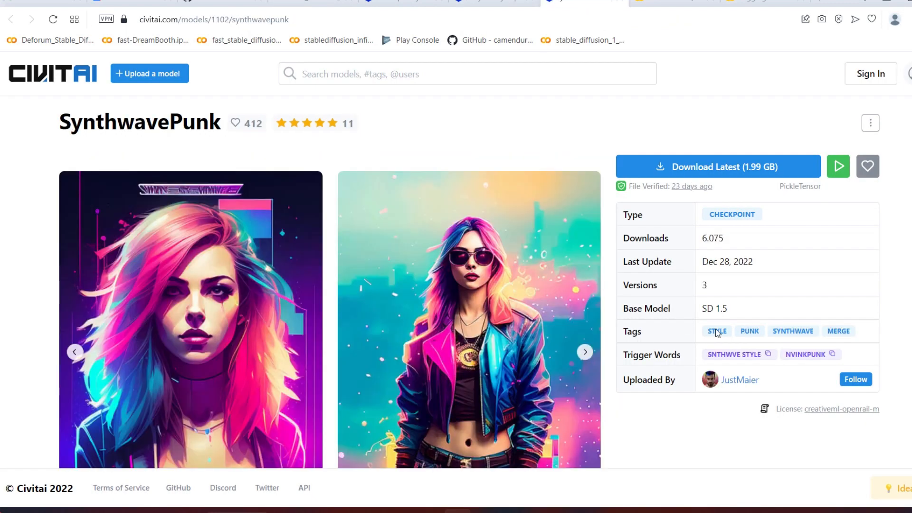
{"action": "left_click", "coordinate": [314, 2]}
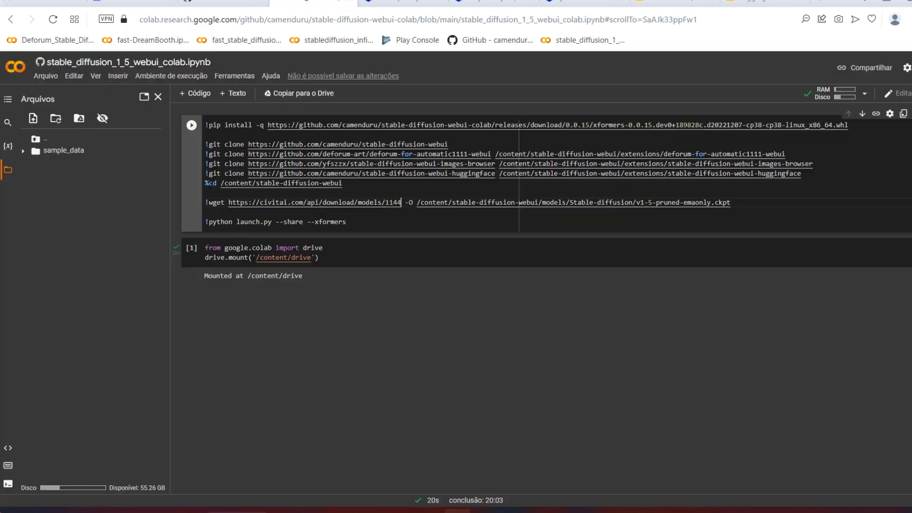
Step: Open the repository file list of the dreamlike-art/dreamlike-diffusion-1.0 model on Hugging Face
{"action": "left_click", "coordinate": [228, 2]}
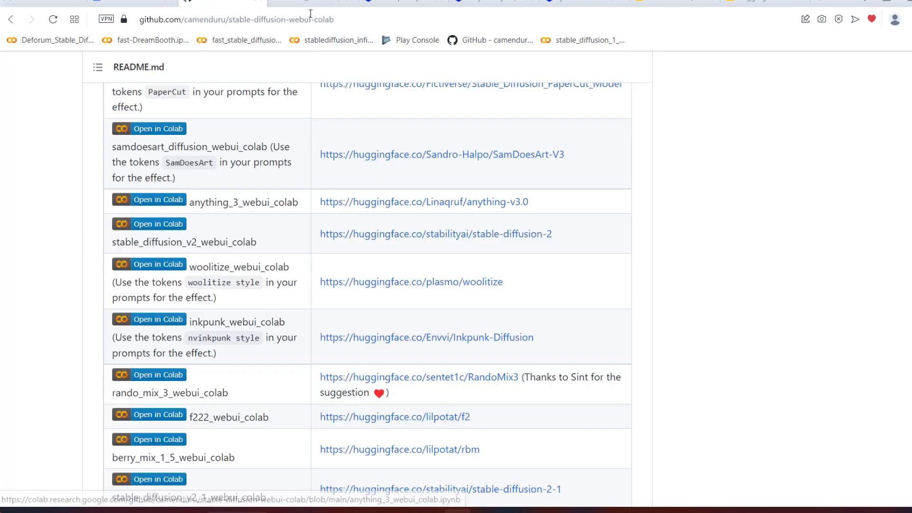
{"action": "left_click", "coordinate": [406, 2]}
{"action": "left_click", "coordinate": [495, 2]}
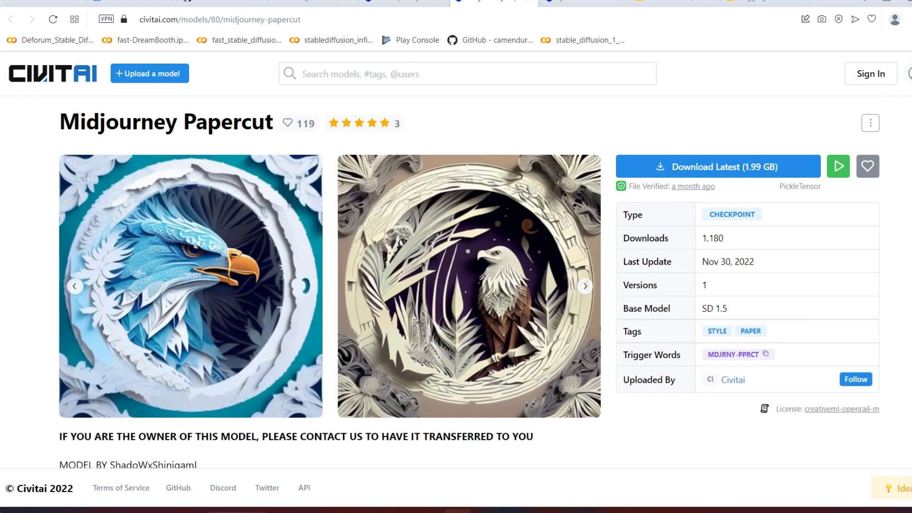
{"action": "left_click", "coordinate": [584, 3]}
{"action": "left_click", "coordinate": [675, 3]}
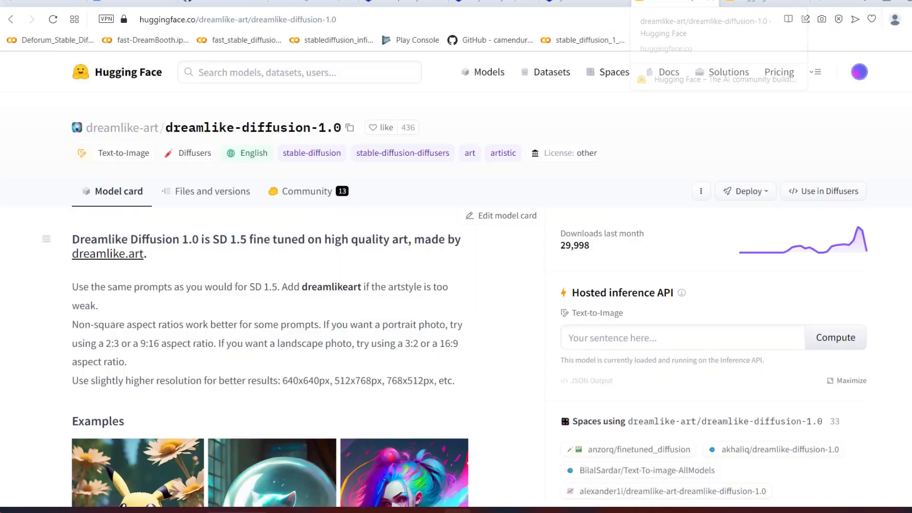
{"action": "scroll", "coordinate": [333, 233], "scroll_direction": "down", "scroll_amount": 20}
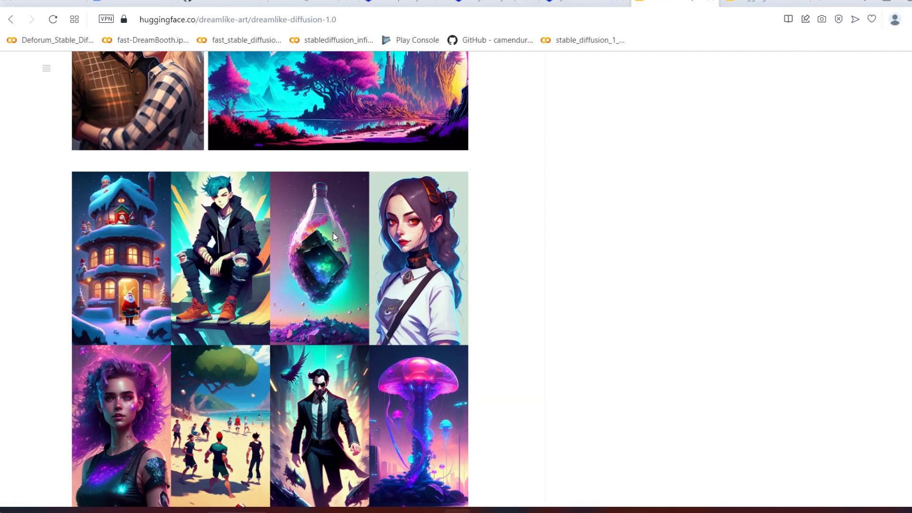
{"action": "scroll", "coordinate": [166, 266], "scroll_direction": "up", "scroll_amount": 20}
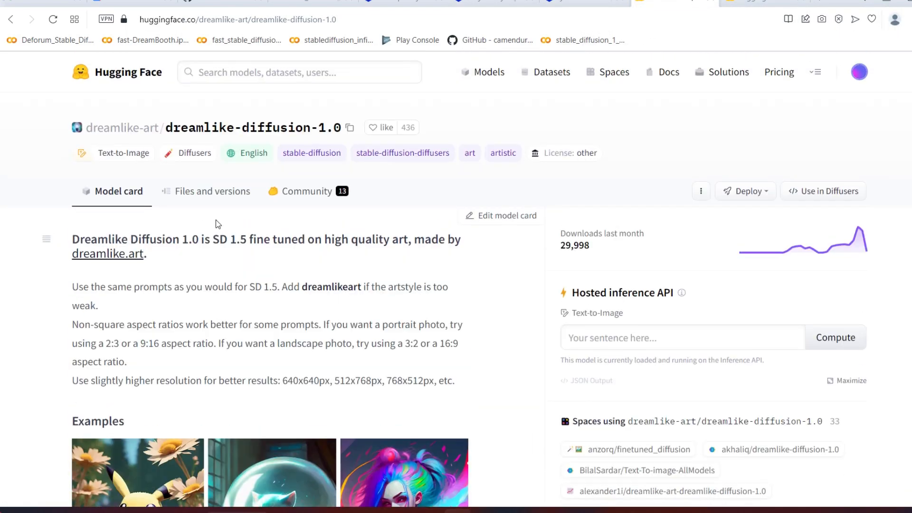
{"action": "left_click", "coordinate": [194, 195]}
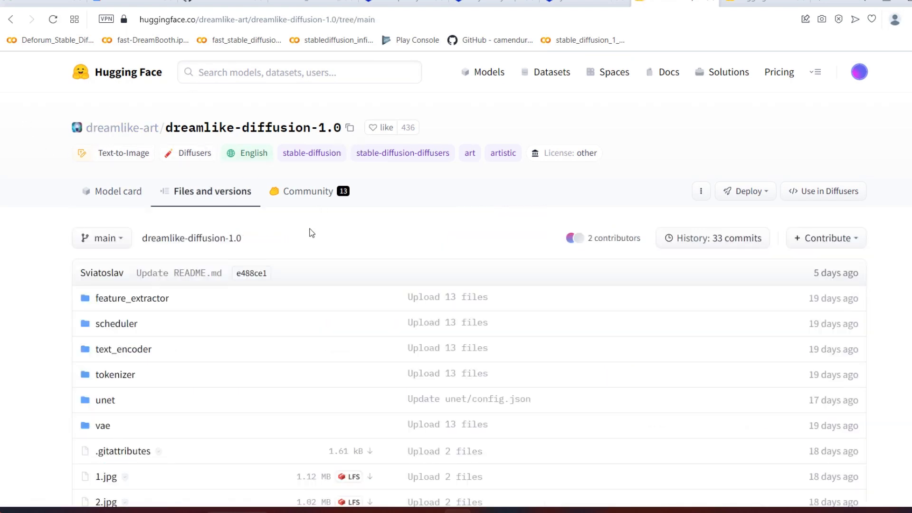
Step: Copy the download link address of dreamlike-diffusion-1.0.ckpt from the repository file list
{"action": "scroll", "coordinate": [250, 263], "scroll_direction": "down", "scroll_amount": 4}
{"action": "scroll", "coordinate": [140, 238], "scroll_direction": "up", "scroll_amount": 4}
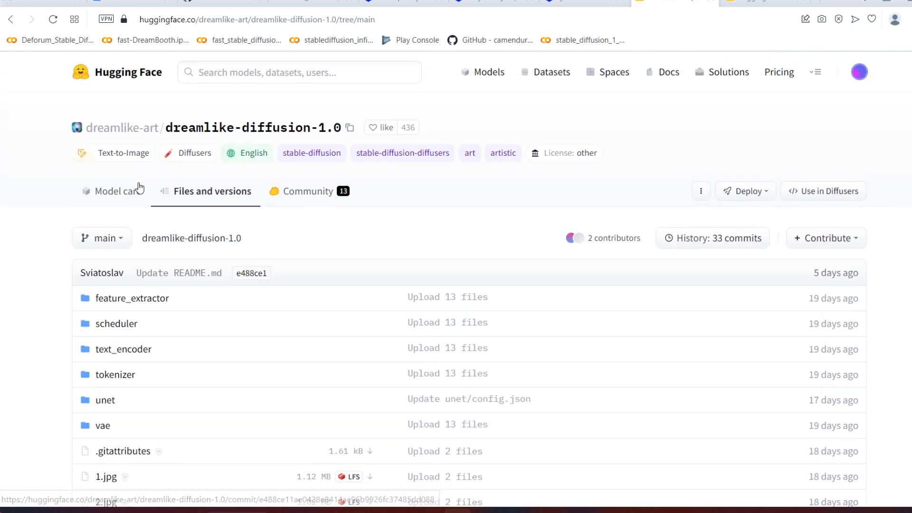
{"action": "scroll", "coordinate": [196, 245], "scroll_direction": "down", "scroll_amount": 4}
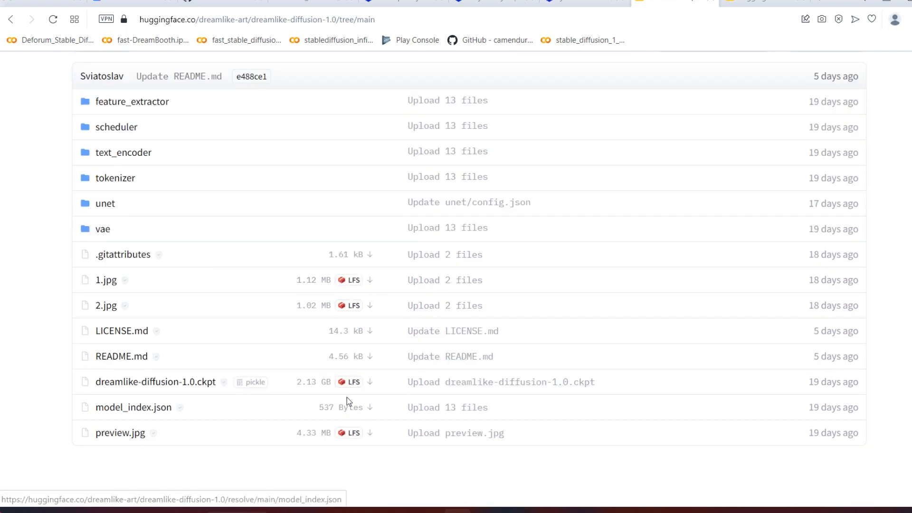
{"action": "right_click", "coordinate": [370, 383]}
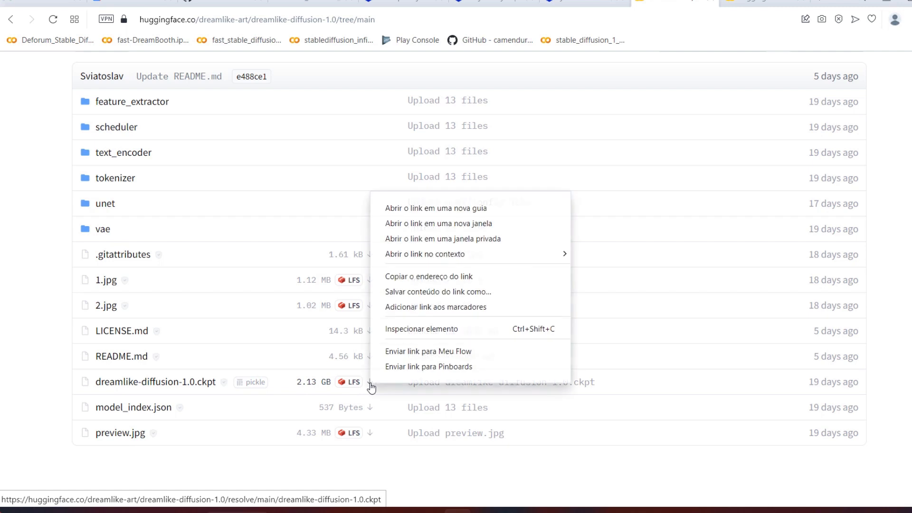
{"action": "left_click", "coordinate": [438, 277]}
Step: Duplicate the whole wget line onto a new line directly below it in the Colab notebook's setup cell
{"action": "left_click", "coordinate": [287, 3]}
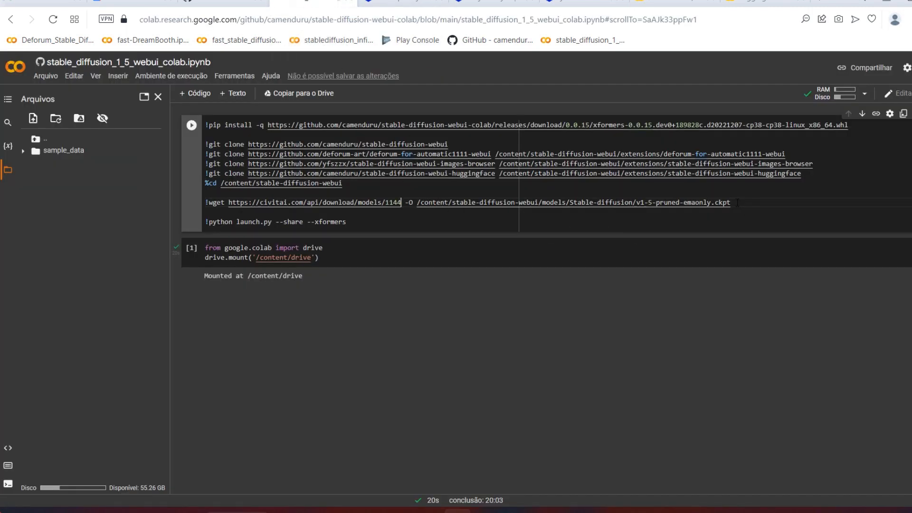
{"action": "left_click_drag", "start_coordinate": [737, 203], "coordinate": [198, 204]}
{"action": "key", "text": "ctrl+c"}
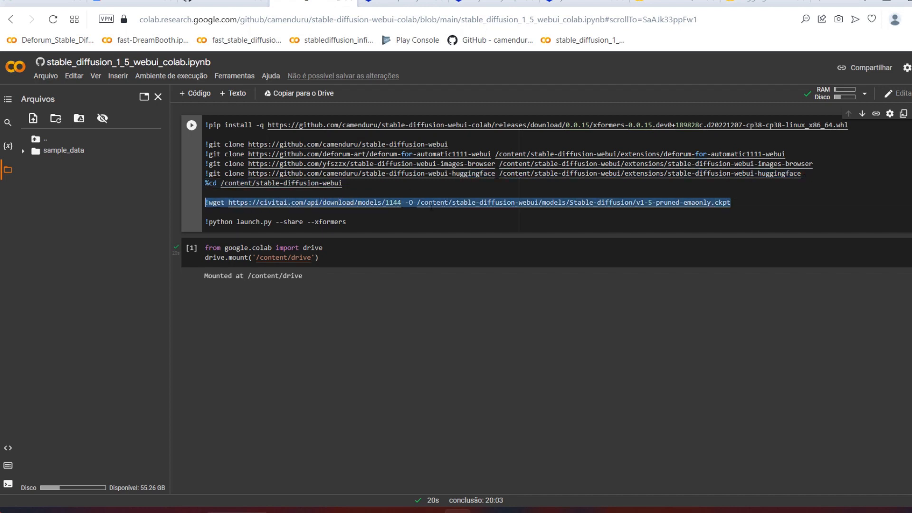
{"action": "left_click", "coordinate": [733, 202]}
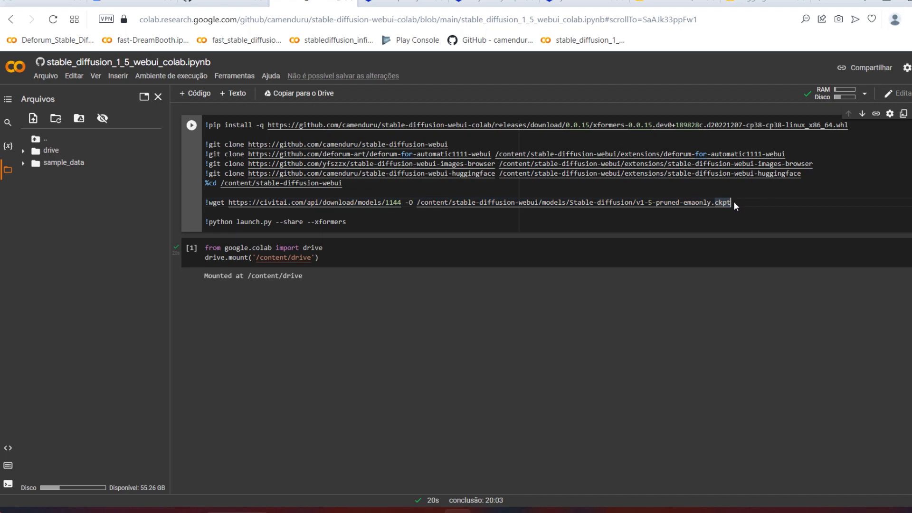
{"action": "key", "text": "Return"}
{"action": "key", "text": "ctrl+v"}
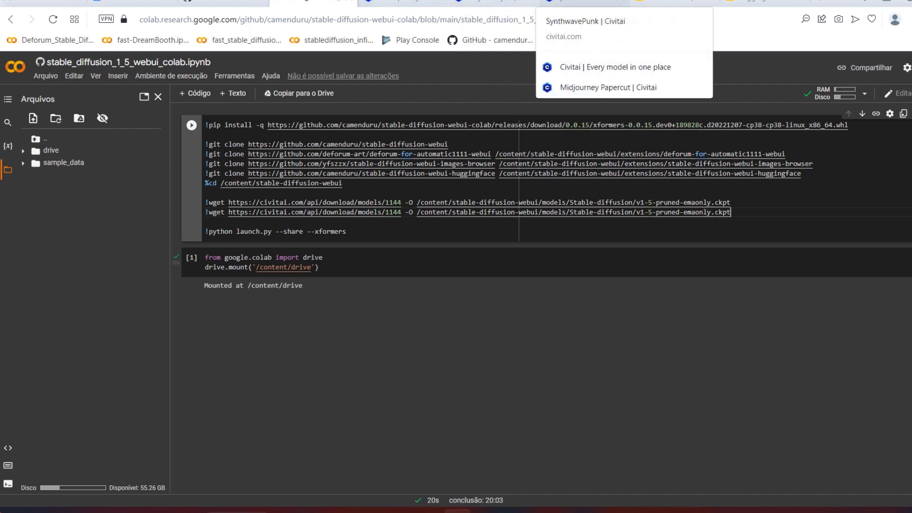
Step: Replace the source URL of the second wget line with the dreamlike-diffusion-1.0.ckpt download link copied from its Hugging Face repository
{"action": "left_click", "coordinate": [674, 3]}
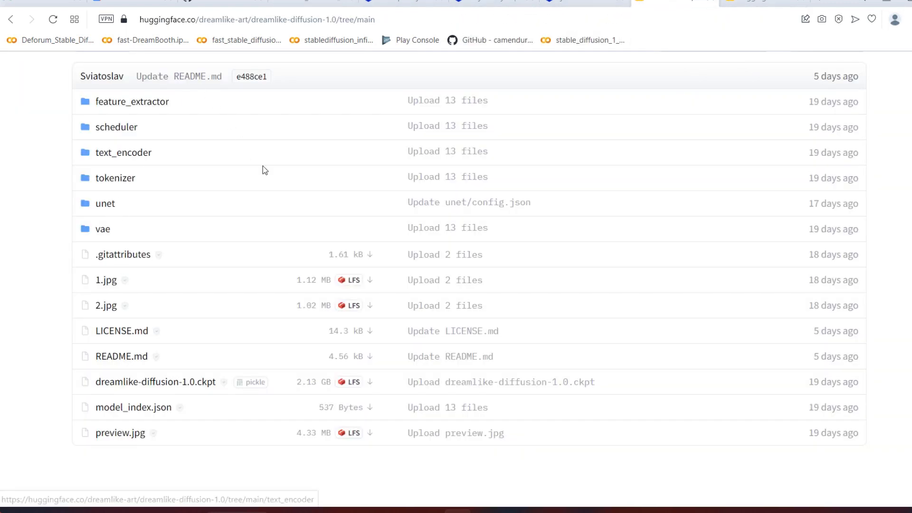
{"action": "right_click", "coordinate": [371, 386]}
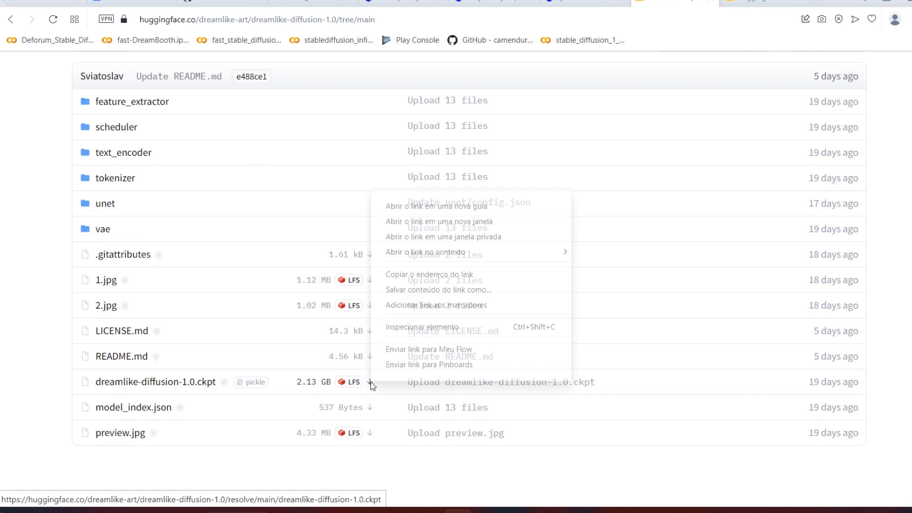
{"action": "left_click", "coordinate": [408, 276]}
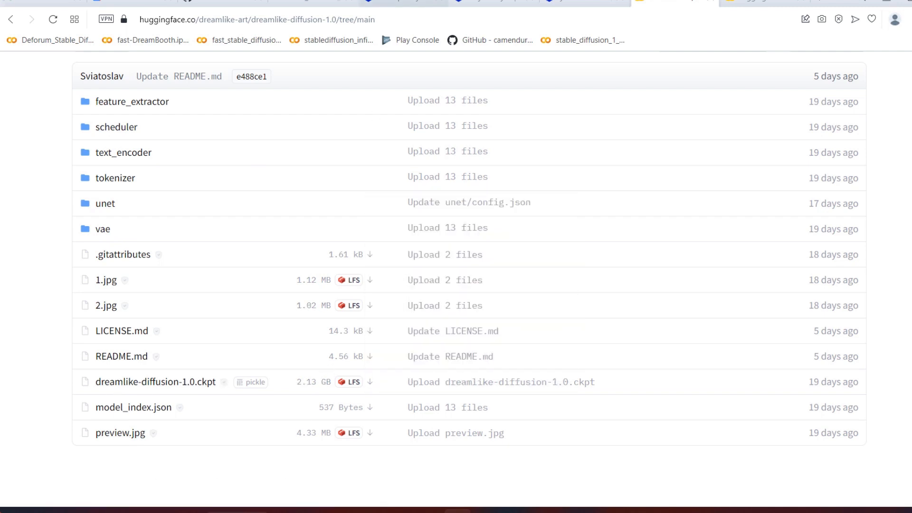
{"action": "left_click", "coordinate": [315, 2]}
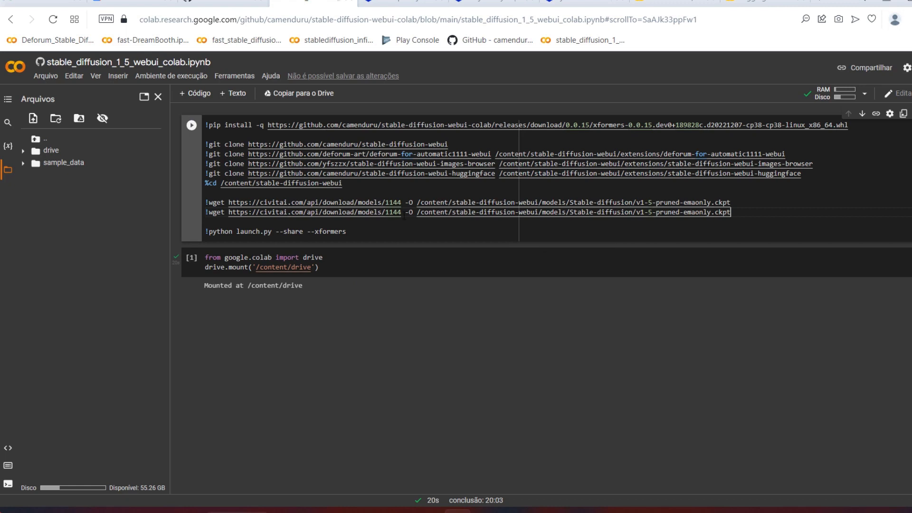
{"action": "left_click_drag", "start_coordinate": [402, 212], "coordinate": [231, 212]}
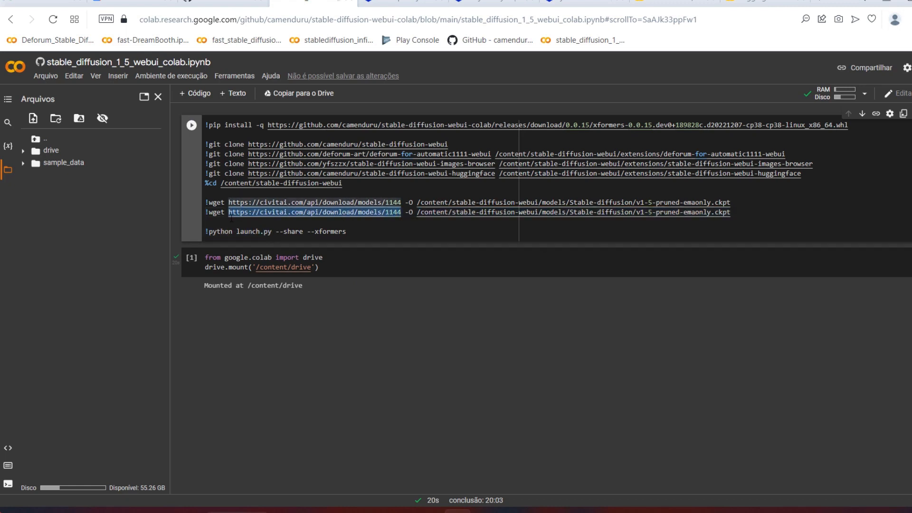
{"action": "type", "text": "https://huggingface.co/dreamlike-art/dreamlike-diffusion-1.0/resolve/main/dreamlike-diffusion-1.0.ckpt"}
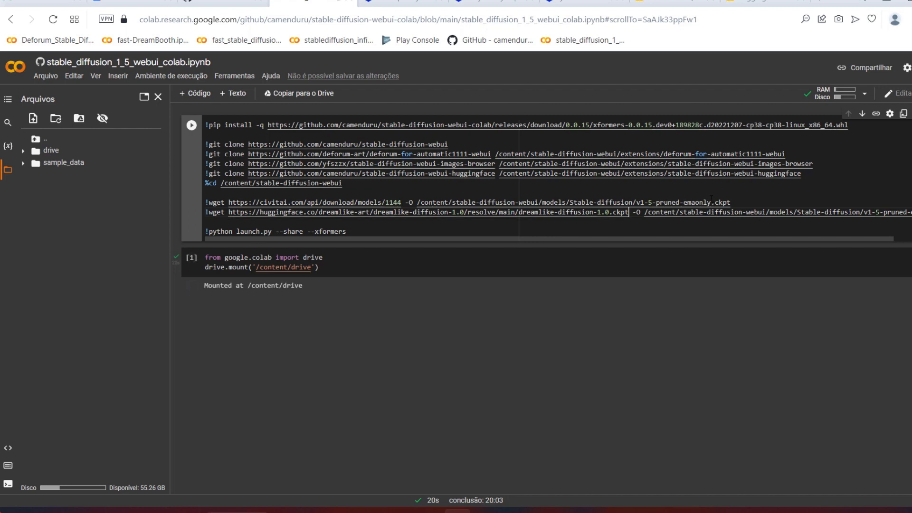
Step: Change the first wget line's output path to /content/stable-diffusion-webui/models/synthwavpunk.ckpt
{"action": "left_click_drag", "start_coordinate": [711, 202], "coordinate": [613, 202]}
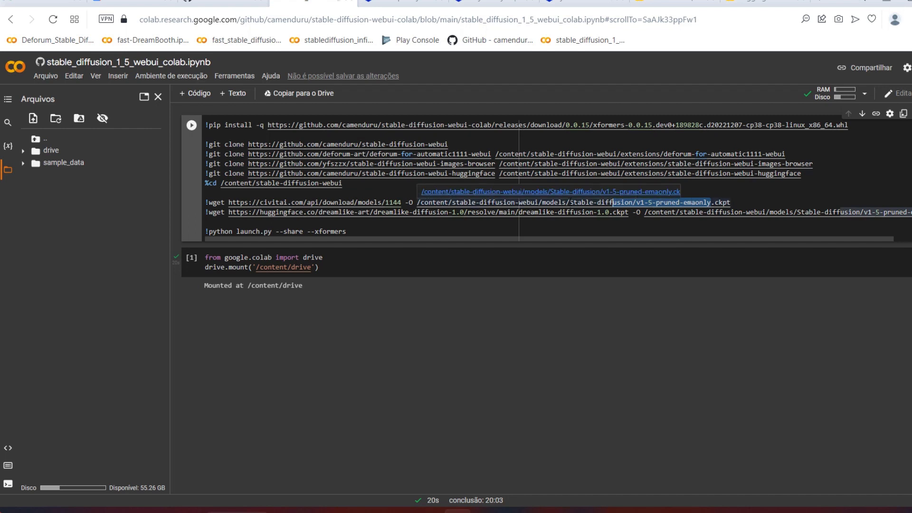
{"action": "left_click", "coordinate": [570, 202]}
{"action": "left_click_drag", "start_coordinate": [570, 202], "coordinate": [709, 202]}
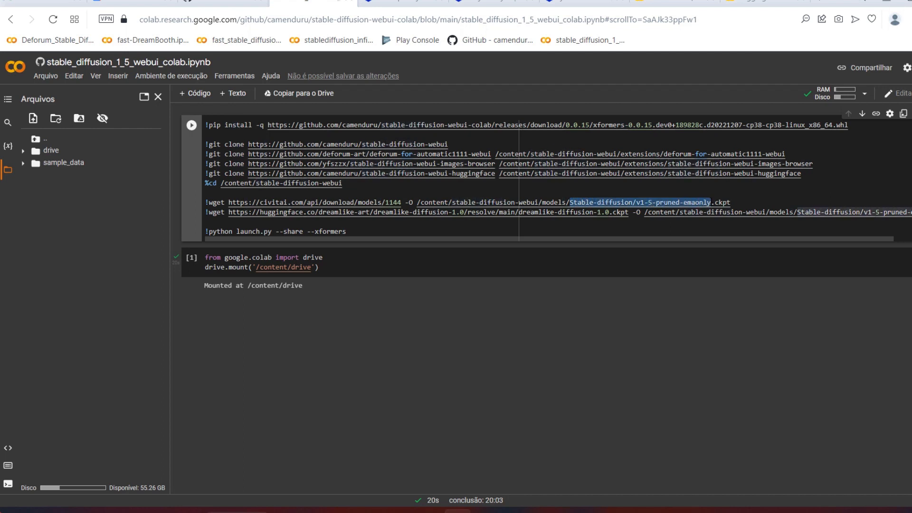
{"action": "type", "text": "synthwa"}
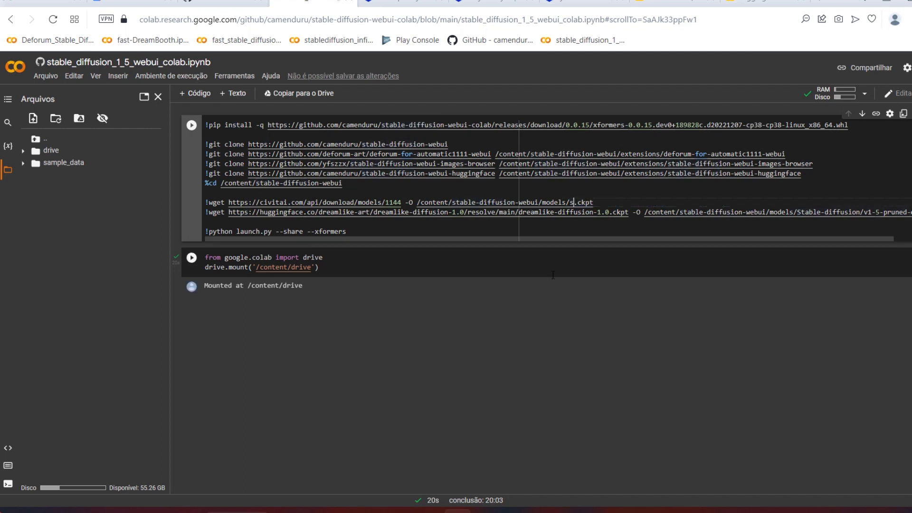
{"action": "type", "text": "veunk"}
{"action": "key", "text": "Left"}
{"action": "key", "text": "Left"}
{"action": "key", "text": "Left"}
{"action": "key", "text": "BackSpace"}
{"action": "type", "text": "p"}
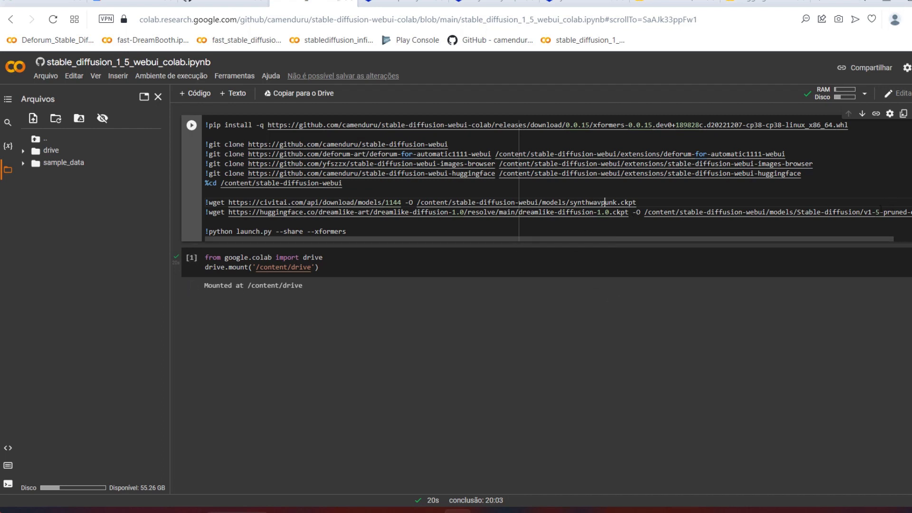
Step: Rename the output file of the second wget line as dreamlike.ckpt, keeping the Stable-diffusion folder
{"action": "left_click_drag", "start_coordinate": [865, 212], "coordinate": [906, 213]}
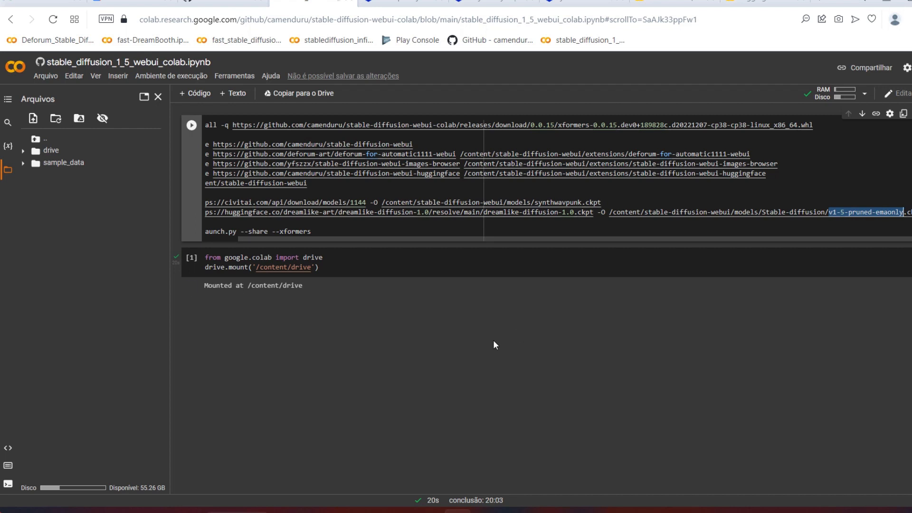
{"action": "type", "text": "dreamlike"}
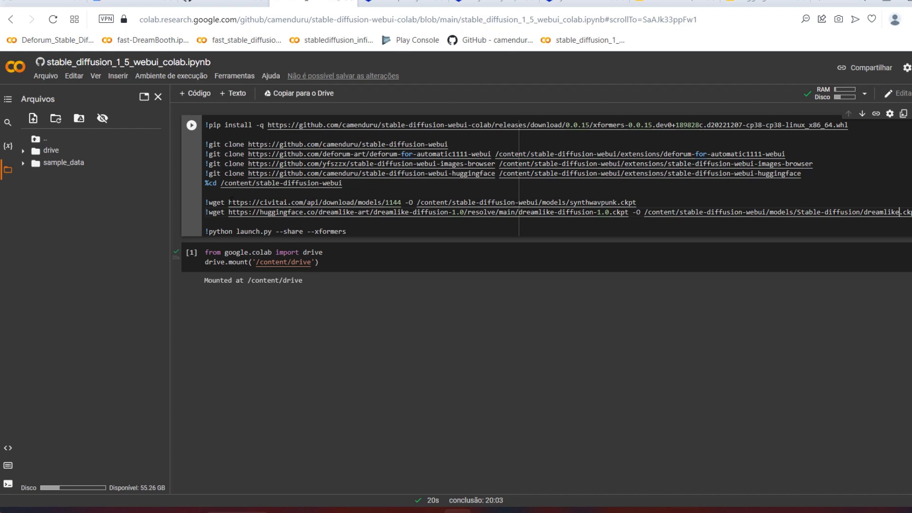
Step: Run the setup cell that clones the WebUI, downloads both models and starts launch.py
{"action": "left_click_drag", "start_coordinate": [230, 202], "coordinate": [390, 202]}
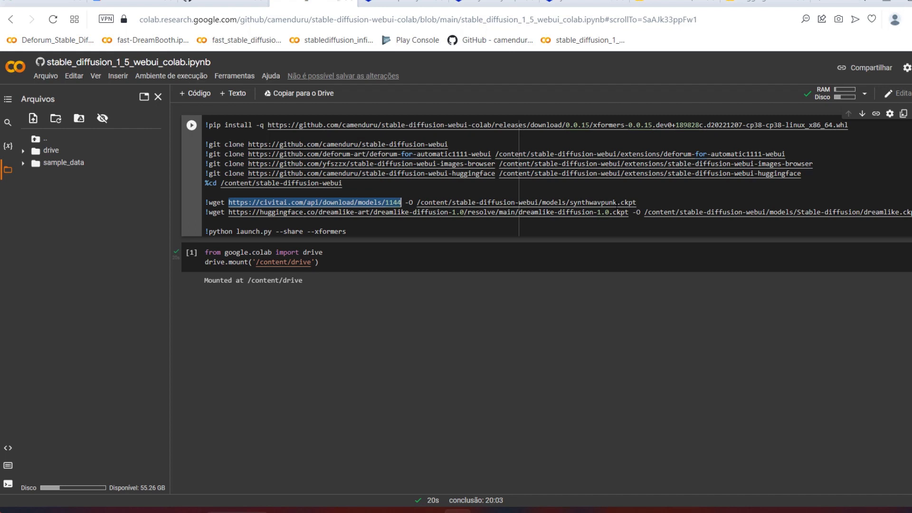
{"action": "left_click_drag", "start_coordinate": [616, 202], "coordinate": [578, 202]}
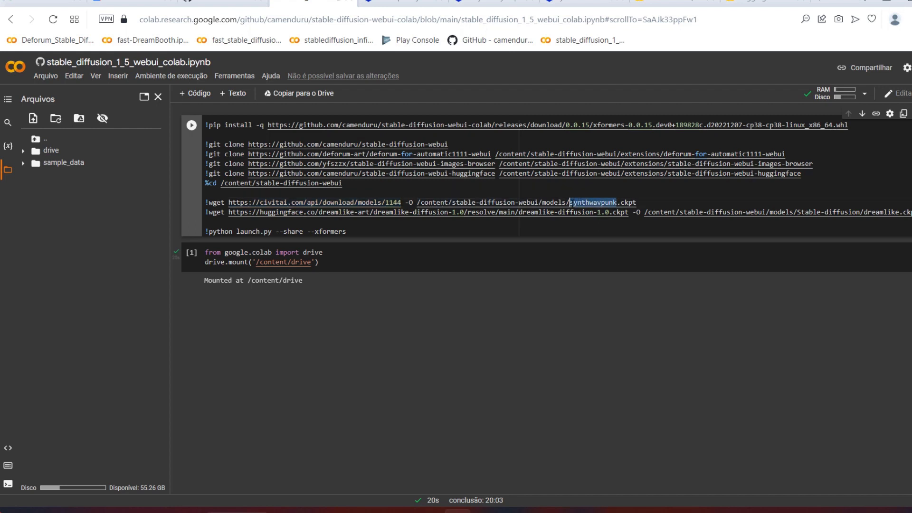
{"action": "left_click", "coordinate": [573, 221]}
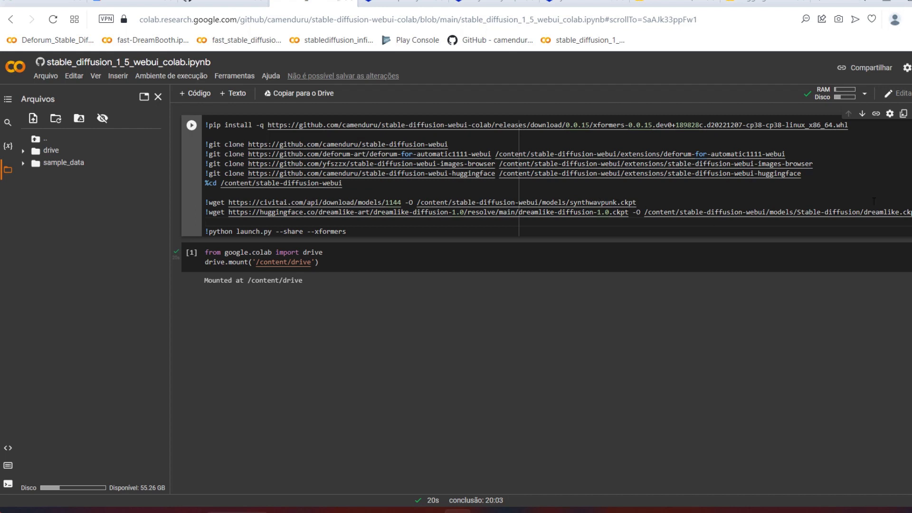
{"action": "left_click", "coordinate": [193, 128]}
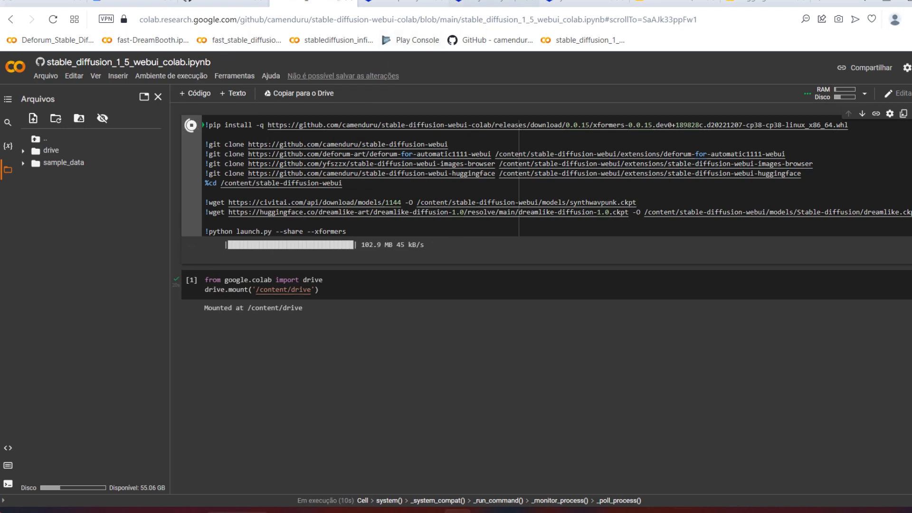
Step: Examine the Colab list in the GitHub README and the base model version on the dreamlike-diffusion-1.0, SynthwavePunk and Midjourney Papercut pages
{"action": "left_click", "coordinate": [494, 3]}
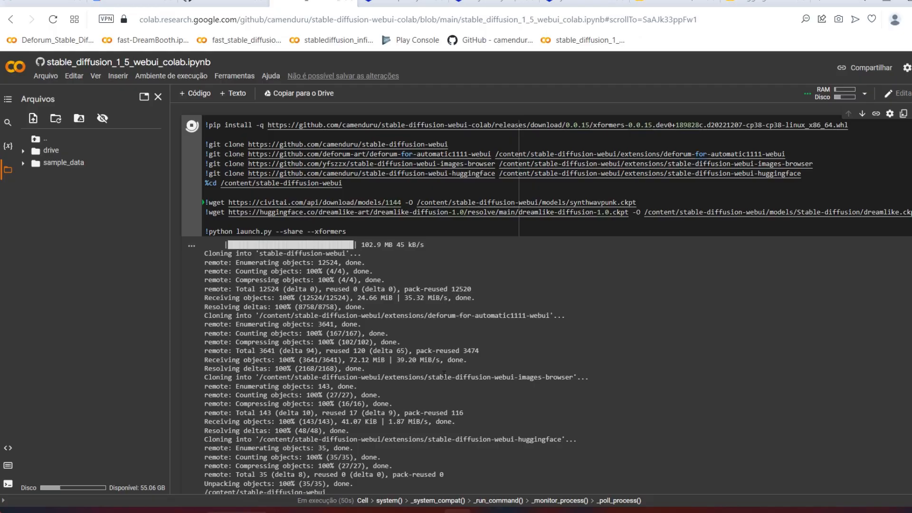
{"action": "left_click", "coordinate": [224, 3]}
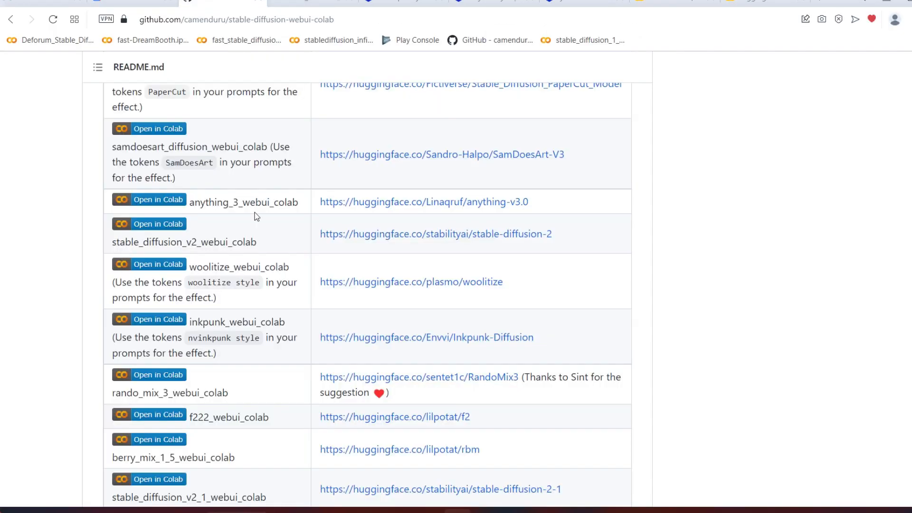
{"action": "scroll", "coordinate": [159, 166], "scroll_direction": "up", "scroll_amount": 5}
{"action": "scroll", "coordinate": [407, 281], "scroll_direction": "up", "scroll_amount": 5}
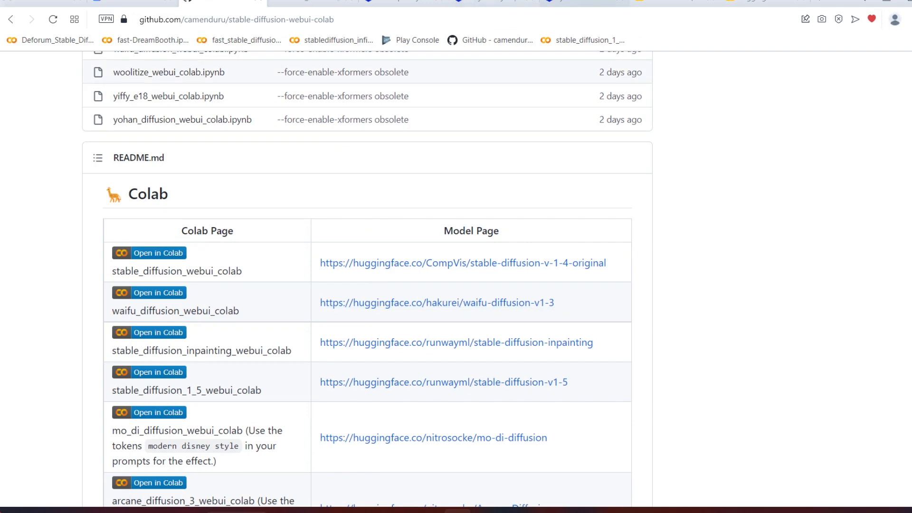
{"action": "left_click", "coordinate": [674, 3]}
{"action": "scroll", "coordinate": [291, 272], "scroll_direction": "up", "scroll_amount": 3}
{"action": "scroll", "coordinate": [291, 271], "scroll_direction": "up", "scroll_amount": 2}
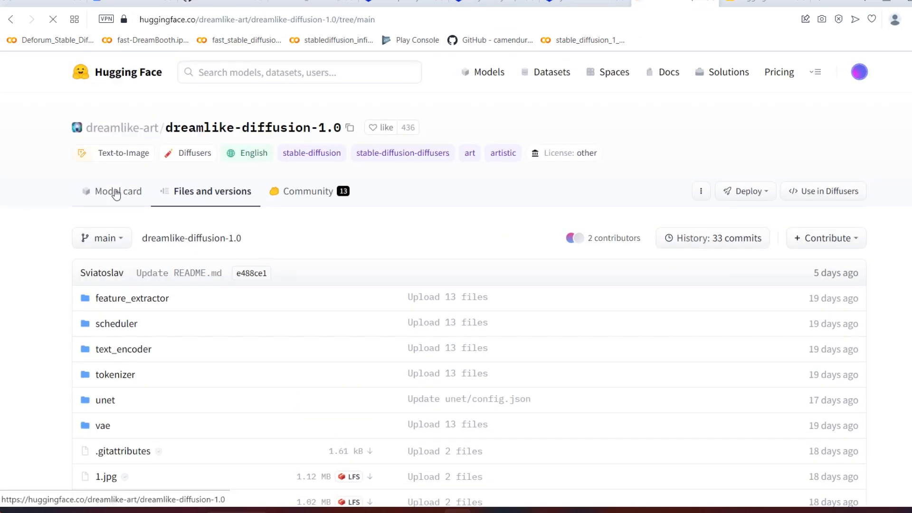
{"action": "left_click", "coordinate": [116, 191]}
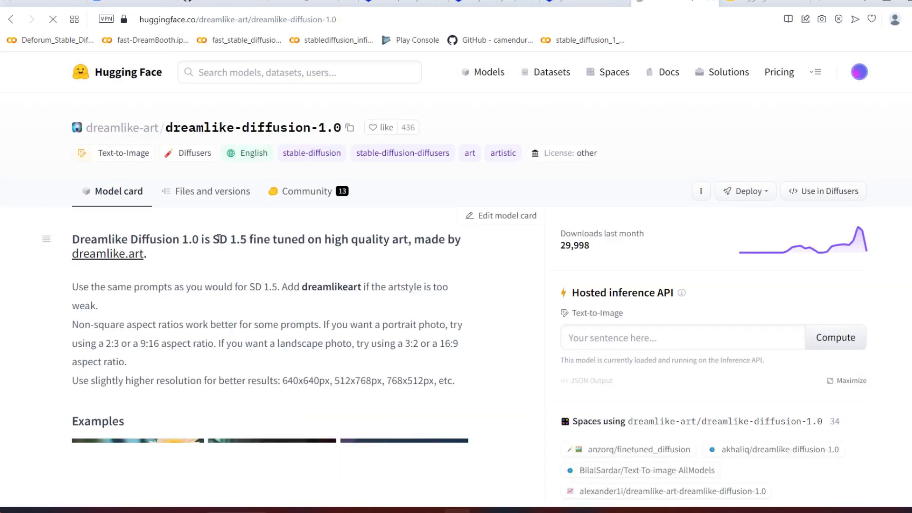
{"action": "left_click_drag", "start_coordinate": [212, 240], "coordinate": [248, 240]}
{"action": "left_click", "coordinate": [500, 3]}
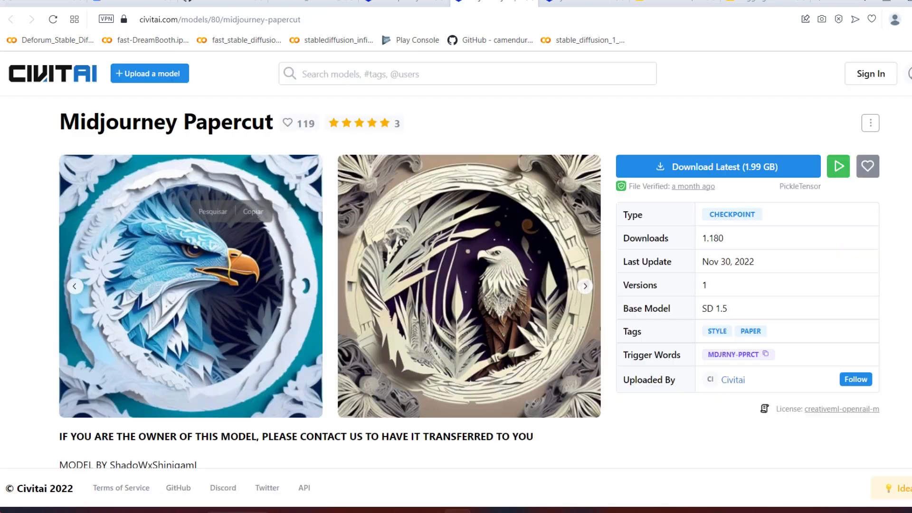
{"action": "left_click", "coordinate": [584, 3]}
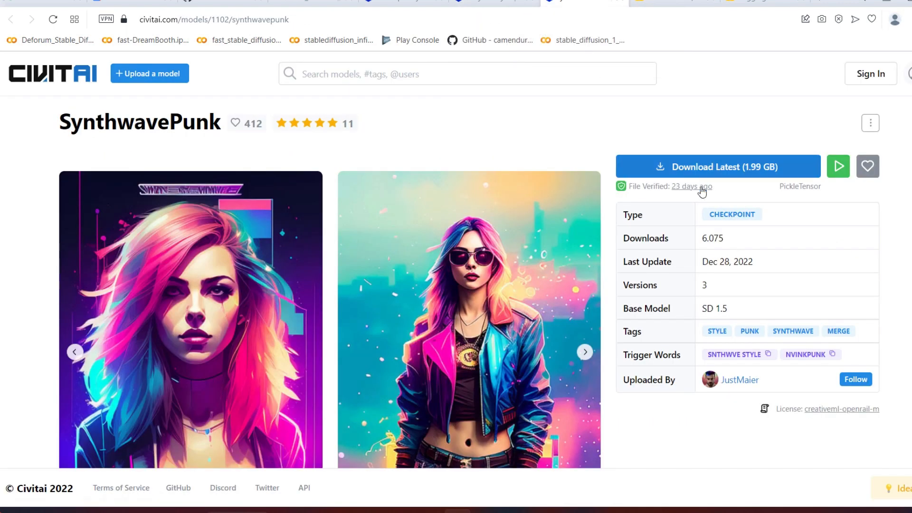
{"action": "left_click_drag", "start_coordinate": [724, 304], "coordinate": [735, 308]}
{"action": "left_click", "coordinate": [717, 298]}
{"action": "left_click", "coordinate": [516, 2]}
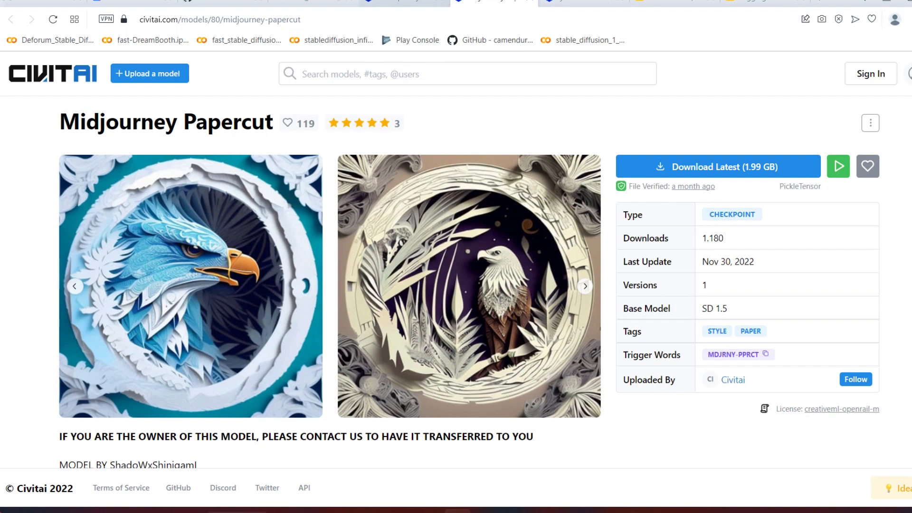
Step: Check the running notebook cell's output for the progress of the two model downloads and the launch
{"action": "left_click", "coordinate": [309, 3]}
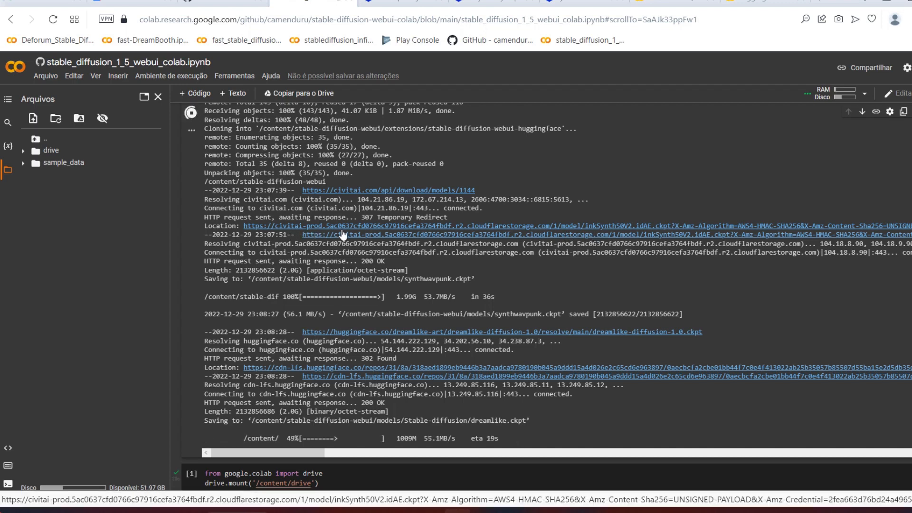
{"action": "left_click", "coordinate": [394, 3]}
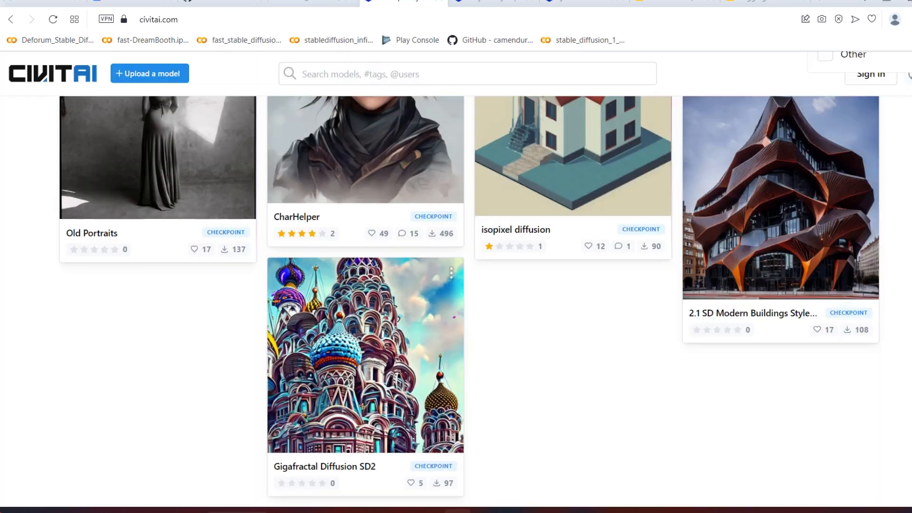
{"action": "left_click", "coordinate": [313, 3]}
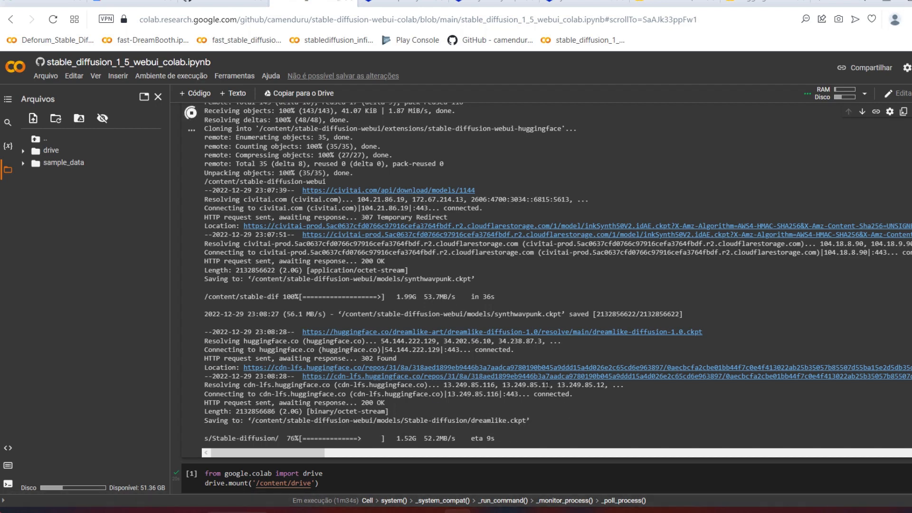
{"action": "scroll", "coordinate": [528, 315], "scroll_direction": "down", "scroll_amount": 4}
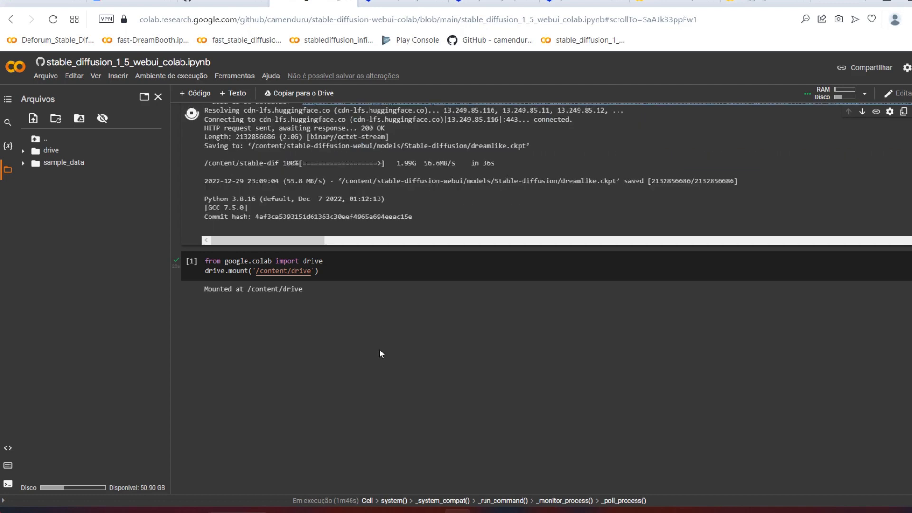
Step: Review the SynthwavePunk and Midjourney Papercut model pages and the highest-rated checkpoint gallery on Civitai
{"action": "left_click", "coordinate": [584, 2]}
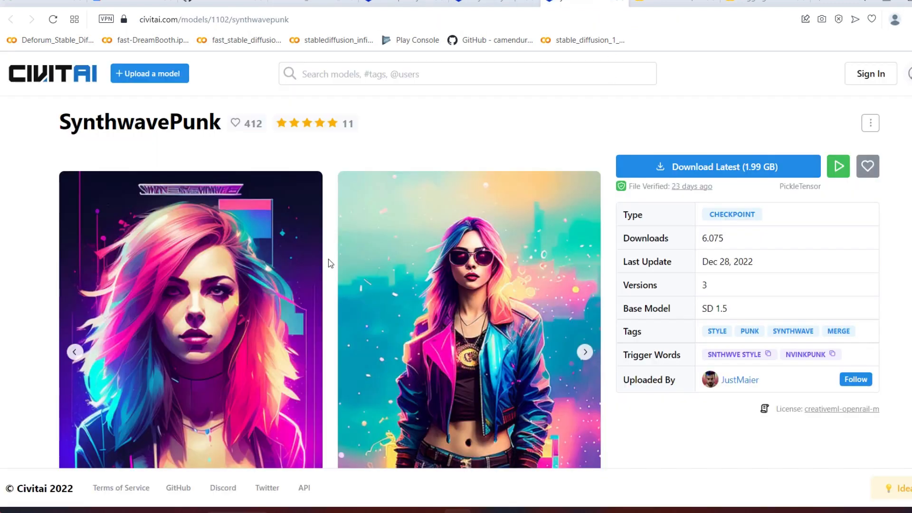
{"action": "scroll", "coordinate": [329, 258], "scroll_direction": "down", "scroll_amount": 3}
{"action": "scroll", "coordinate": [329, 269], "scroll_direction": "up", "scroll_amount": 4}
{"action": "left_click", "coordinate": [494, 3]}
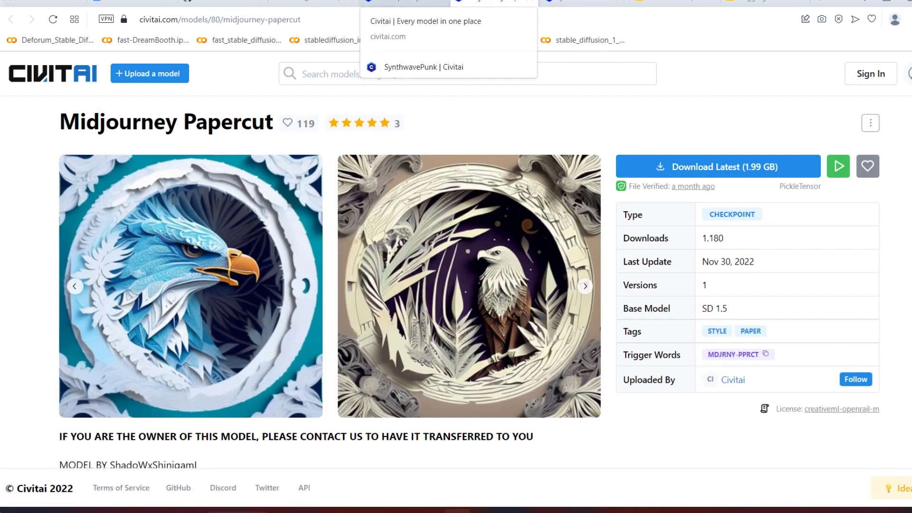
{"action": "left_click", "coordinate": [409, 2]}
{"action": "scroll", "coordinate": [420, 245], "scroll_direction": "up", "scroll_amount": 7}
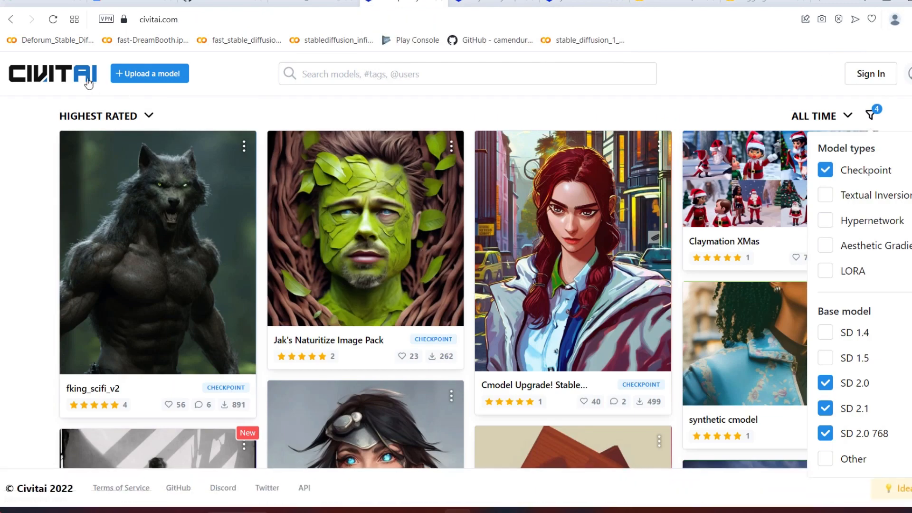
Step: Open the WebUI through the public gradio.app URL in the Colab output and select the dreamlike.ckpt checkpoint
{"action": "left_click", "coordinate": [309, 3]}
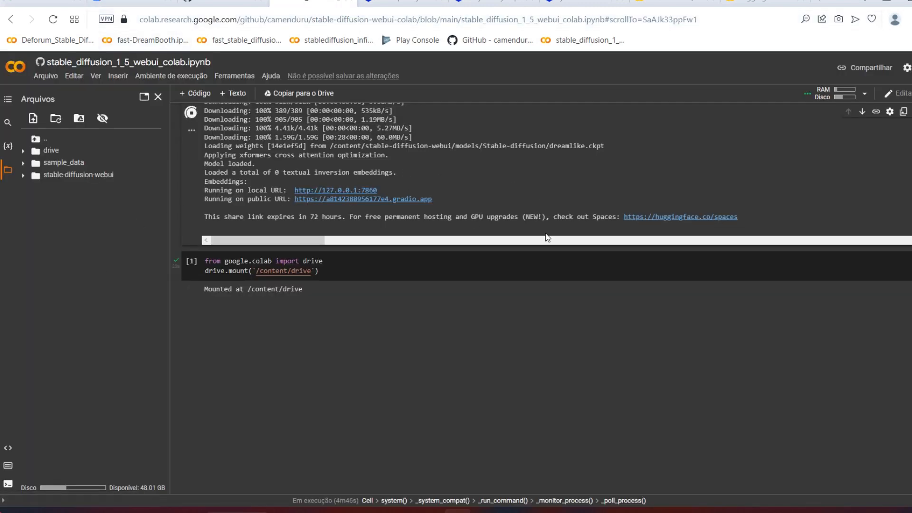
{"action": "left_click", "coordinate": [414, 200]}
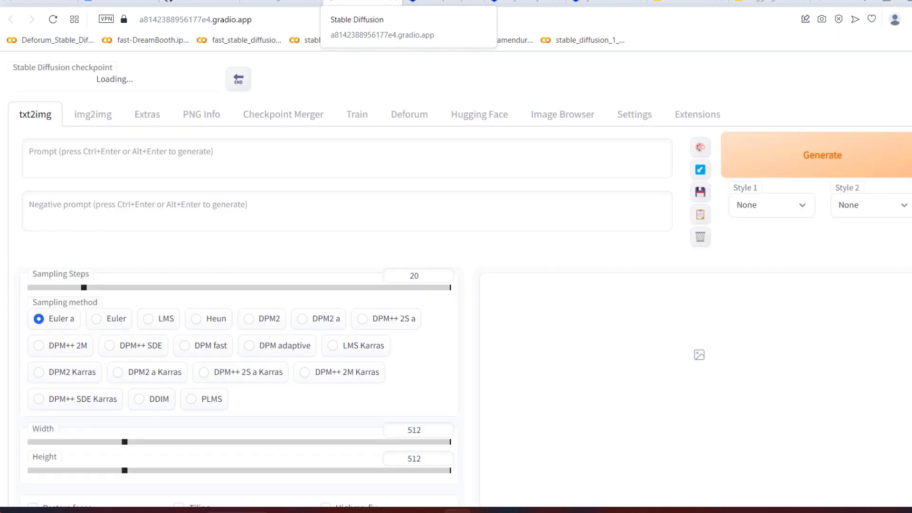
{"action": "left_click", "coordinate": [146, 87]}
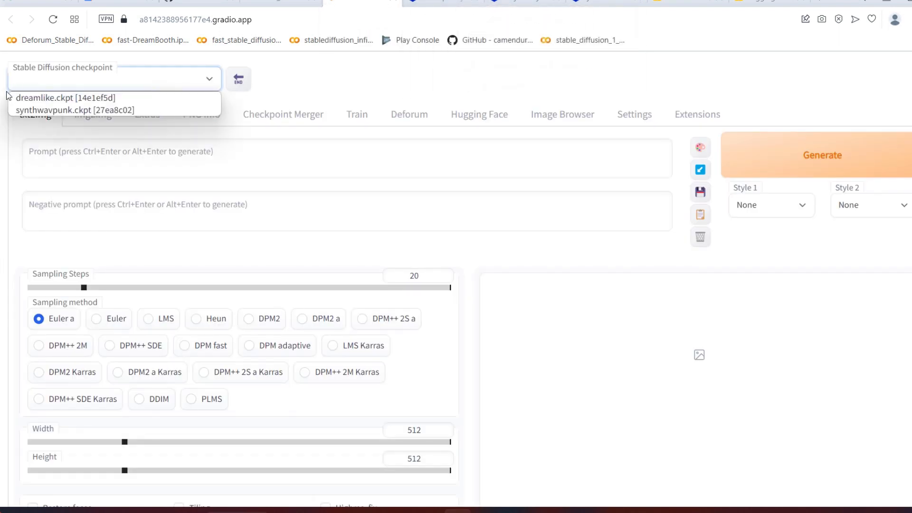
{"action": "left_click", "coordinate": [60, 98]}
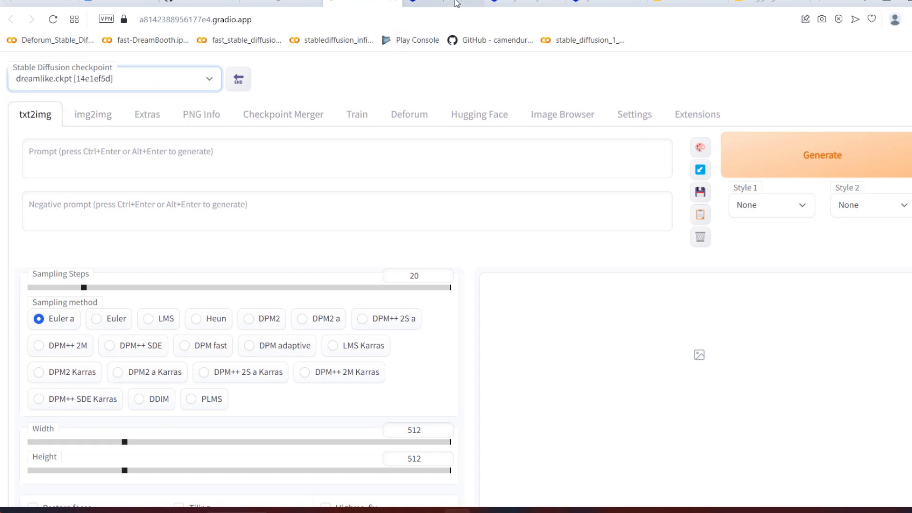
Step: Copy the trigger word dreamlikeart from the dreamlike-diffusion-1.0 model card and enter the txt2img prompt "dreamlikeart, a sailboat in the sea"
{"action": "mouse_move", "coordinate": [456, 3]}
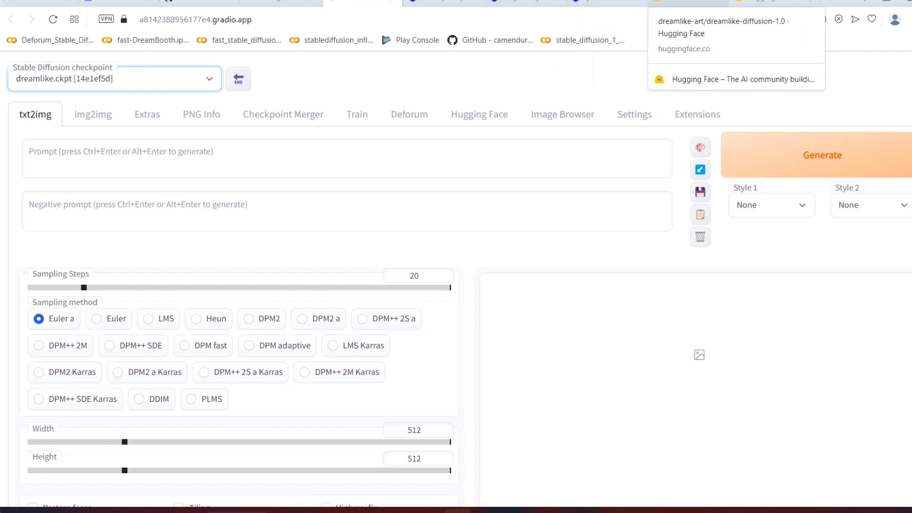
{"action": "left_click", "coordinate": [684, 3]}
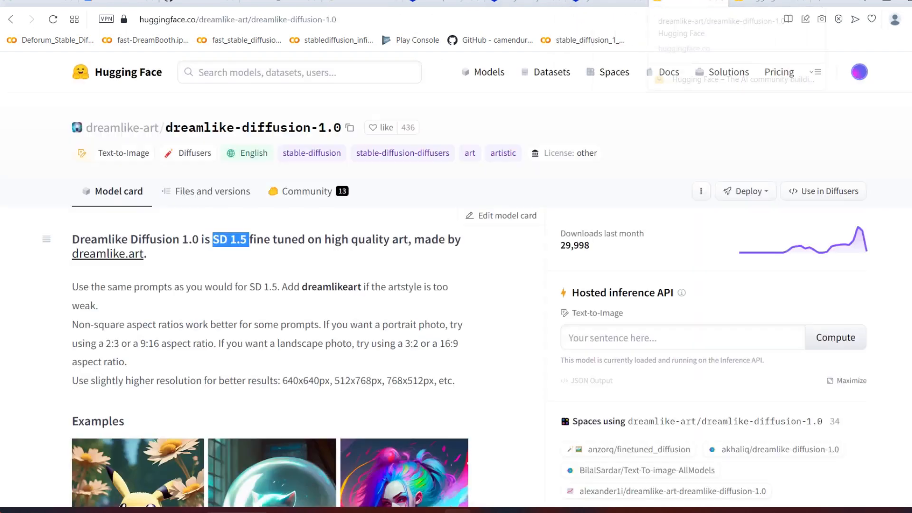
{"action": "double_click", "coordinate": [329, 287]}
{"action": "key", "text": "ctrl+c"}
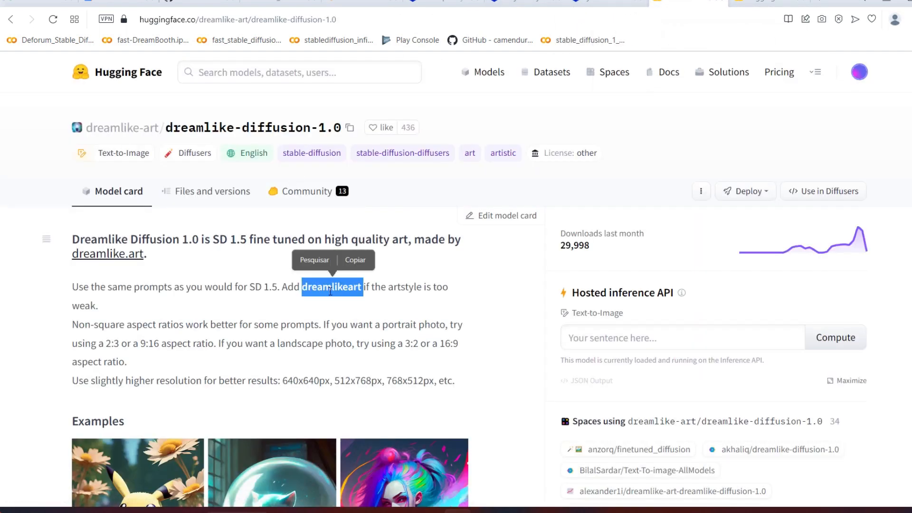
{"action": "left_click", "coordinate": [342, 3]}
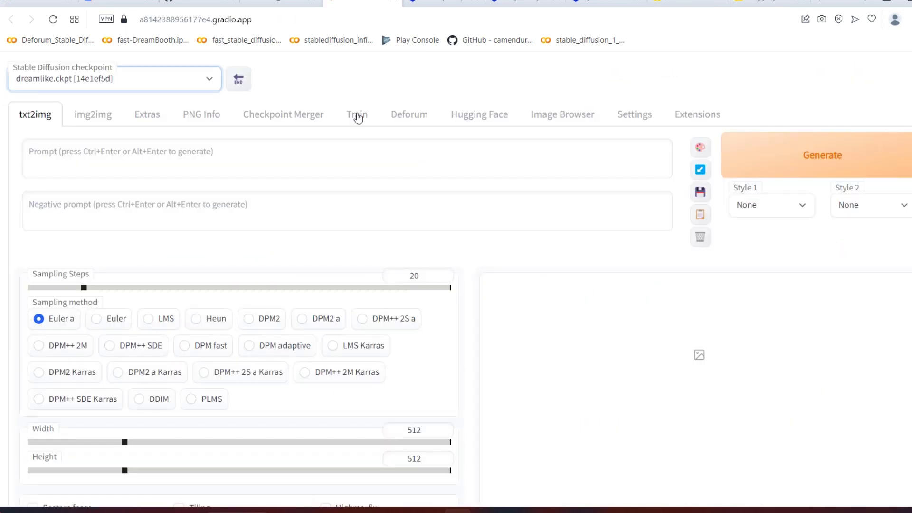
{"action": "left_click", "coordinate": [353, 152]}
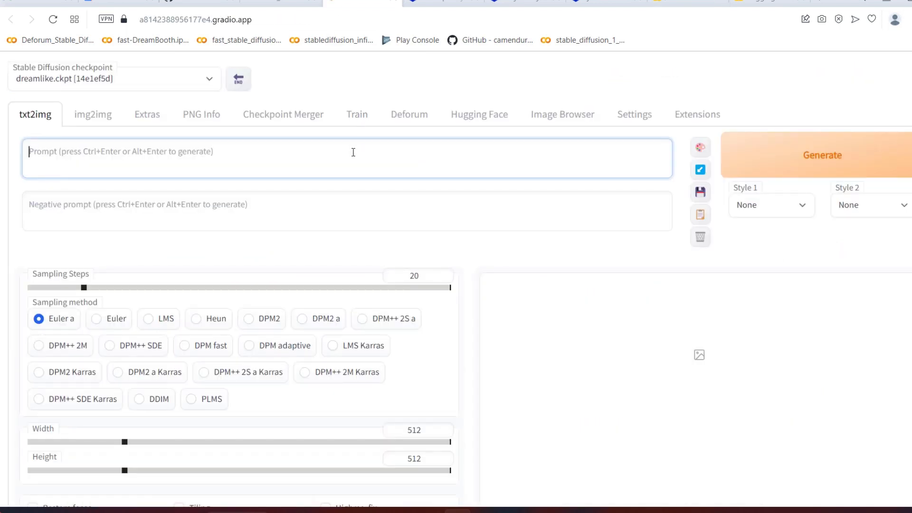
{"action": "key", "text": "ctrl+v"}
{"action": "type", "text": ", a sailboat in the sea"}
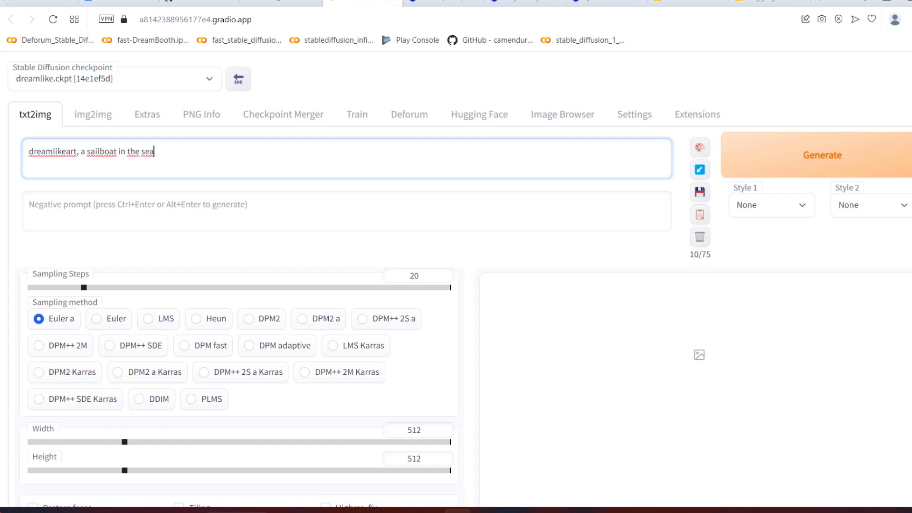
Step: Generate the sailboat image, inspect it at full size and close the enlarged view
{"action": "left_click", "coordinate": [829, 156]}
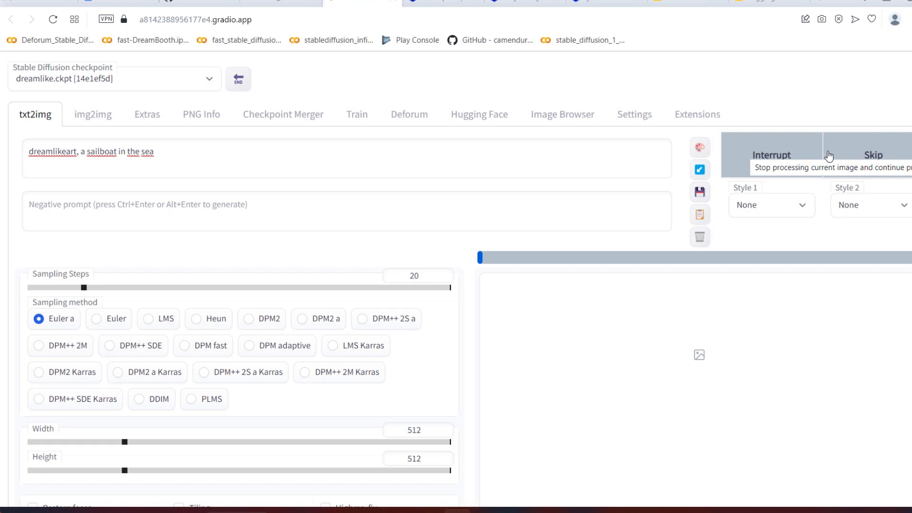
{"action": "scroll", "coordinate": [829, 156], "scroll_direction": "down", "scroll_amount": 5}
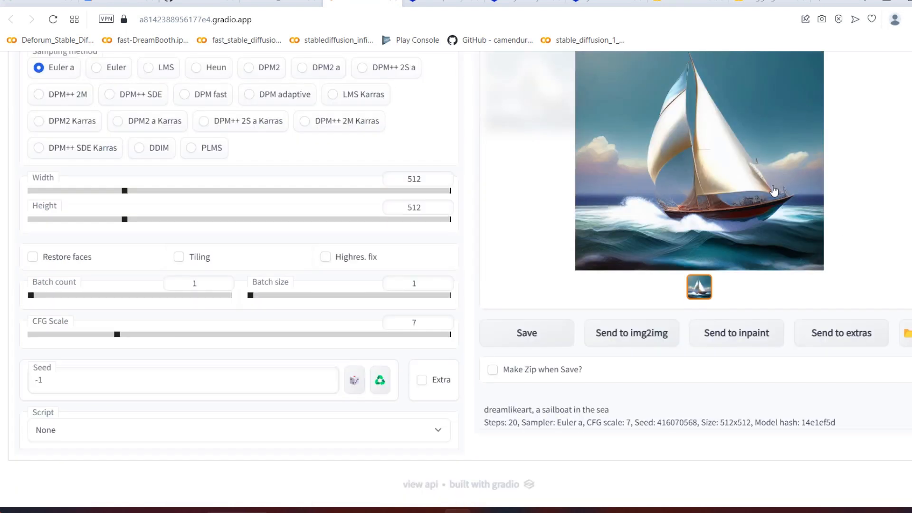
{"action": "scroll", "coordinate": [456, 270], "scroll_direction": "up", "scroll_amount": 5}
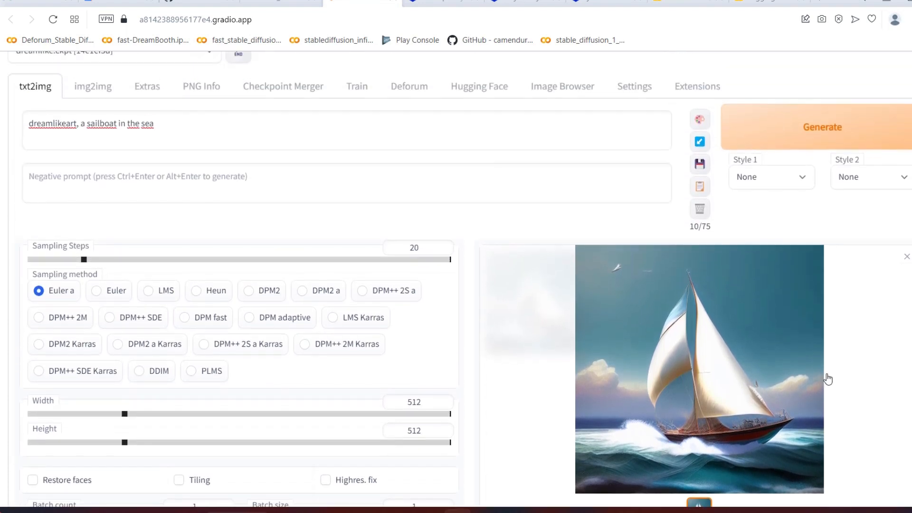
{"action": "scroll", "coordinate": [825, 377], "scroll_direction": "down", "scroll_amount": 4}
{"action": "scroll", "coordinate": [785, 363], "scroll_direction": "up", "scroll_amount": 4}
{"action": "left_click", "coordinate": [753, 354]}
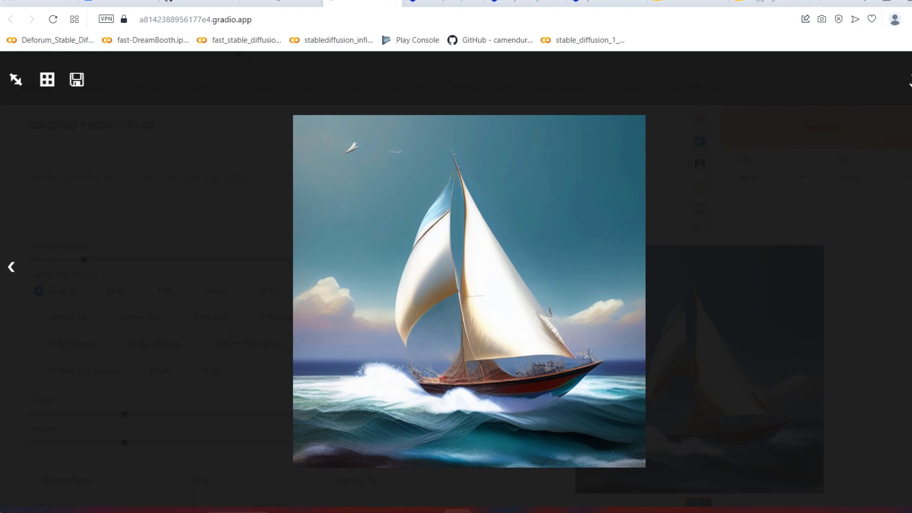
{"action": "left_click", "coordinate": [909, 82]}
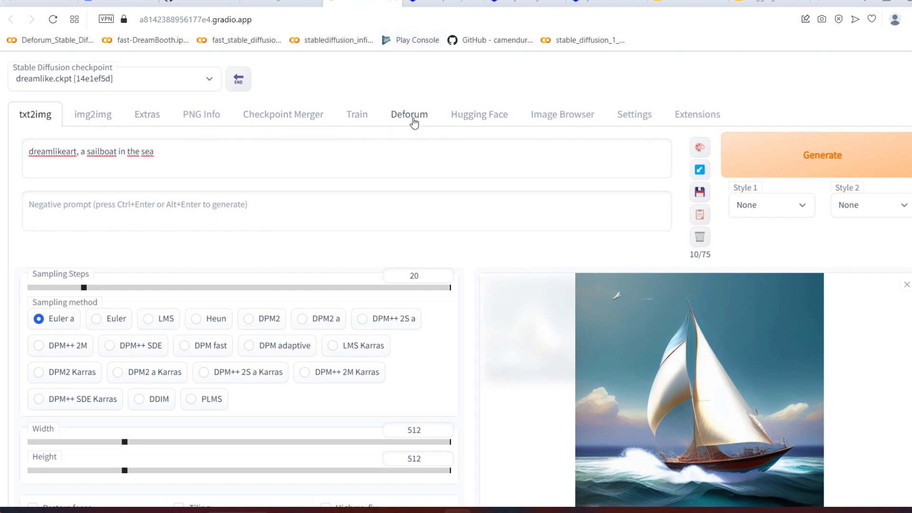
Step: Examine Deforum's run settings and its keyframe settings for animation, motion, perspective flip, anti-blur and coherence
{"action": "left_click", "coordinate": [397, 122]}
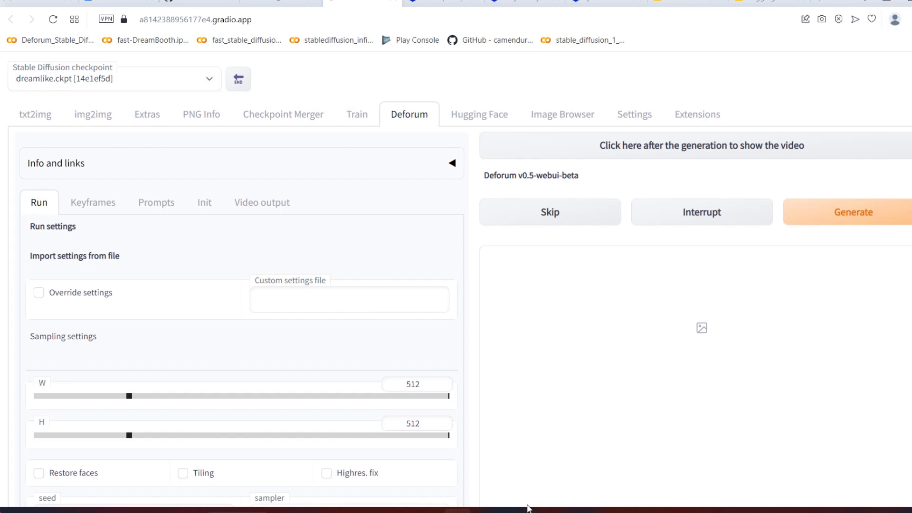
{"action": "scroll", "coordinate": [399, 203], "scroll_direction": "down", "scroll_amount": 15}
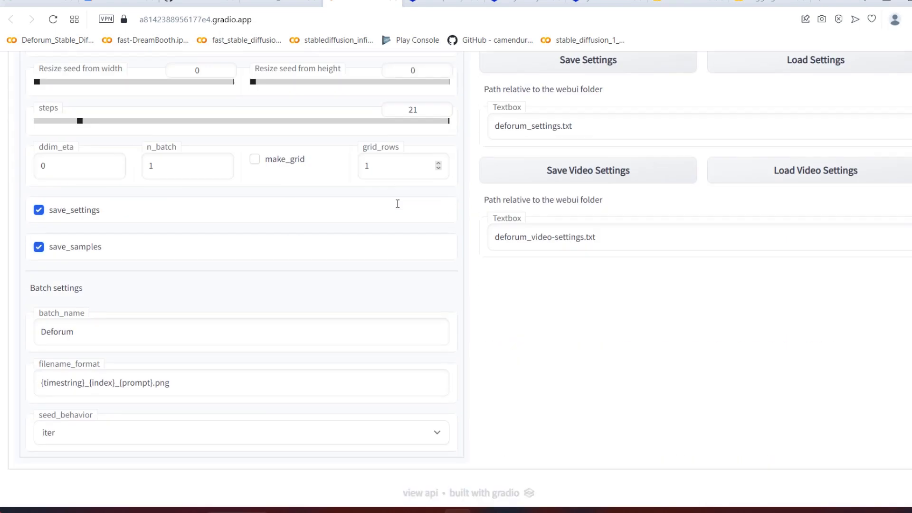
{"action": "scroll", "coordinate": [316, 238], "scroll_direction": "up", "scroll_amount": 15}
{"action": "left_click", "coordinate": [94, 203]}
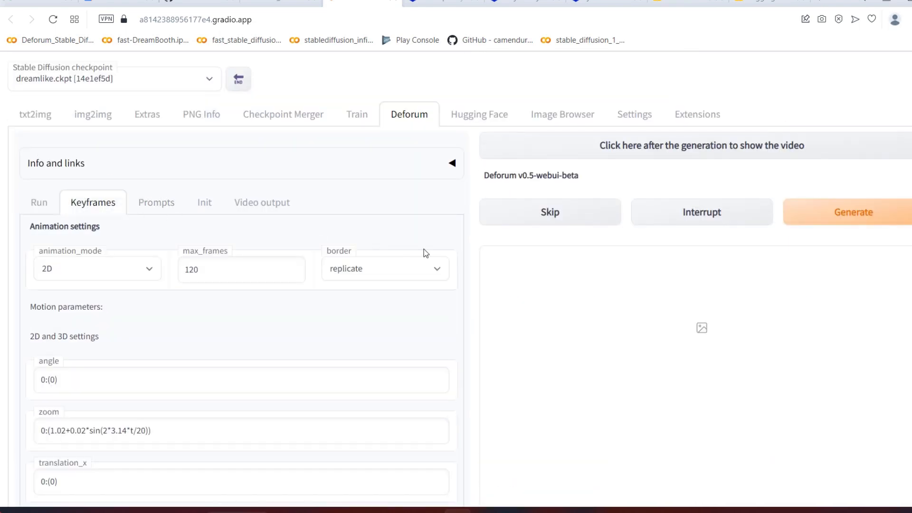
{"action": "scroll", "coordinate": [425, 252], "scroll_direction": "down", "scroll_amount": 10}
{"action": "scroll", "coordinate": [425, 252], "scroll_direction": "down", "scroll_amount": 5}
{"action": "scroll", "coordinate": [425, 252], "scroll_direction": "up", "scroll_amount": 15}
{"action": "scroll", "coordinate": [149, 317], "scroll_direction": "down", "scroll_amount": 12}
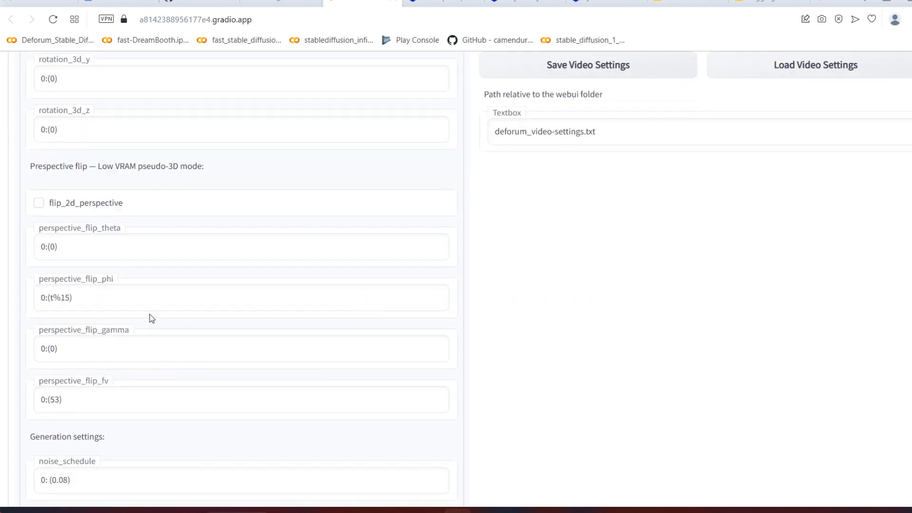
{"action": "scroll", "coordinate": [394, 262], "scroll_direction": "down", "scroll_amount": 5}
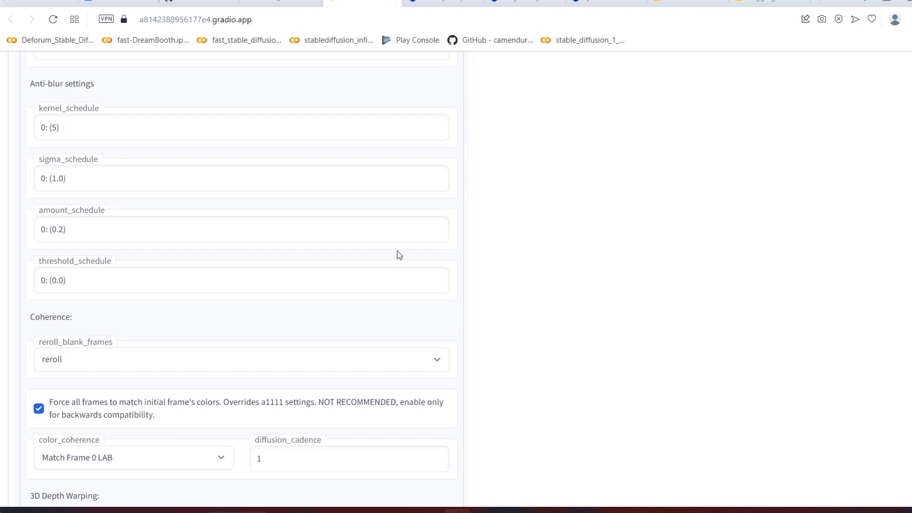
{"action": "scroll", "coordinate": [397, 251], "scroll_direction": "up", "scroll_amount": 18}
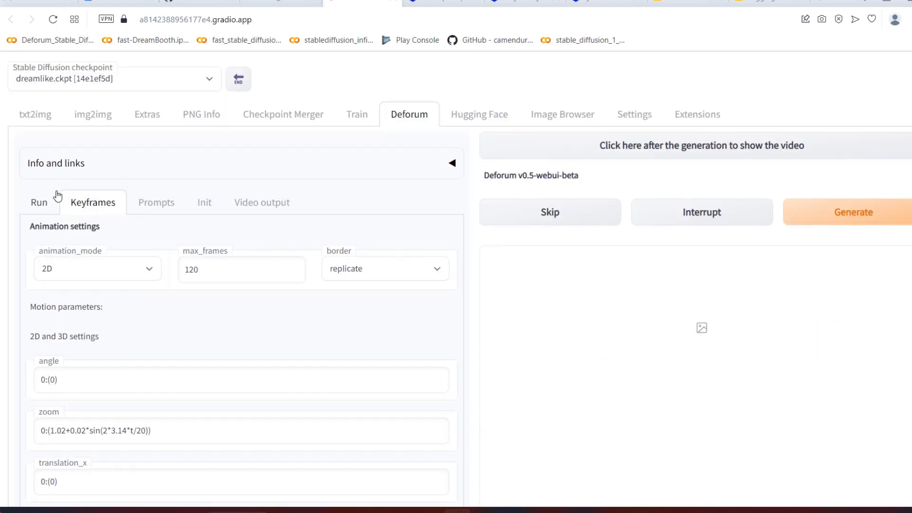
Step: Enable Override settings in Deforum's run settings and look for a custom settings file path in Colab's stable-diffusion-webui folder
{"action": "left_click", "coordinate": [48, 204]}
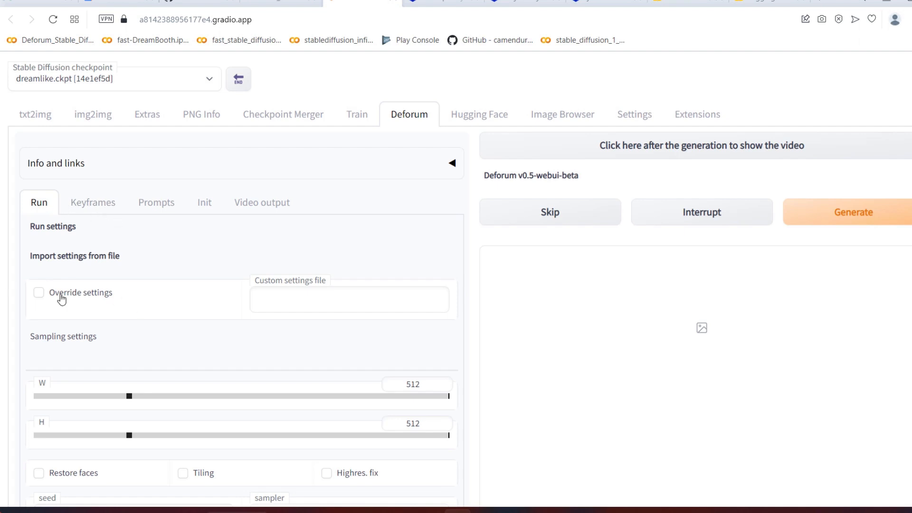
{"action": "left_click", "coordinate": [39, 295]}
{"action": "left_click", "coordinate": [266, 3]}
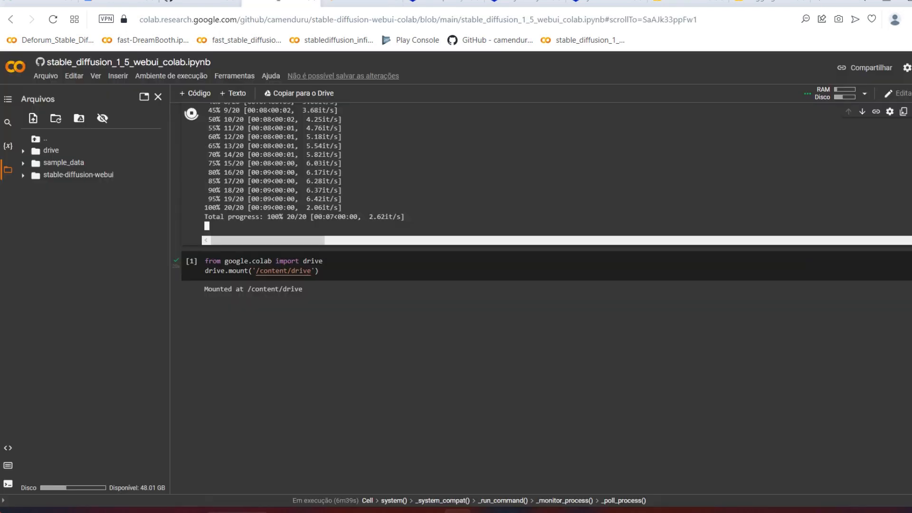
{"action": "left_click", "coordinate": [23, 176]}
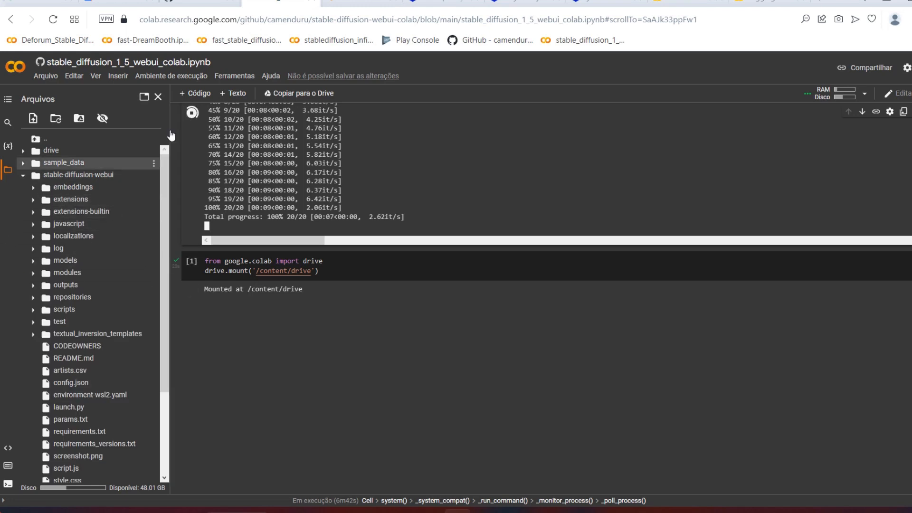
{"action": "left_click", "coordinate": [361, 3]}
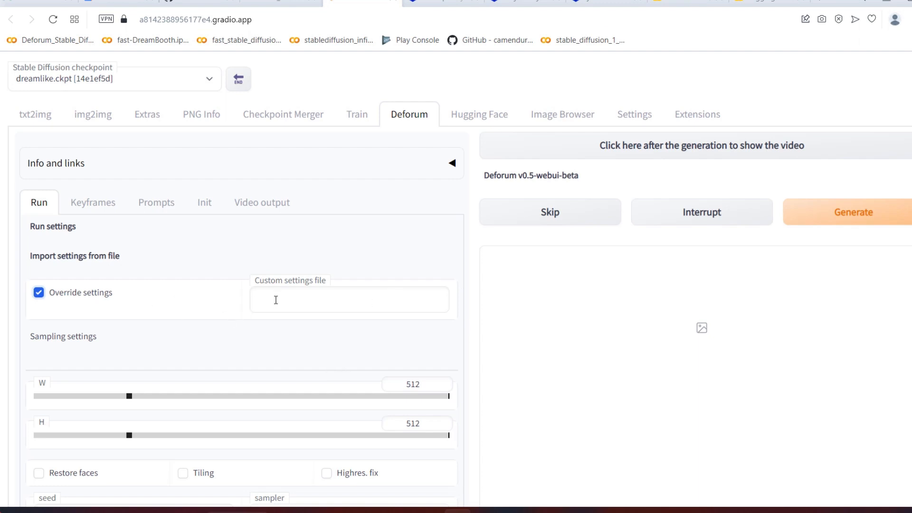
{"action": "left_click", "coordinate": [281, 3]}
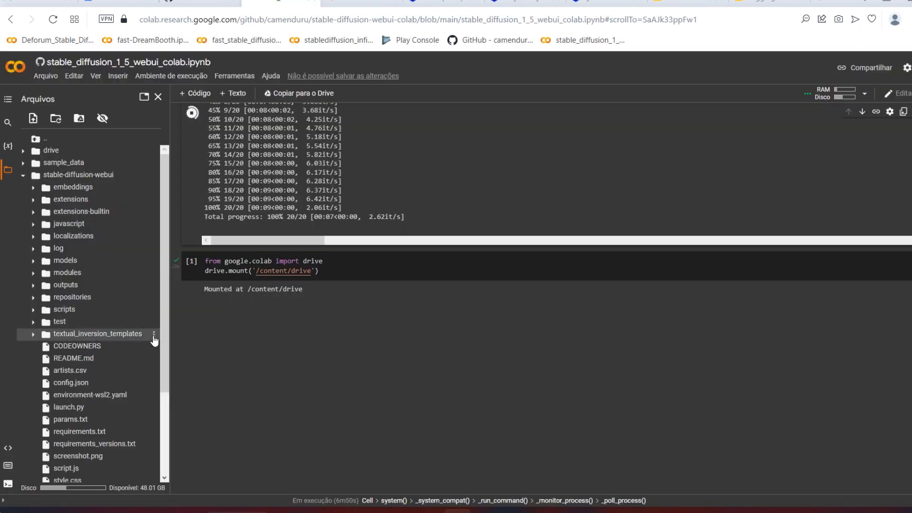
{"action": "right_click", "coordinate": [155, 339]}
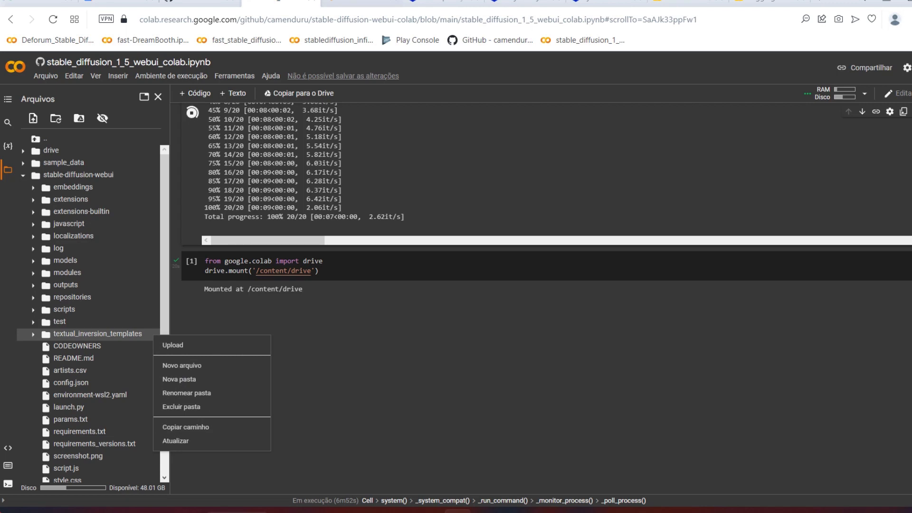
{"action": "left_click", "coordinate": [344, 2]}
{"action": "left_click", "coordinate": [347, 298]}
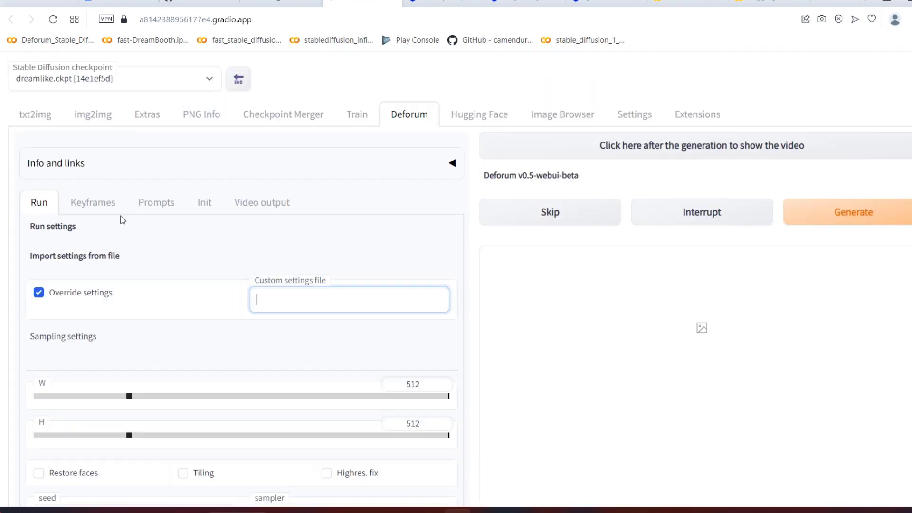
Step: Look over Deforum's sampling settings and the 2D and 3D motion parameters in its keyframe settings
{"action": "scroll", "coordinate": [123, 219], "scroll_direction": "down", "scroll_amount": 12}
{"action": "scroll", "coordinate": [473, 332], "scroll_direction": "up", "scroll_amount": 12}
{"action": "left_click", "coordinate": [94, 203]}
{"action": "scroll", "coordinate": [95, 204], "scroll_direction": "down", "scroll_amount": 4}
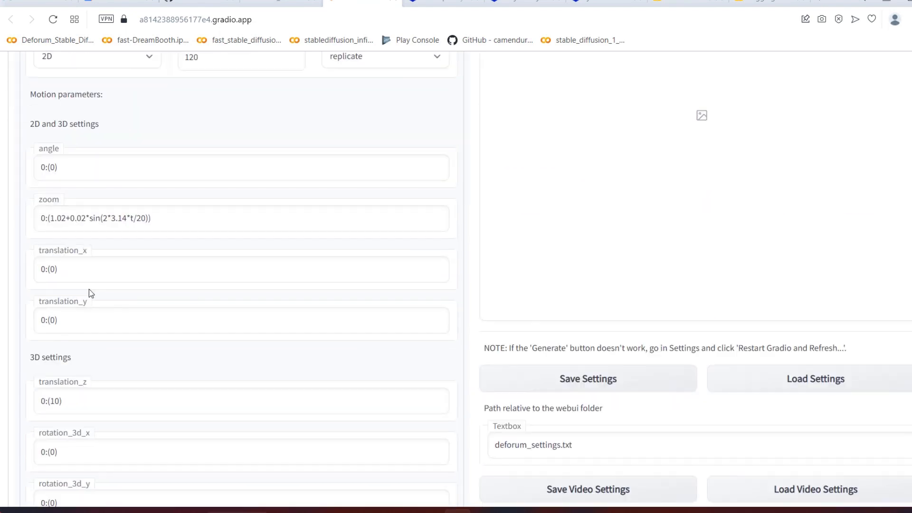
{"action": "scroll", "coordinate": [90, 291], "scroll_direction": "down", "scroll_amount": 8}
{"action": "scroll", "coordinate": [133, 250], "scroll_direction": "up", "scroll_amount": 12}
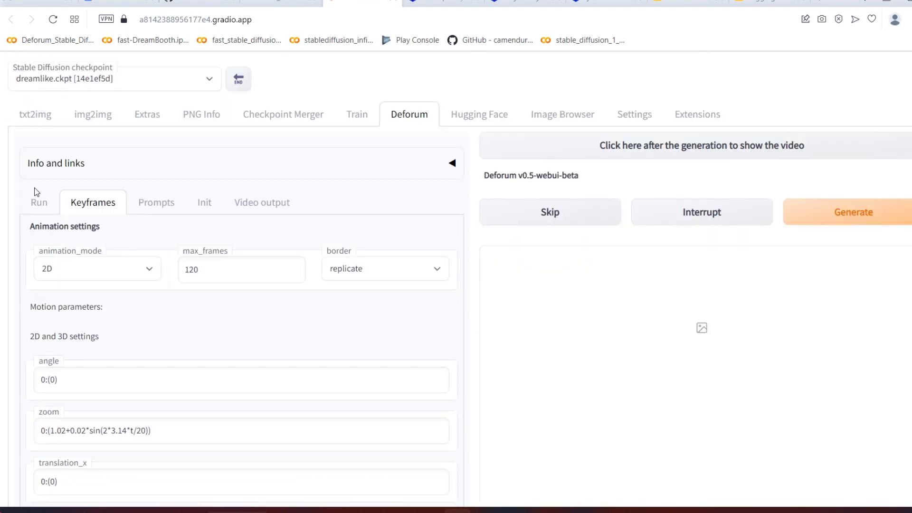
Step: Disable Override settings in Deforum's run settings and bring the sampling settings into view
{"action": "left_click", "coordinate": [37, 208]}
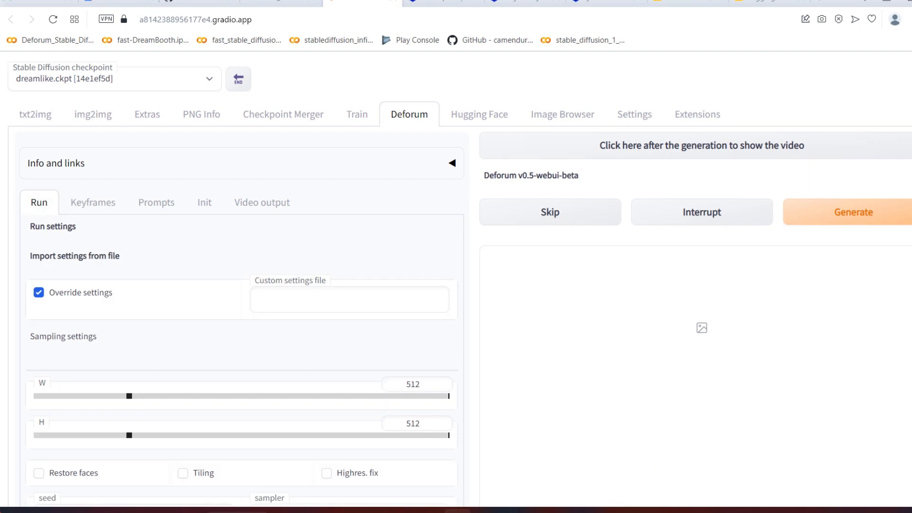
{"action": "left_click", "coordinate": [39, 295]}
{"action": "scroll", "coordinate": [138, 325], "scroll_direction": "down", "scroll_amount": 1}
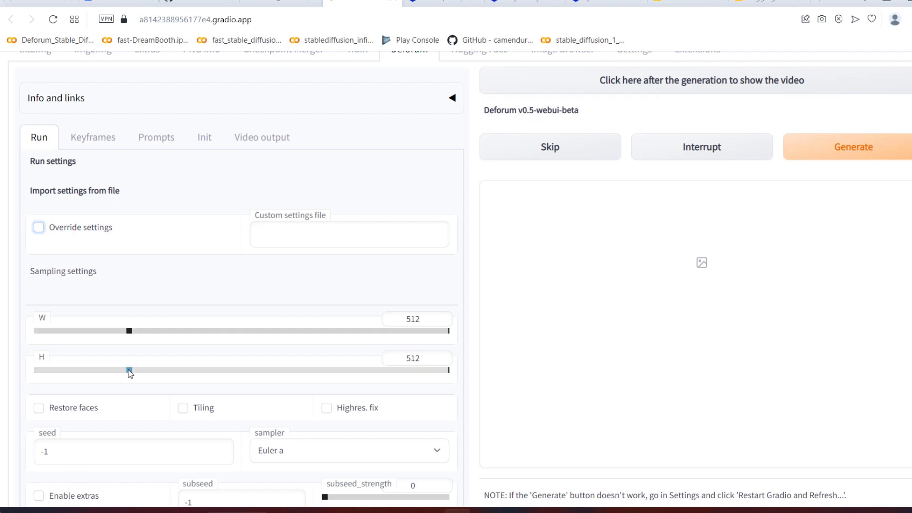
Step: Set the width to 448 and the height to 768 in Deforum's sampling settings
{"action": "left_click_drag", "start_coordinate": [129, 369], "coordinate": [222, 374]}
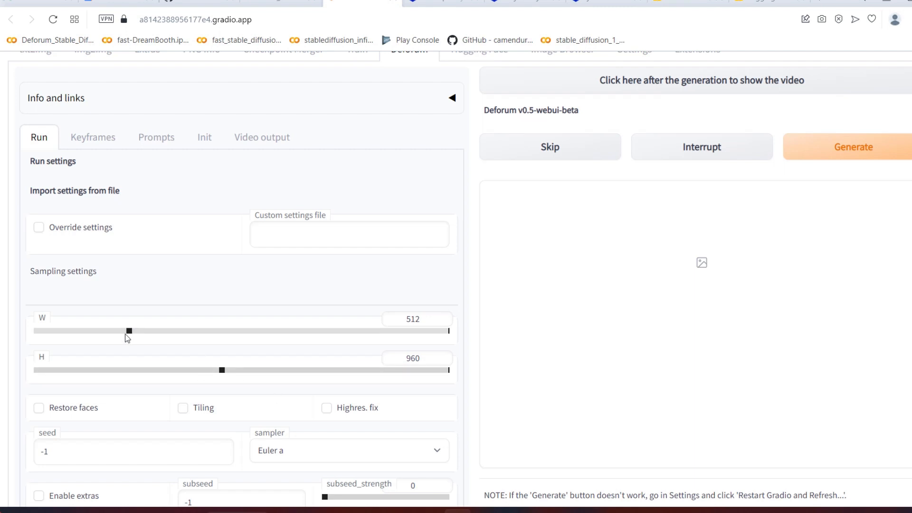
{"action": "left_click_drag", "start_coordinate": [128, 333], "coordinate": [119, 337]}
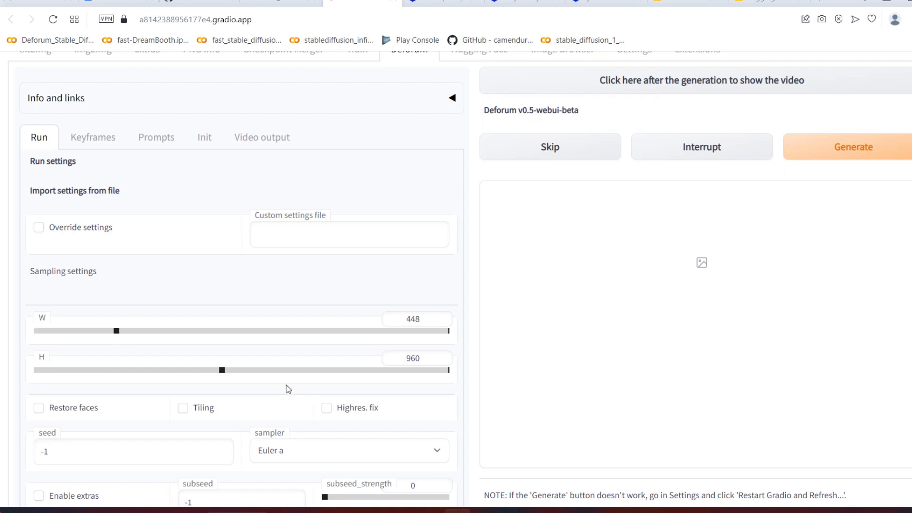
{"action": "left_click_drag", "start_coordinate": [223, 371], "coordinate": [419, 369]}
{"action": "mouse_move", "coordinate": [117, 330]}
{"action": "left_mouse_down"}
{"action": "mouse_move", "coordinate": [254, 343]}
{"action": "mouse_move", "coordinate": [122, 335]}
{"action": "left_mouse_up"}
{"action": "left_click_drag", "start_coordinate": [420, 372], "coordinate": [184, 371]}
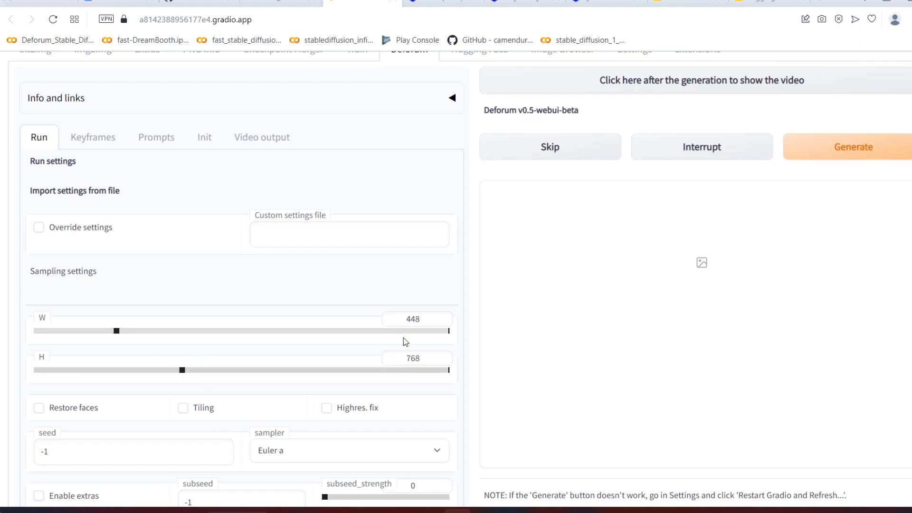
Step: Look at the seamless cloud tile example in the Google image results for stable diffusion tiling and return to the WebUI
{"action": "scroll", "coordinate": [452, 351], "scroll_direction": "down", "scroll_amount": 4}
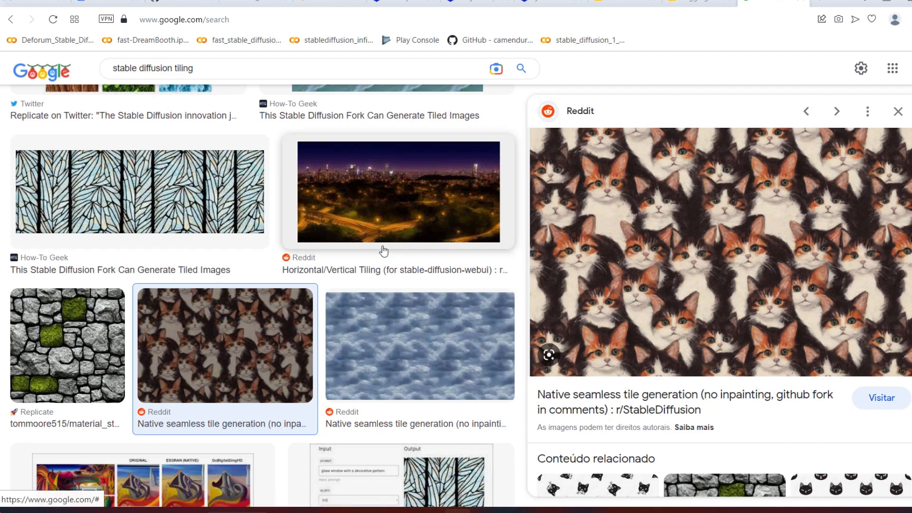
{"action": "left_click", "coordinate": [367, 310]}
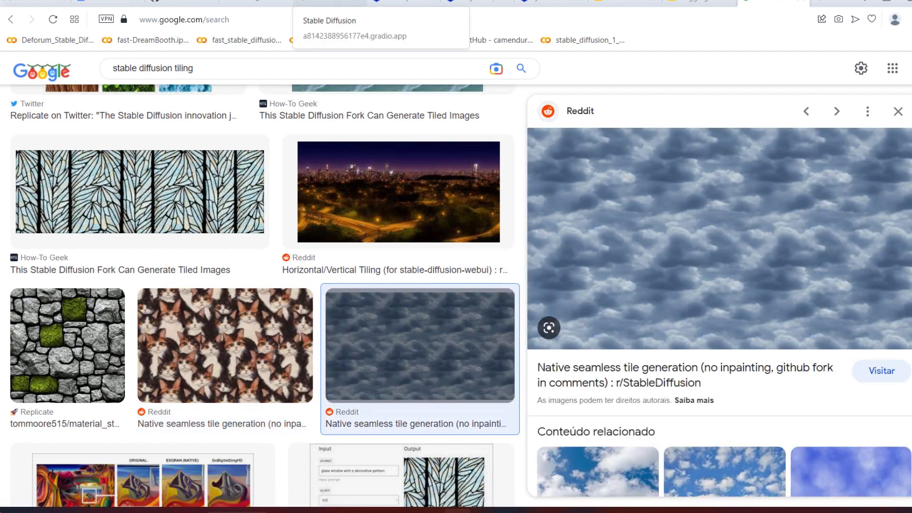
{"action": "left_click", "coordinate": [330, 3]}
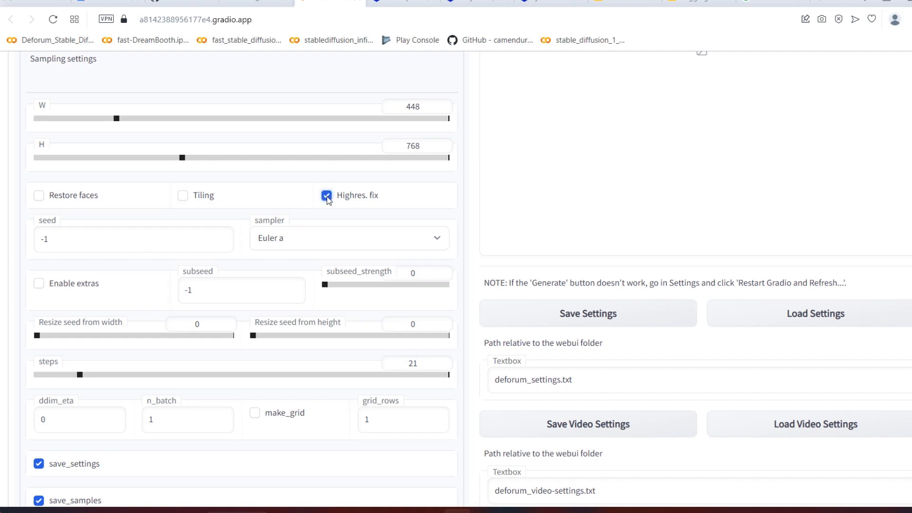
Step: Disable Highres. fix in Deforum's run settings and briefly visit the txt2img page before returning to Deforum
{"action": "left_click", "coordinate": [326, 196]}
{"action": "scroll", "coordinate": [152, 262], "scroll_direction": "up", "scroll_amount": 6}
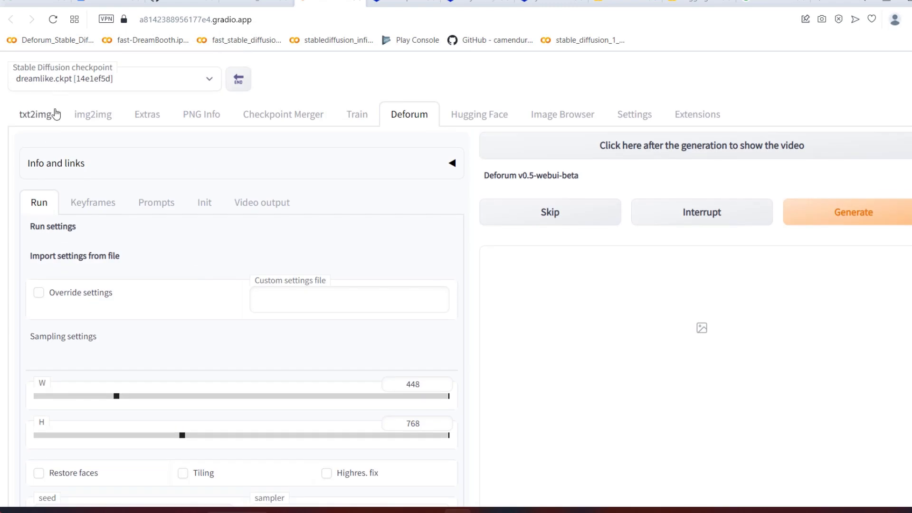
{"action": "left_click", "coordinate": [42, 120]}
{"action": "left_click", "coordinate": [416, 116]}
Step: Keep Euler a as the sampler and set the sampling steps to 40 in Deforum's run settings
{"action": "scroll", "coordinate": [481, 302], "scroll_direction": "down", "scroll_amount": 1}
{"action": "scroll", "coordinate": [564, 285], "scroll_direction": "down", "scroll_amount": 8}
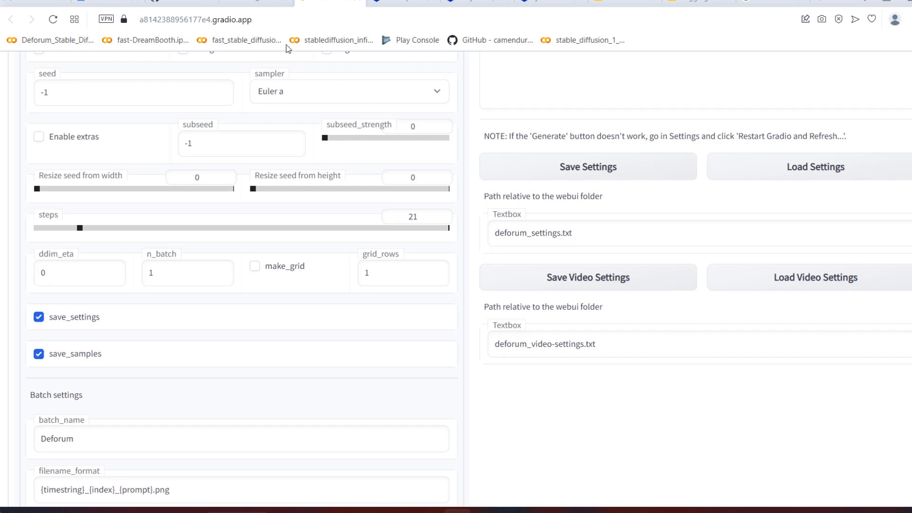
{"action": "left_click", "coordinate": [355, 101]}
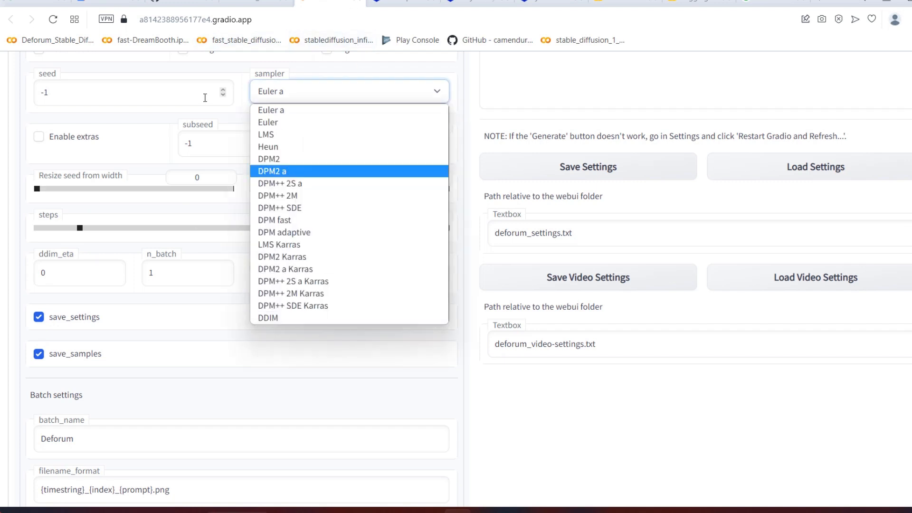
{"action": "left_click", "coordinate": [298, 111]}
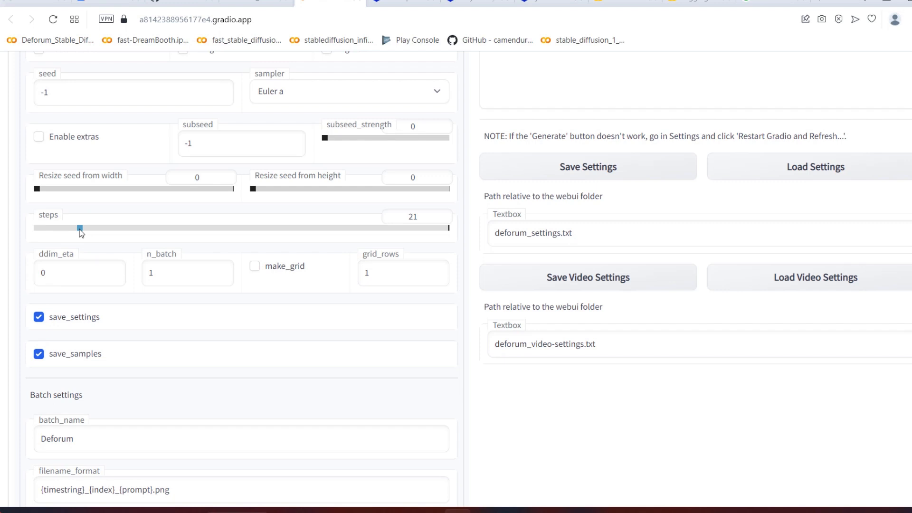
{"action": "left_click_drag", "start_coordinate": [80, 229], "coordinate": [119, 229]}
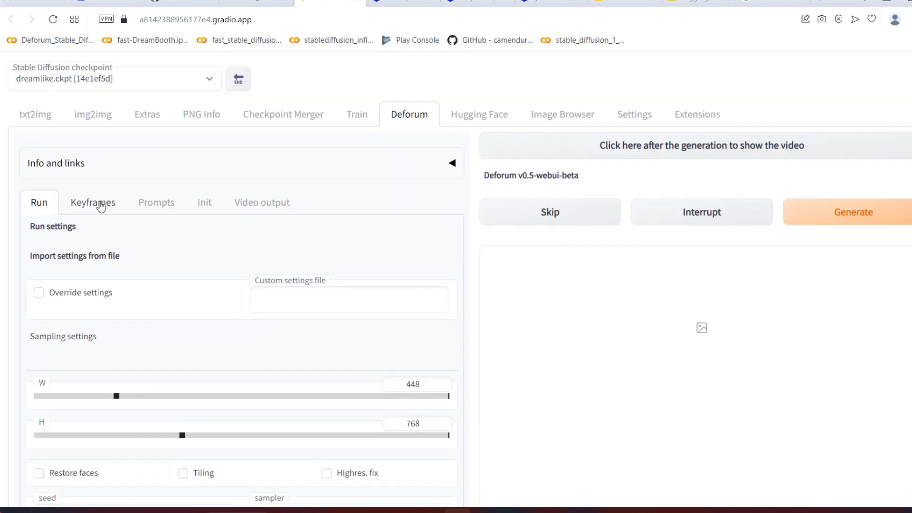
Step: Try 0: (0.5) for the strength_schedule in Deforum's keyframe settings and settle on 0: (0.7)
{"action": "left_click", "coordinate": [95, 204]}
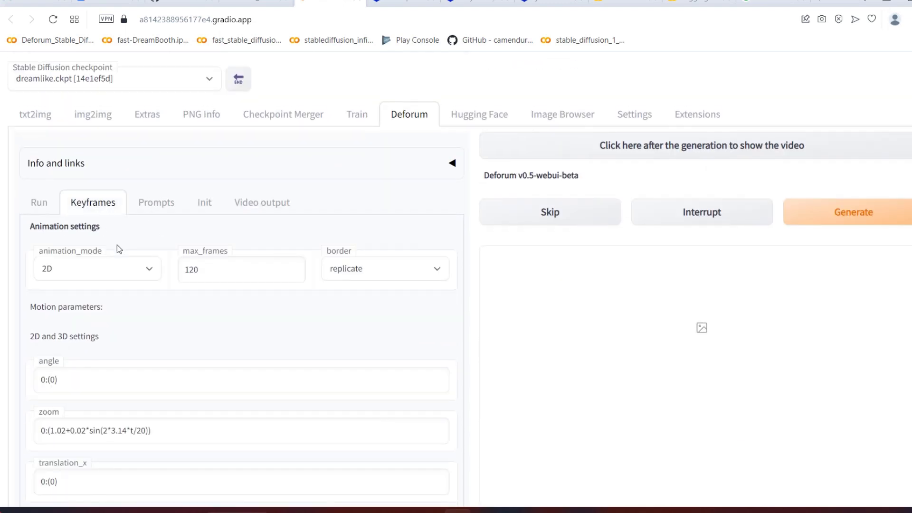
{"action": "scroll", "coordinate": [118, 246], "scroll_direction": "down", "scroll_amount": 15}
{"action": "scroll", "coordinate": [119, 246], "scroll_direction": "down", "scroll_amount": 13}
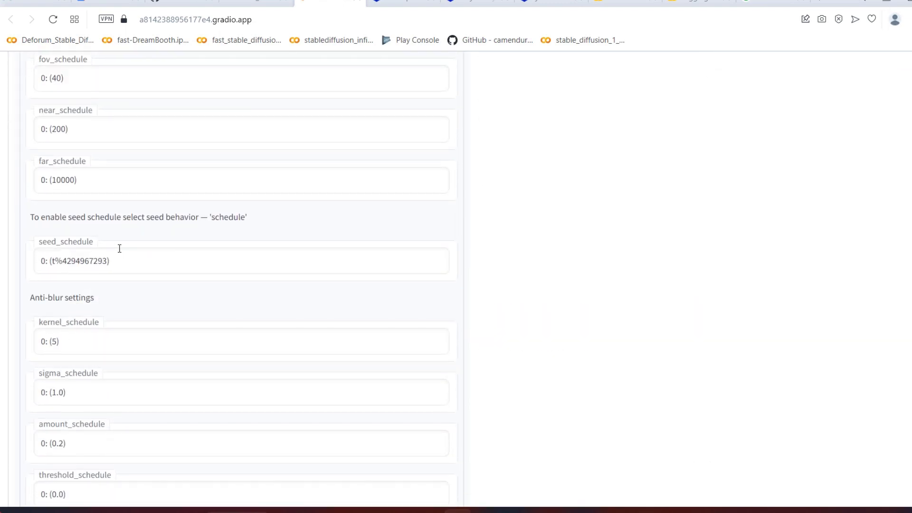
{"action": "scroll", "coordinate": [118, 245], "scroll_direction": "up", "scroll_amount": 4}
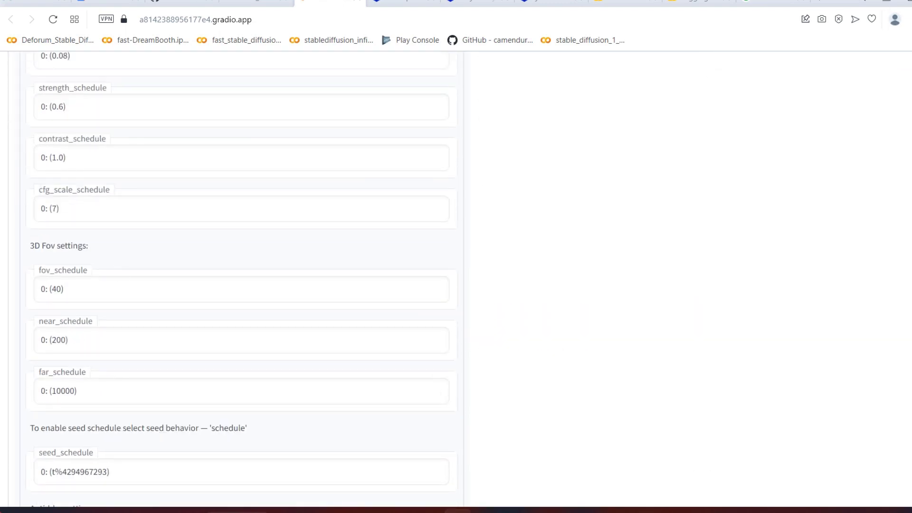
{"action": "left_click", "coordinate": [64, 105]}
{"action": "key", "text": "BackSpace"}
{"action": "type", "text": "5"}
{"action": "left_click", "coordinate": [78, 135]}
{"action": "left_click", "coordinate": [63, 105]}
{"action": "key", "text": "BackSpace"}
{"action": "type", "text": "7"}
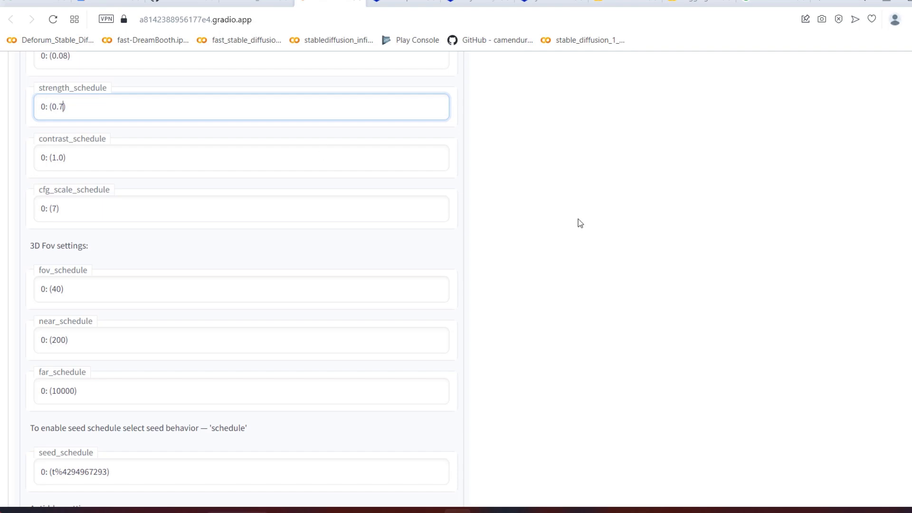
Step: Set the sampling steps to 21 in Deforum's run settings
{"action": "scroll", "coordinate": [579, 220], "scroll_direction": "up", "scroll_amount": 15}
{"action": "left_click", "coordinate": [39, 202]}
{"action": "scroll", "coordinate": [187, 228], "scroll_direction": "down", "scroll_amount": 10}
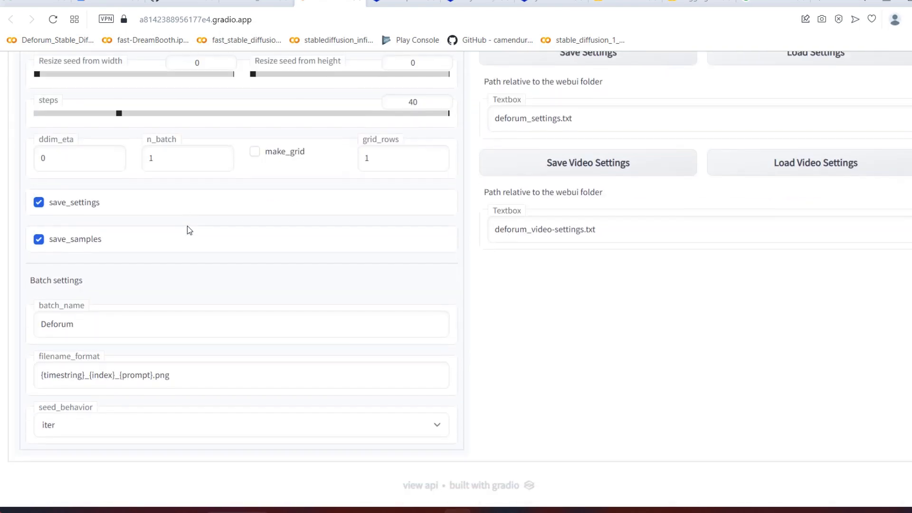
{"action": "scroll", "coordinate": [192, 234], "scroll_direction": "up", "scroll_amount": 10}
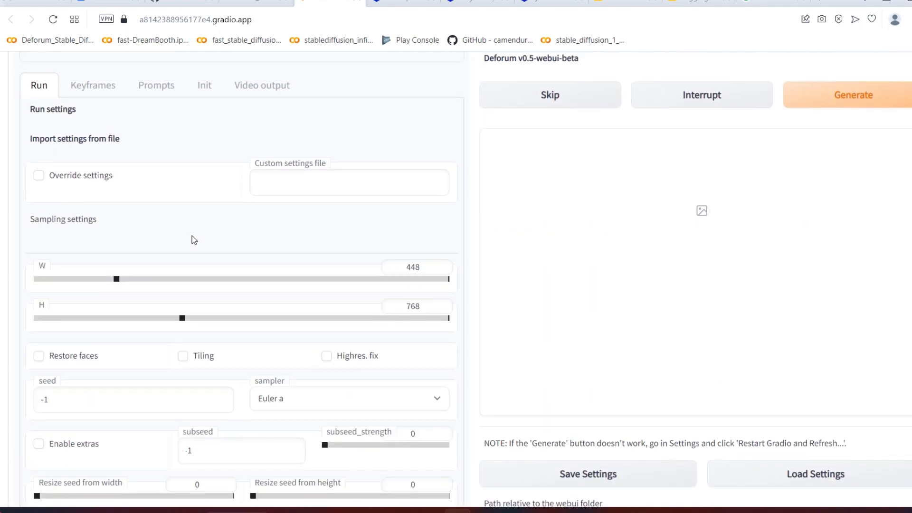
{"action": "scroll", "coordinate": [191, 241], "scroll_direction": "down", "scroll_amount": 10}
{"action": "left_click_drag", "start_coordinate": [119, 114], "coordinate": [81, 126]}
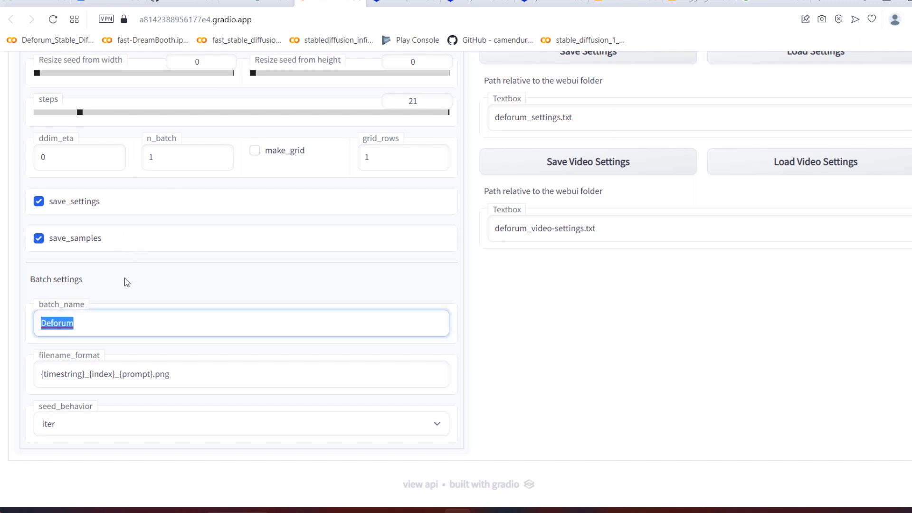
Step: Change the batch name in Deforum's batch settings to testedeforum
{"action": "left_click", "coordinate": [105, 289]}
{"action": "left_click_drag", "start_coordinate": [103, 326], "coordinate": [32, 327]}
{"action": "type", "text": "testedeforum"}
{"action": "left_click", "coordinate": [283, 282]}
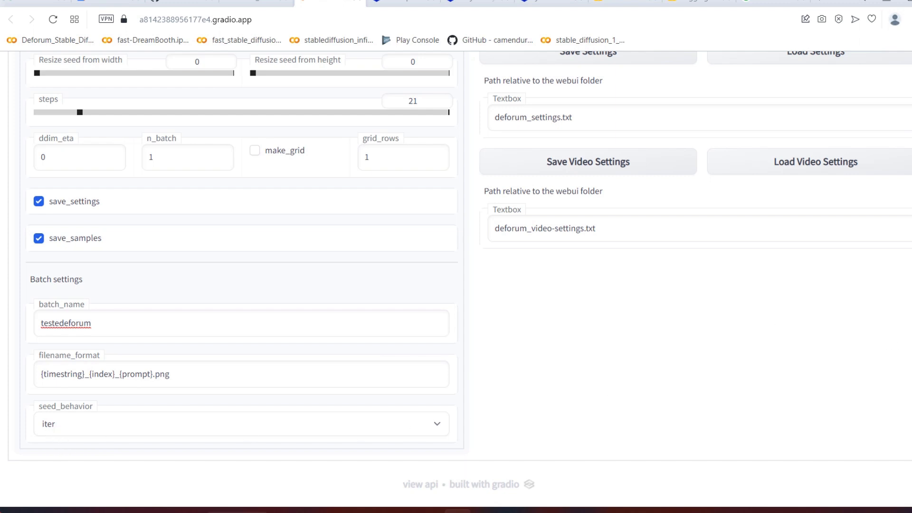
Step: Review the seed behavior options, keeping iter, and check the seed field in the sampling settings
{"action": "left_click", "coordinate": [201, 431]}
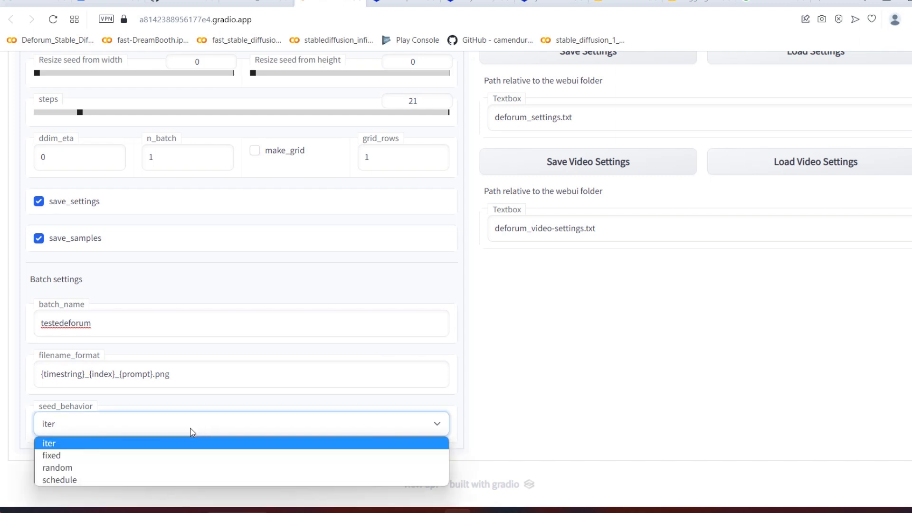
{"action": "left_click", "coordinate": [126, 445]}
{"action": "left_click", "coordinate": [131, 454]}
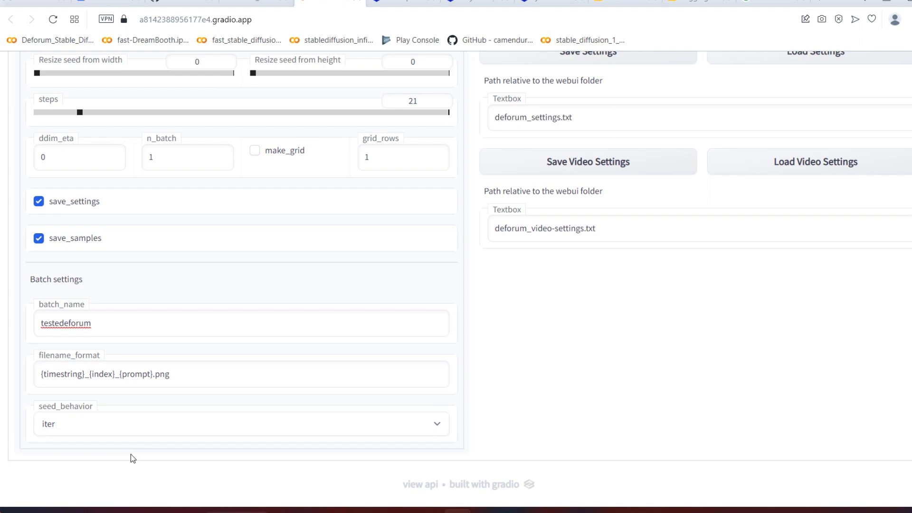
{"action": "scroll", "coordinate": [130, 455], "scroll_direction": "up", "scroll_amount": 9}
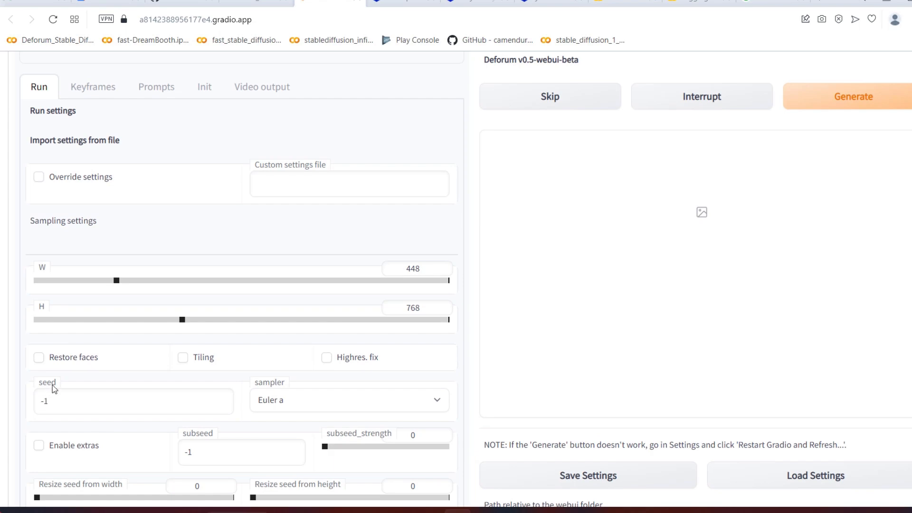
{"action": "scroll", "coordinate": [52, 384], "scroll_direction": "down", "scroll_amount": 8}
{"action": "scroll", "coordinate": [53, 389], "scroll_direction": "down", "scroll_amount": 1}
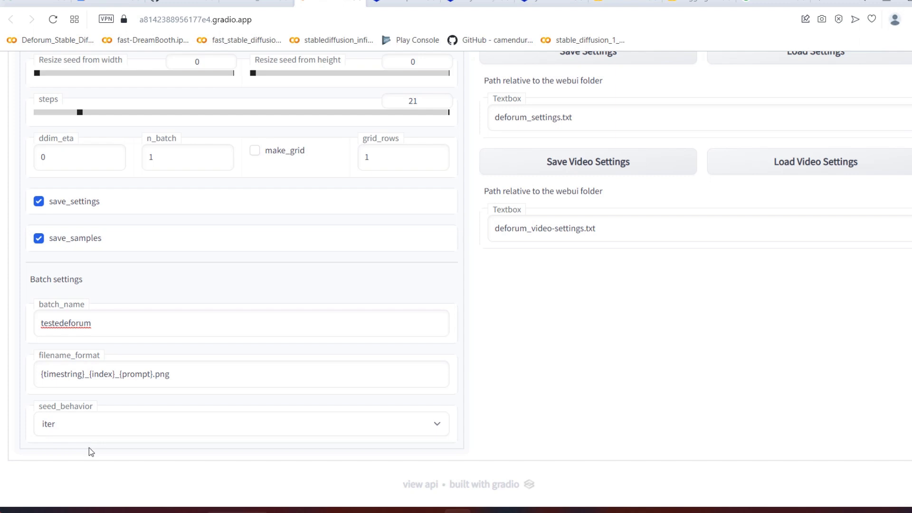
Step: Set the seed behavior in the batch settings to fixed
{"action": "left_click", "coordinate": [89, 423]}
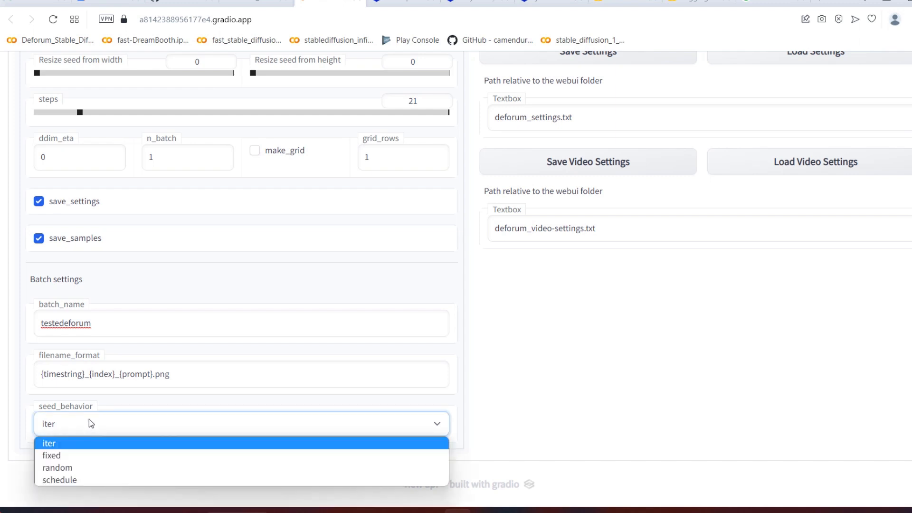
{"action": "left_click", "coordinate": [88, 455]}
{"action": "left_click", "coordinate": [172, 443]}
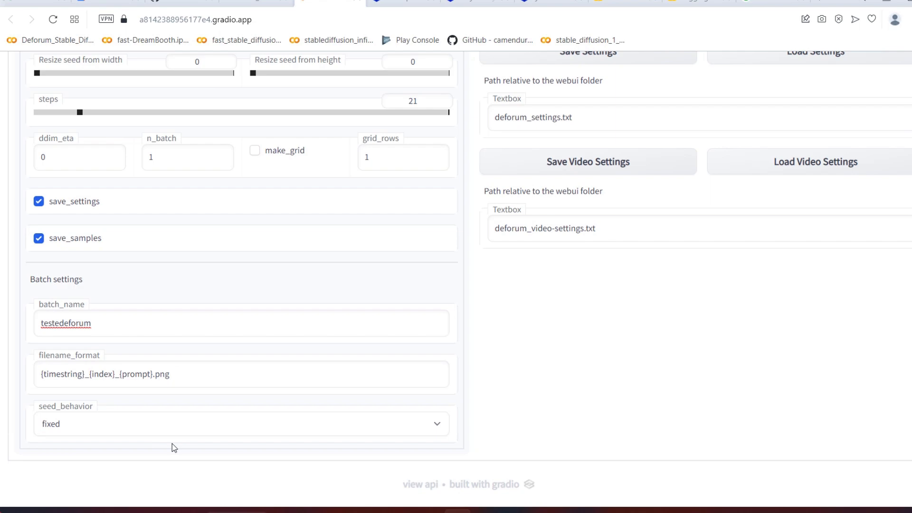
Step: Try Video Input as the animation mode in Deforum's keyframe settings and restore the original mode
{"action": "scroll", "coordinate": [335, 407], "scroll_direction": "up", "scroll_amount": 20}
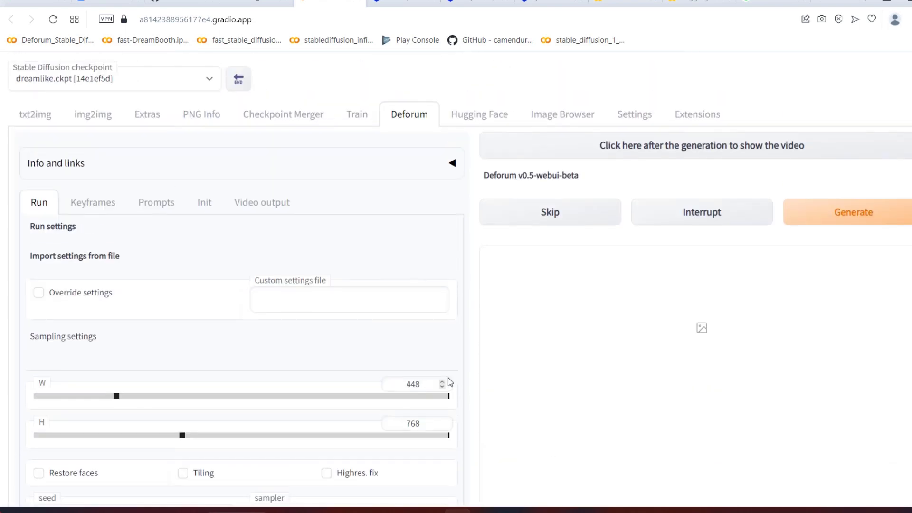
{"action": "left_click", "coordinate": [93, 203]}
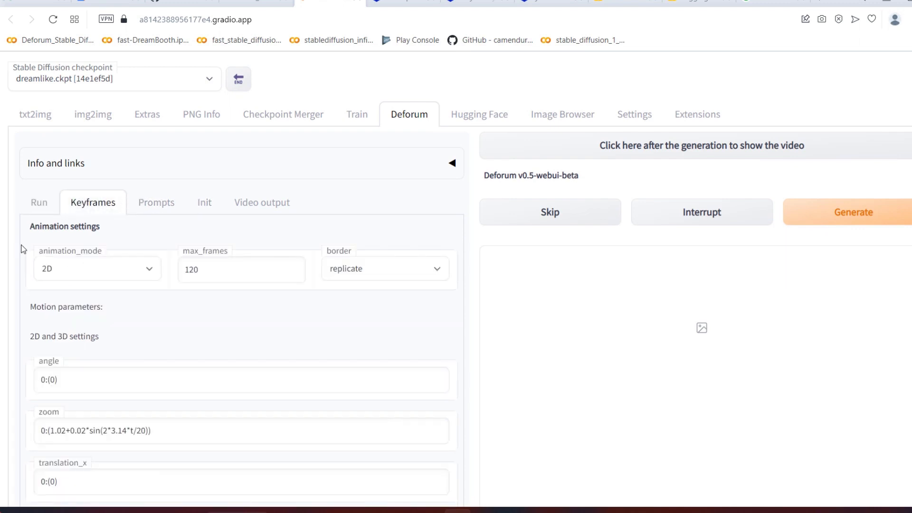
{"action": "left_click", "coordinate": [92, 267]}
{"action": "left_click", "coordinate": [67, 314]}
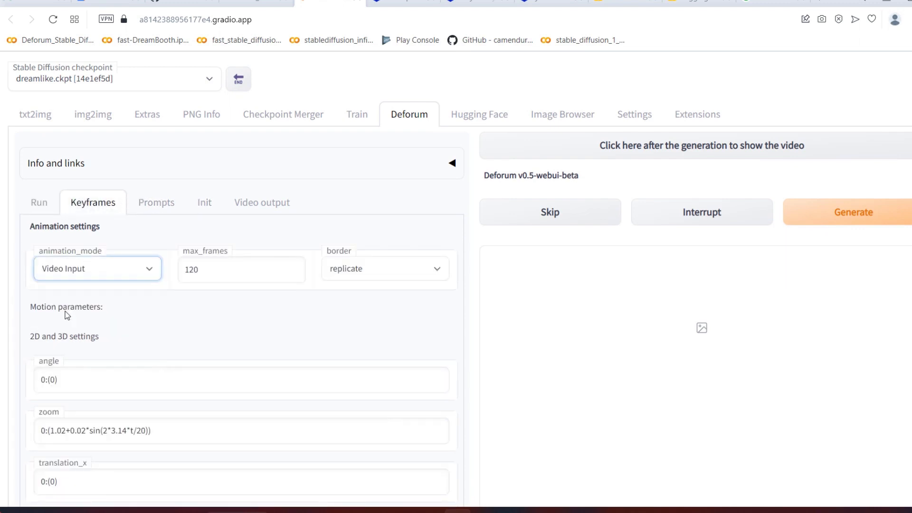
{"action": "left_click", "coordinate": [83, 274]}
{"action": "left_click", "coordinate": [78, 288]}
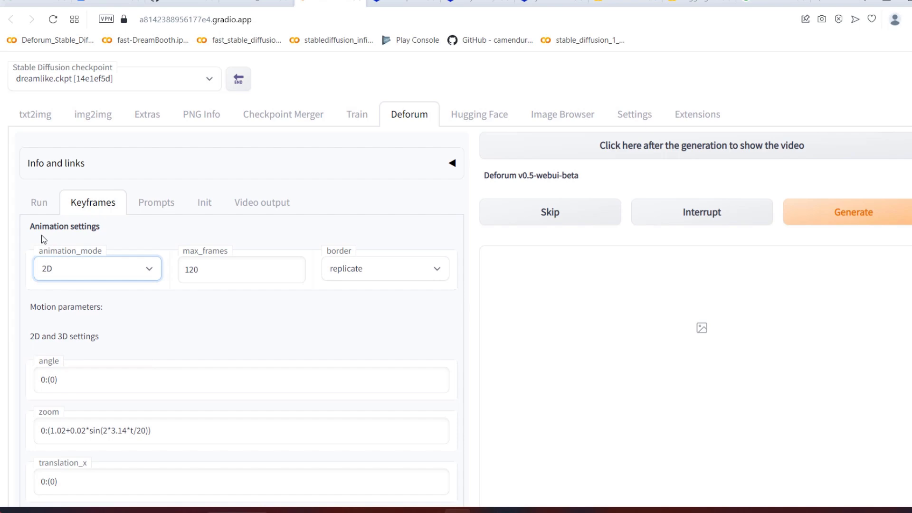
Step: Set the seed behavior in Deforum's batch settings to schedule
{"action": "left_click", "coordinate": [36, 207]}
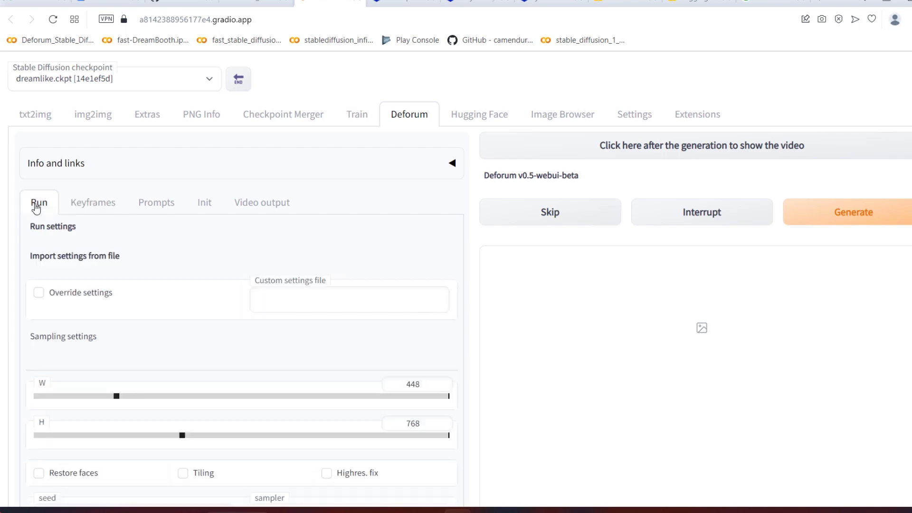
{"action": "scroll", "coordinate": [334, 328], "scroll_direction": "down", "scroll_amount": 10}
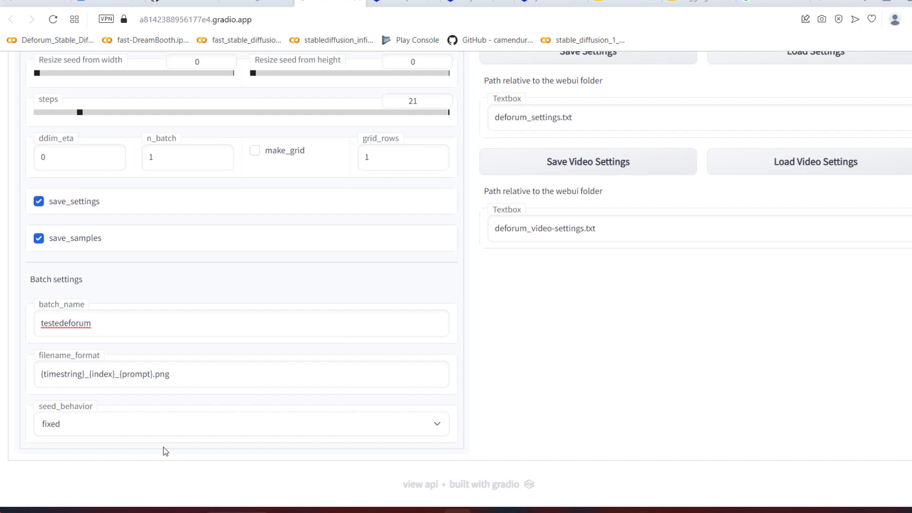
{"action": "left_click", "coordinate": [164, 434]}
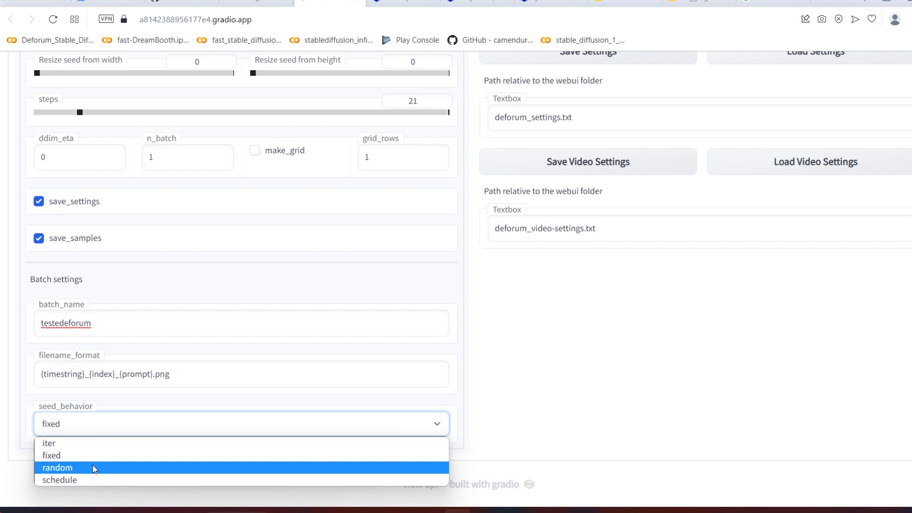
{"action": "left_click", "coordinate": [83, 480]}
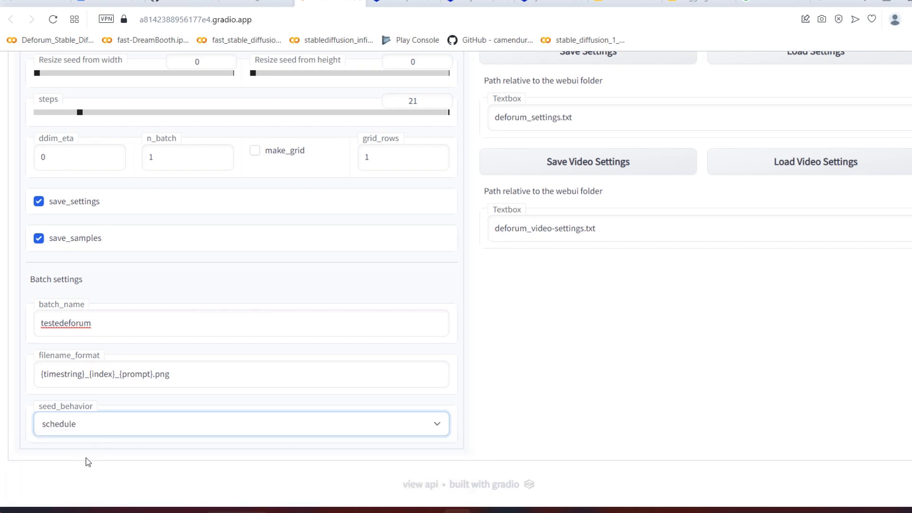
Step: Examine the seed_schedule entry in Deforum's keyframe settings
{"action": "scroll", "coordinate": [88, 198], "scroll_direction": "up", "scroll_amount": 15}
{"action": "left_click", "coordinate": [92, 202]}
{"action": "scroll", "coordinate": [173, 317], "scroll_direction": "down", "scroll_amount": 10}
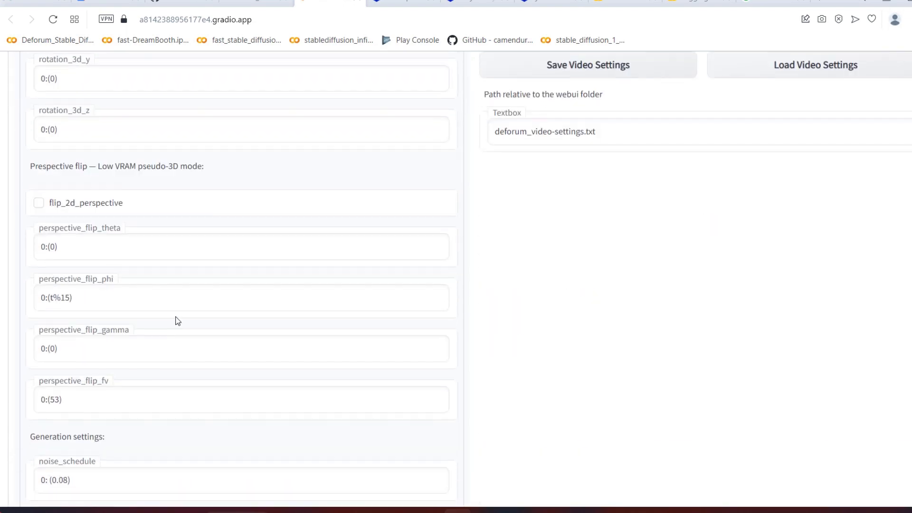
{"action": "scroll", "coordinate": [177, 321], "scroll_direction": "down", "scroll_amount": 8}
{"action": "scroll", "coordinate": [177, 321], "scroll_direction": "down", "scroll_amount": 4}
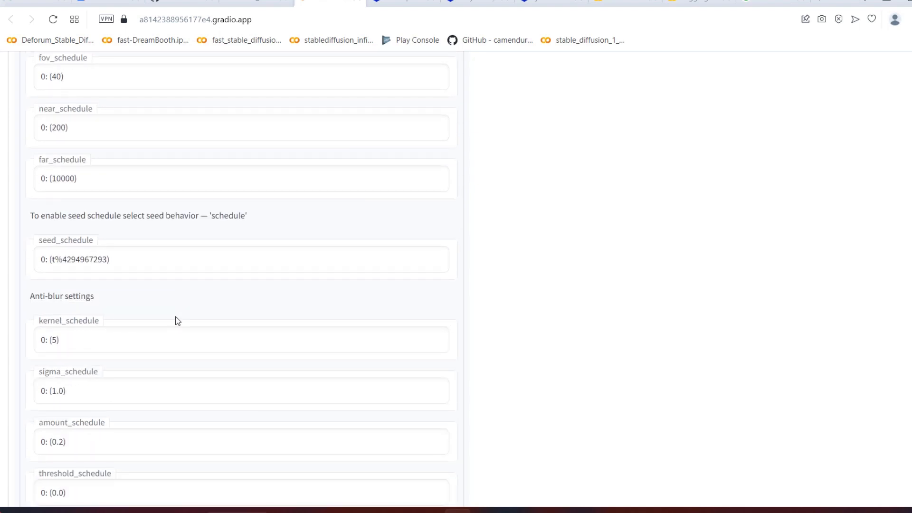
Step: Set the seed behavior in Deforum's batch settings to iter
{"action": "left_click", "coordinate": [55, 262]}
{"action": "left_click_drag", "start_coordinate": [55, 263], "coordinate": [104, 261]}
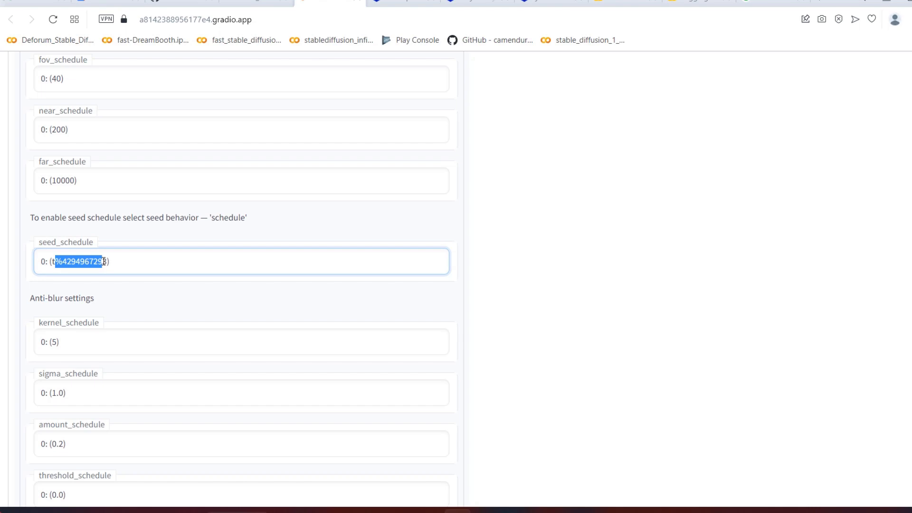
{"action": "scroll", "coordinate": [147, 238], "scroll_direction": "up", "scroll_amount": 20}
{"action": "left_click", "coordinate": [41, 203]}
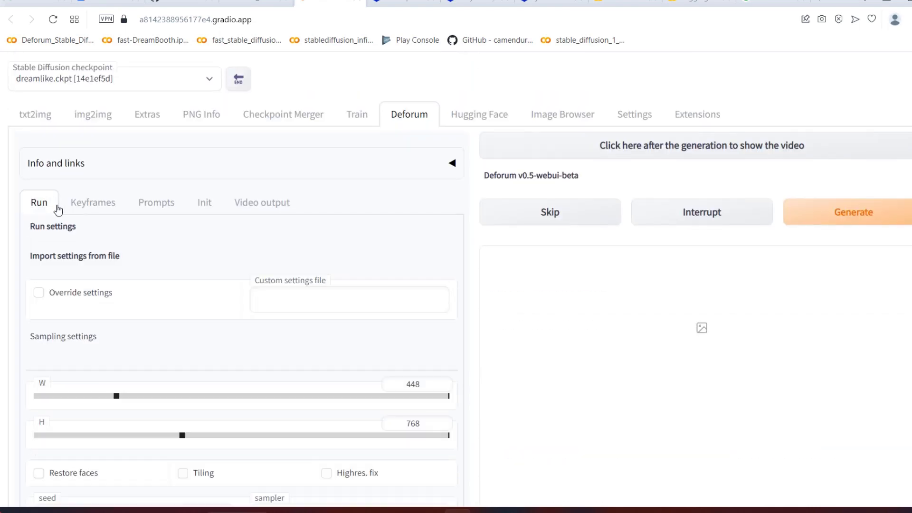
{"action": "scroll", "coordinate": [87, 259], "scroll_direction": "down", "scroll_amount": 15}
{"action": "left_click", "coordinate": [133, 430]}
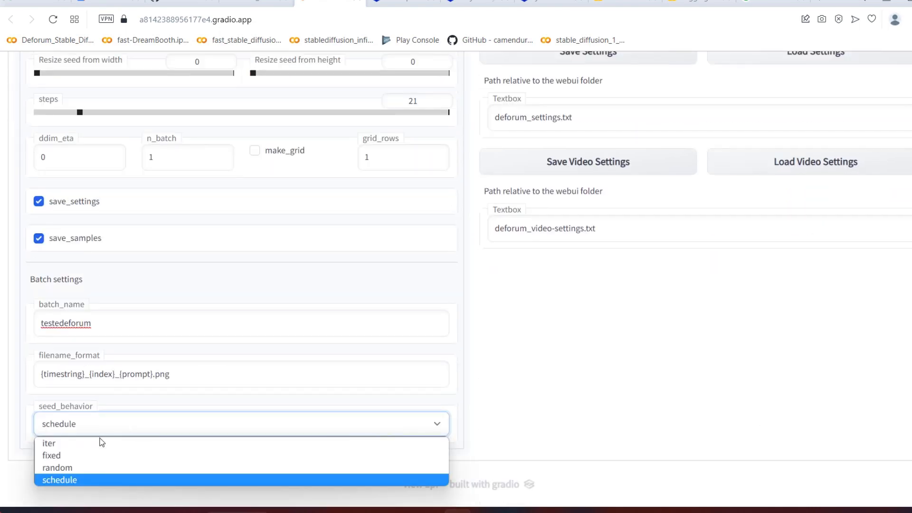
{"action": "left_click", "coordinate": [98, 441]}
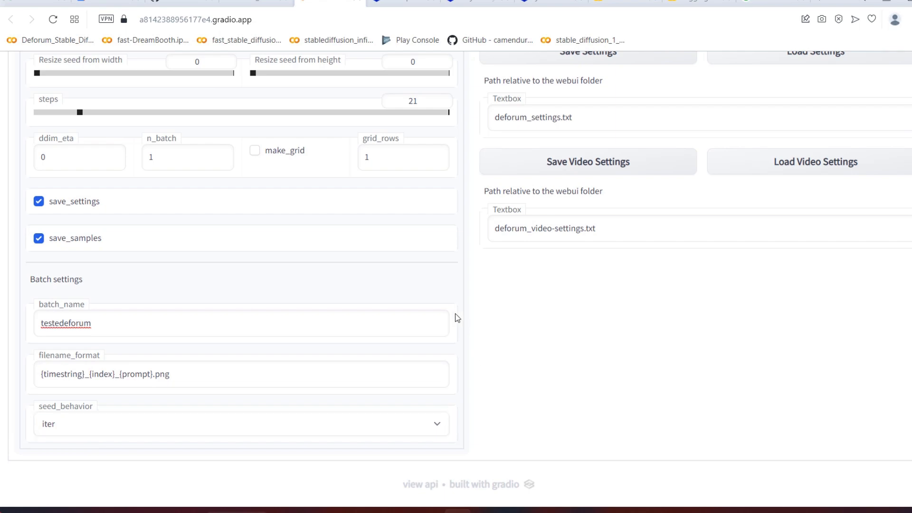
Step: Set the animation mode in Deforum's keyframe settings to 3D and max_frames to 720
{"action": "scroll", "coordinate": [438, 309], "scroll_direction": "up", "scroll_amount": 15}
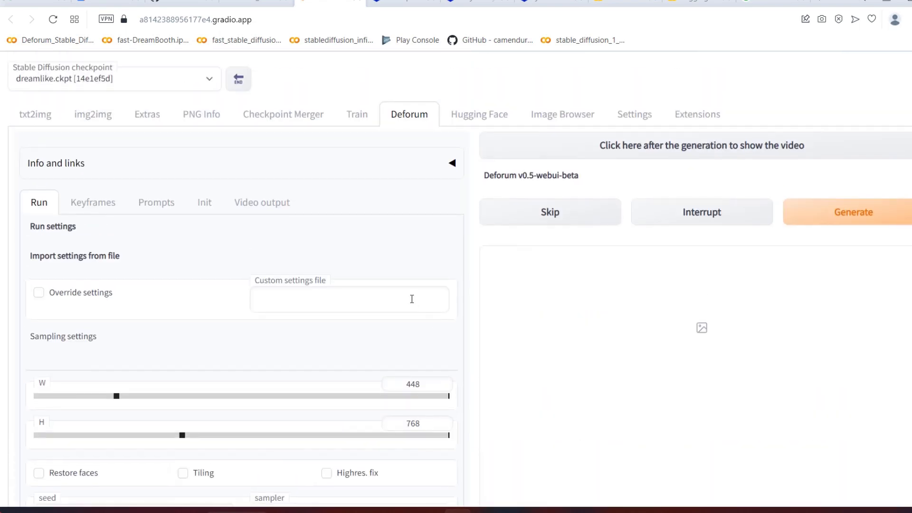
{"action": "left_click", "coordinate": [89, 204]}
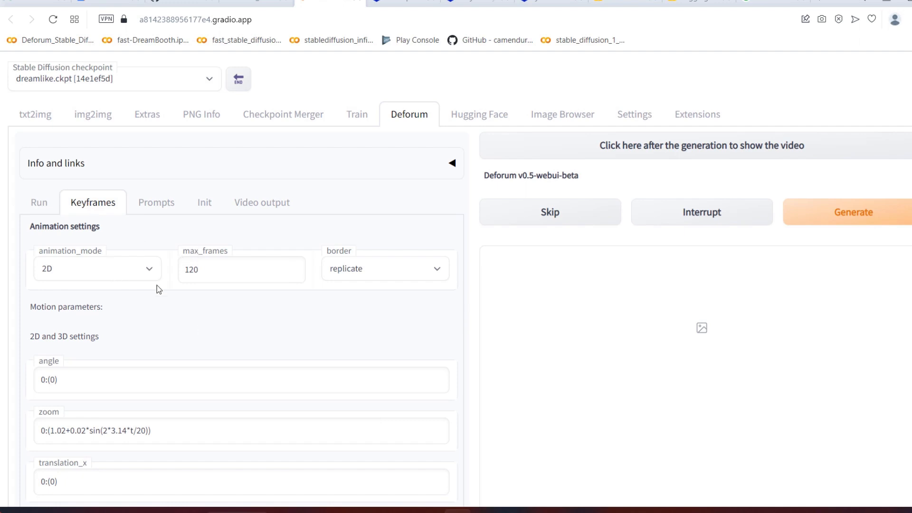
{"action": "left_click", "coordinate": [87, 270]}
{"action": "left_click", "coordinate": [102, 287]}
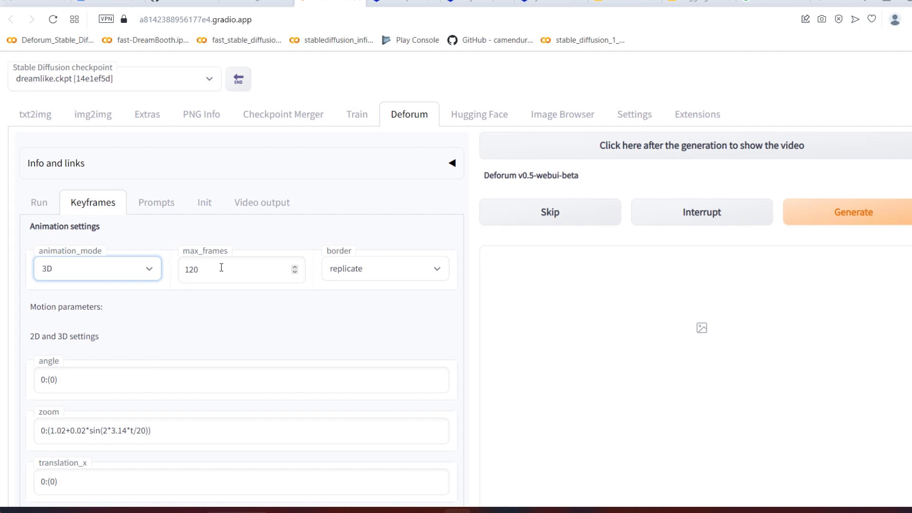
{"action": "left_click_drag", "start_coordinate": [222, 268], "coordinate": [184, 275]}
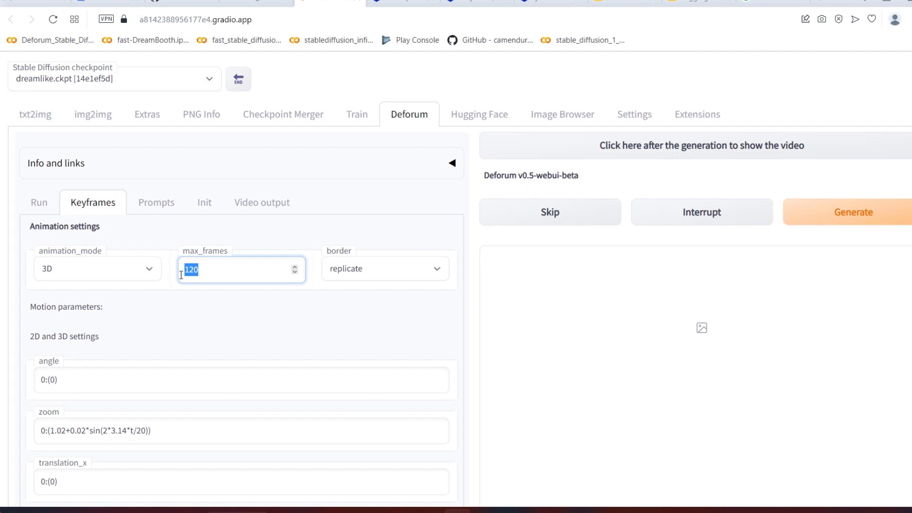
{"action": "type", "text": "720"}
{"action": "left_click", "coordinate": [332, 305]}
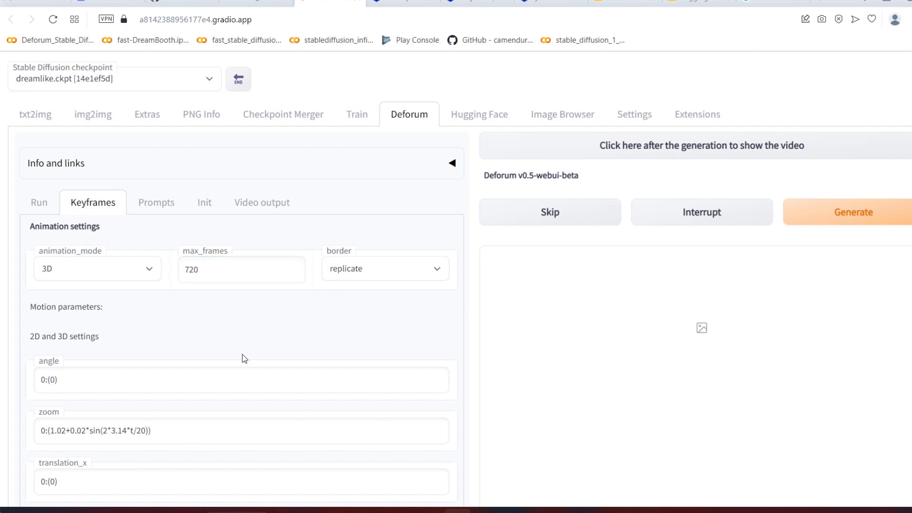
Step: Set the border option in the animation settings to wrap
{"action": "left_click", "coordinate": [386, 280]}
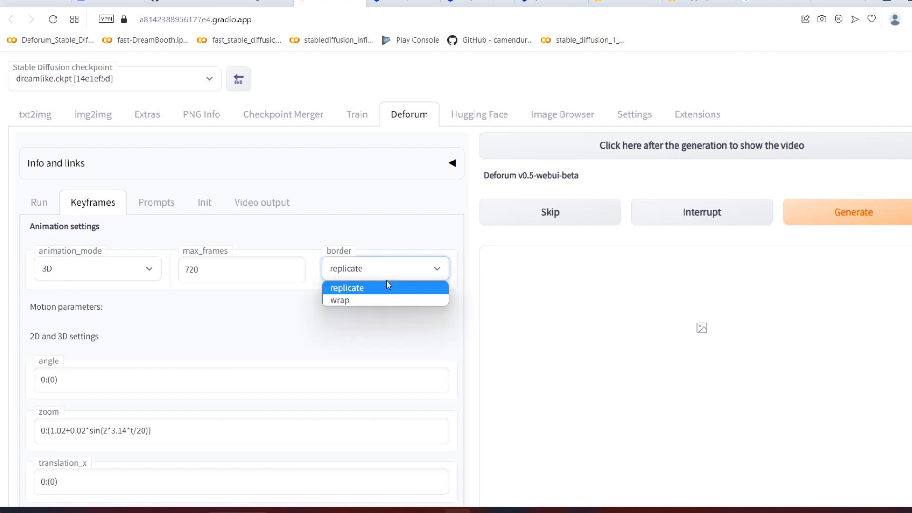
{"action": "left_click", "coordinate": [354, 289]}
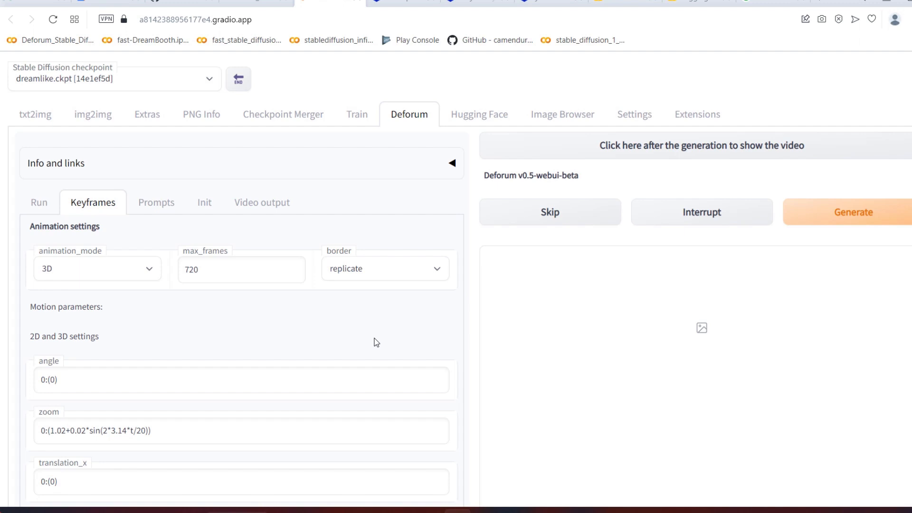
{"action": "left_click", "coordinate": [366, 275]}
{"action": "left_click", "coordinate": [367, 302]}
Step: Switch to File Explorer, open the 2d_angle1 folder in Deforum Outputs and return to the WebUI
{"action": "scroll", "coordinate": [335, 278], "scroll_direction": "down", "scroll_amount": 3}
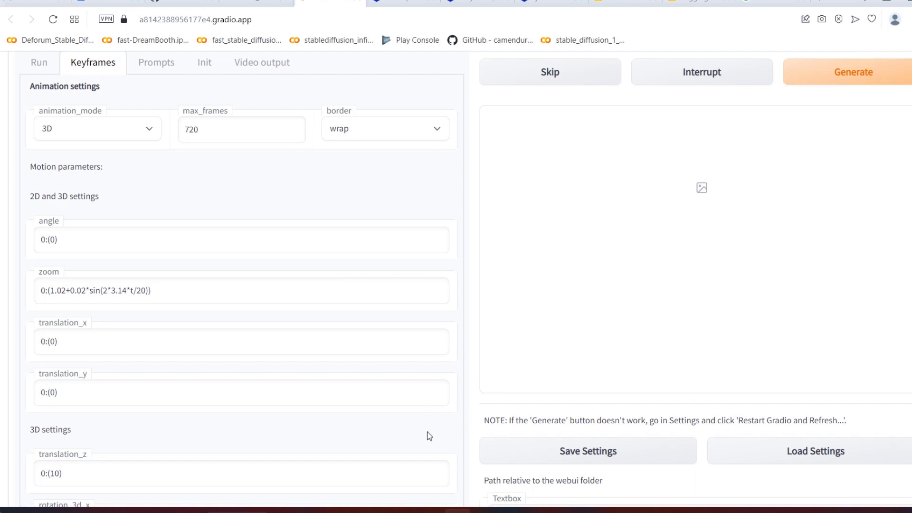
{"action": "left_click", "coordinate": [372, 512]}
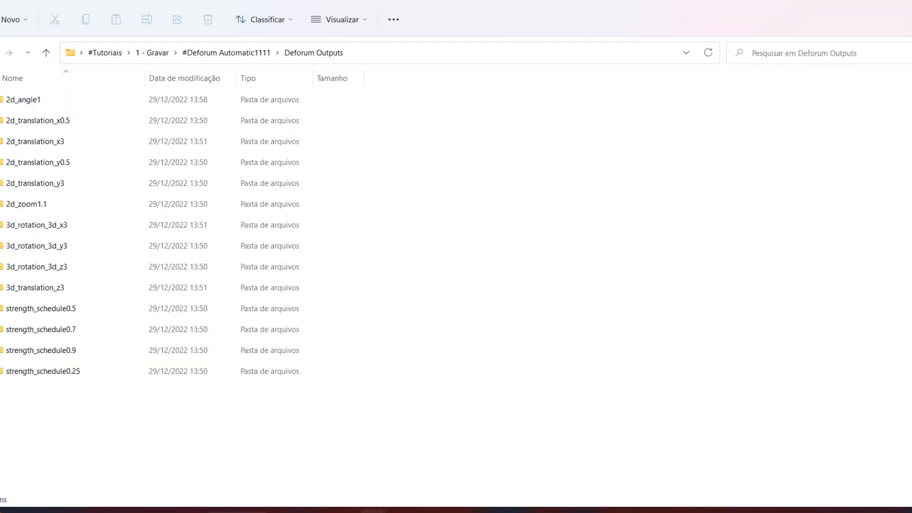
{"action": "double_click", "coordinate": [16, 100]}
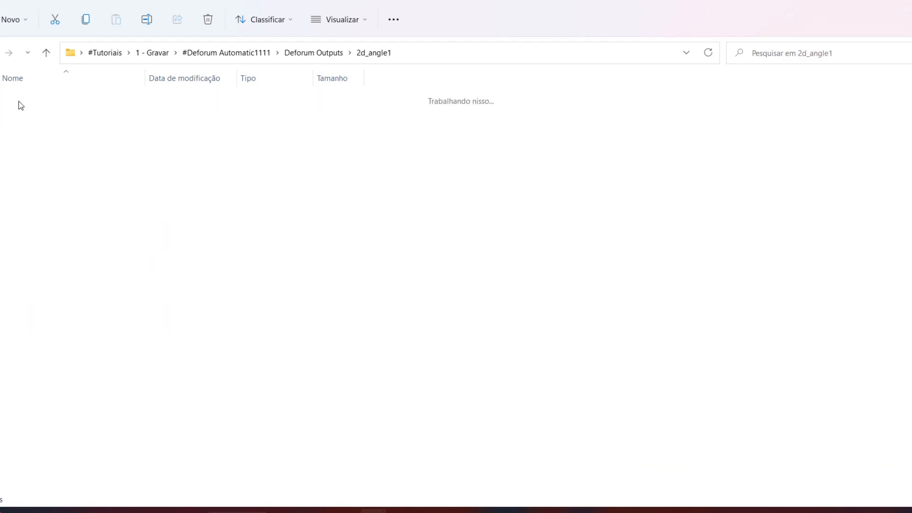
{"action": "left_click", "coordinate": [457, 512]}
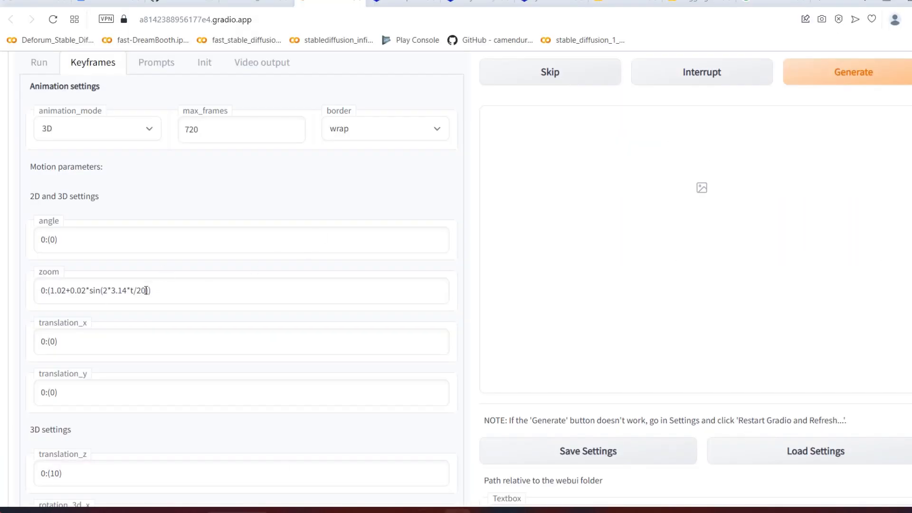
Step: Set the zoom schedule in the motion parameters to 0:(1)
{"action": "left_click_drag", "start_coordinate": [147, 291], "coordinate": [54, 296]}
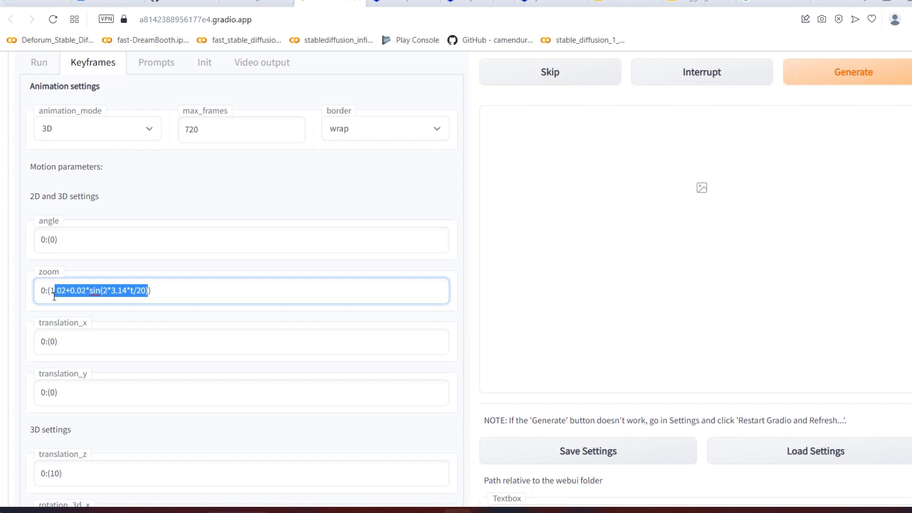
{"action": "key", "text": "BackSpace"}
{"action": "left_click", "coordinate": [83, 309]}
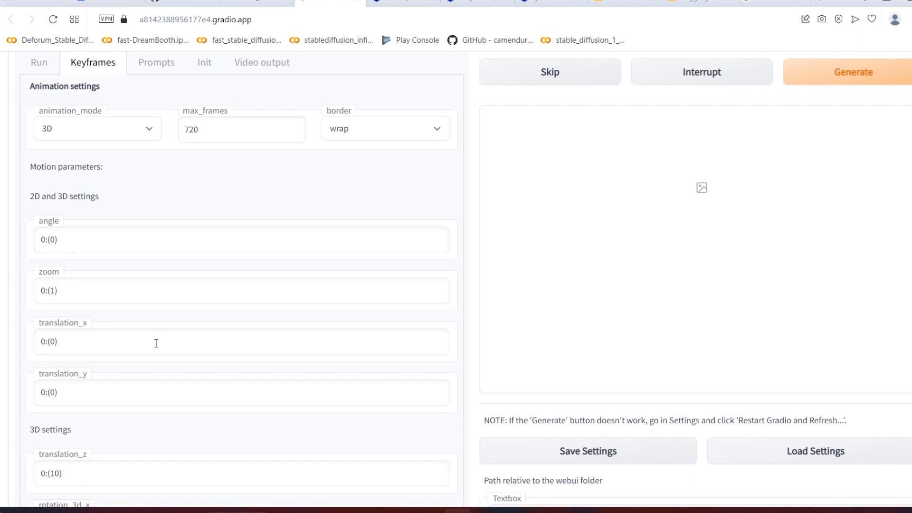
Step: Set translation_z and rotation_3d_x in the 3D motion settings to 0:(0)
{"action": "scroll", "coordinate": [157, 332], "scroll_direction": "down", "scroll_amount": 2}
{"action": "scroll", "coordinate": [157, 331], "scroll_direction": "down", "scroll_amount": 3}
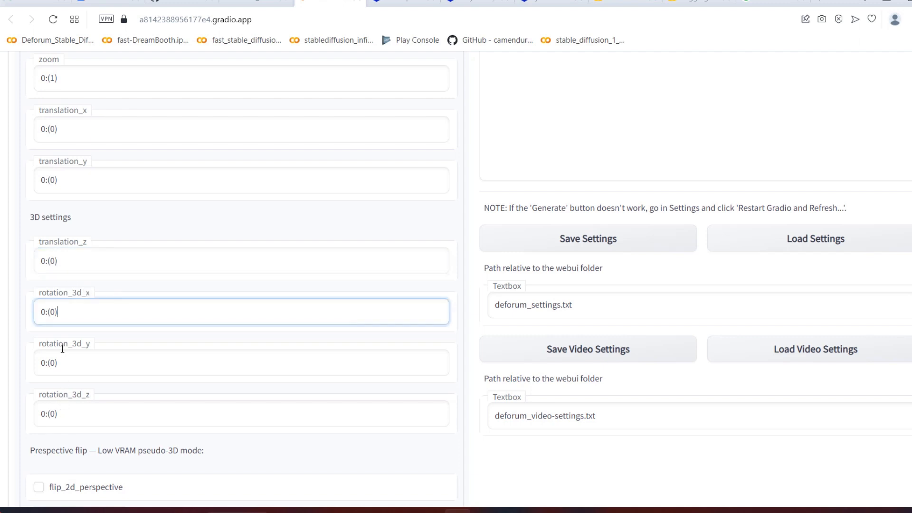
{"action": "scroll", "coordinate": [66, 109], "scroll_direction": "up", "scroll_amount": 5}
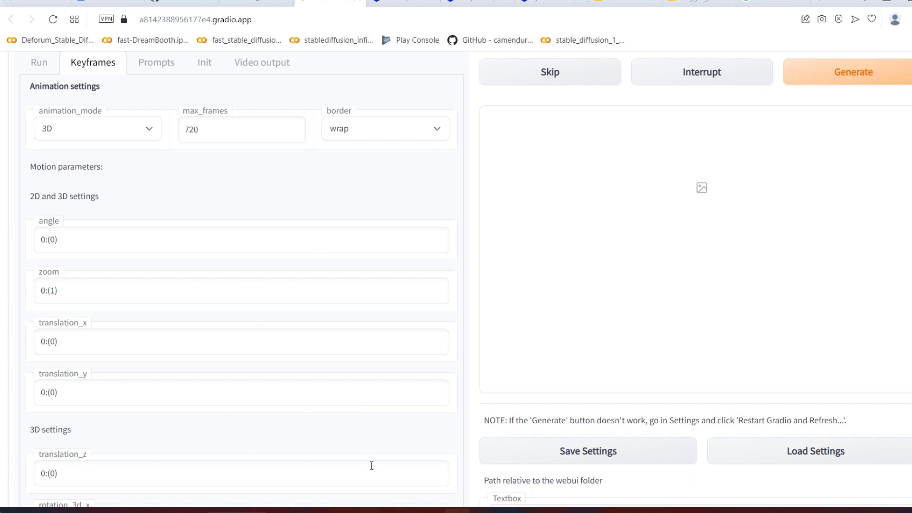
Step: Examine the rendered frames in the 2d_angle1 folder in File Explorer and compare them with Deforum's motion parameters
{"action": "left_click", "coordinate": [376, 511]}
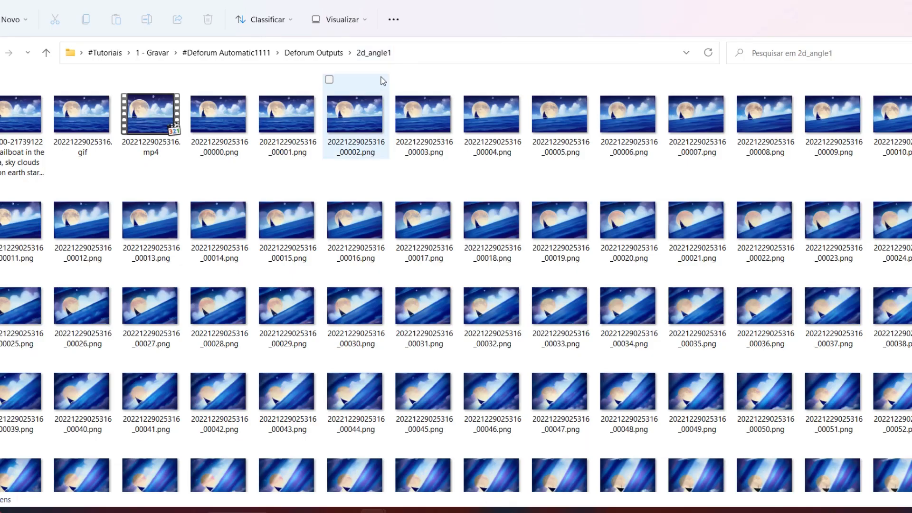
{"action": "key", "text": "alt+Tab"}
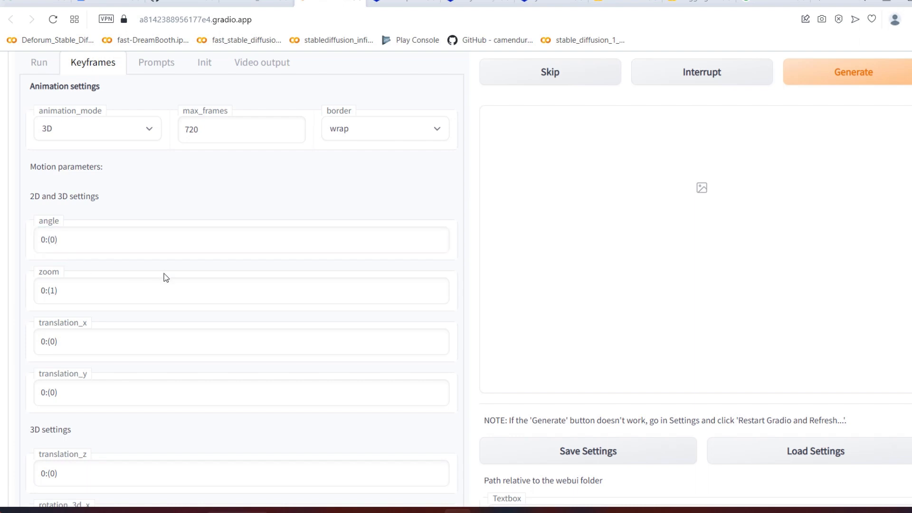
{"action": "key", "text": "alt+Tab"}
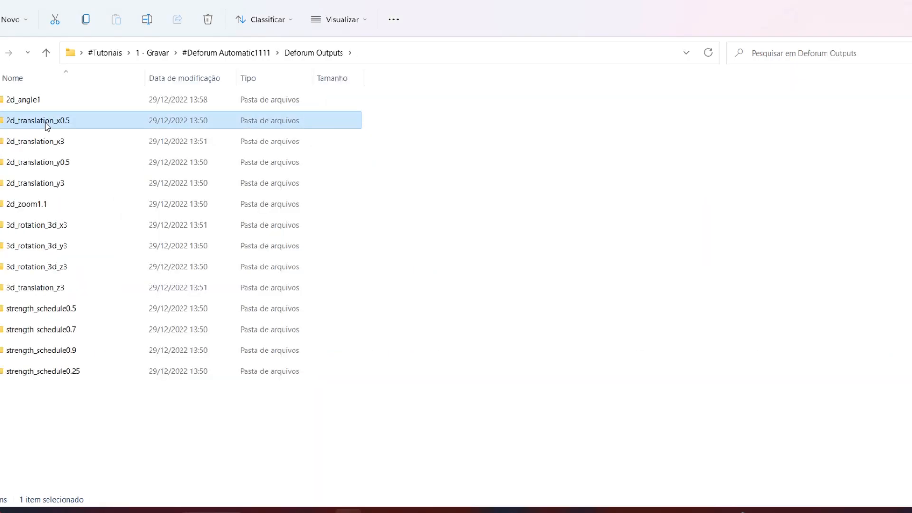
Step: Open the 2d_translation_x0.5 output folder and play its rendered animation
{"action": "double_click", "coordinate": [47, 122]}
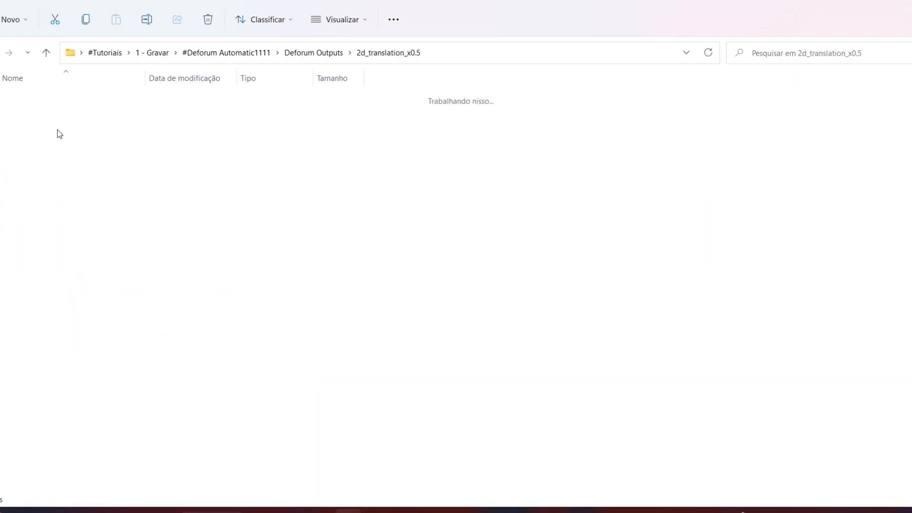
{"action": "double_click", "coordinate": [94, 130]}
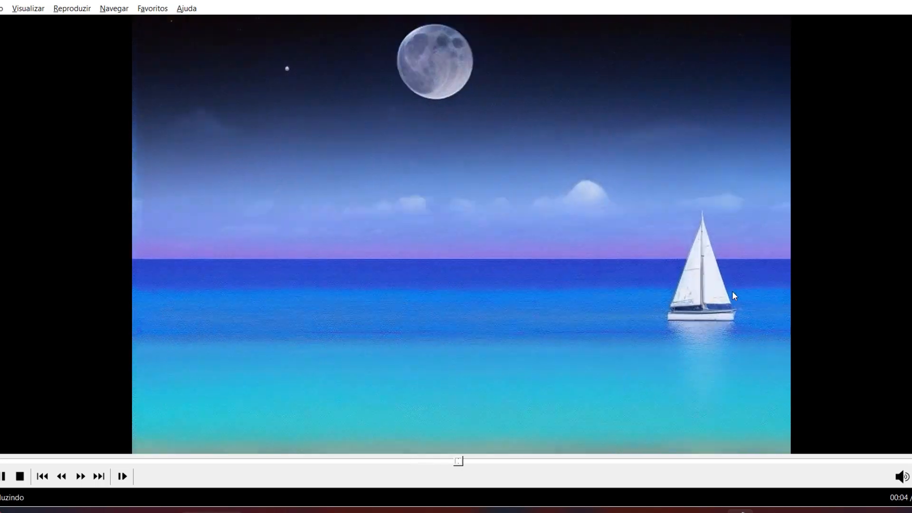
{"action": "left_click", "coordinate": [461, 316]}
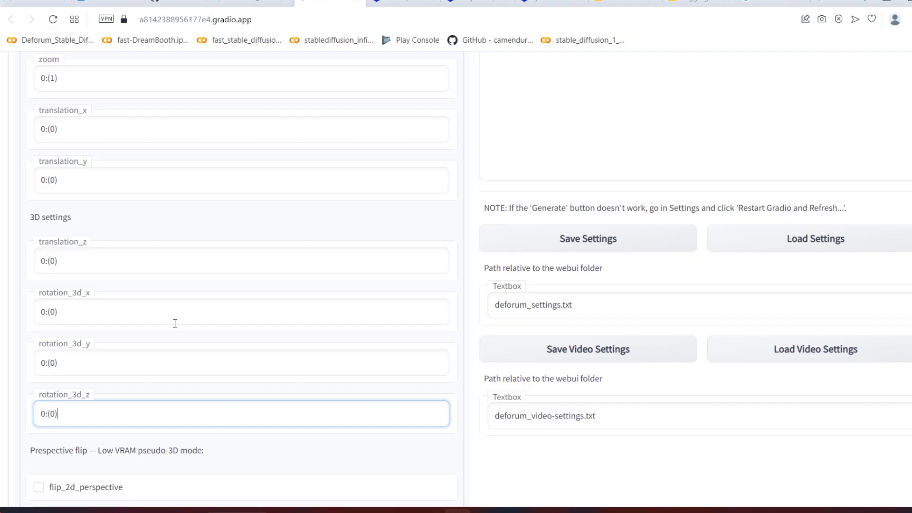
Step: Try 2D as the animation mode in the keyframe settings and restore 3D
{"action": "scroll", "coordinate": [193, 338], "scroll_direction": "up", "scroll_amount": 8}
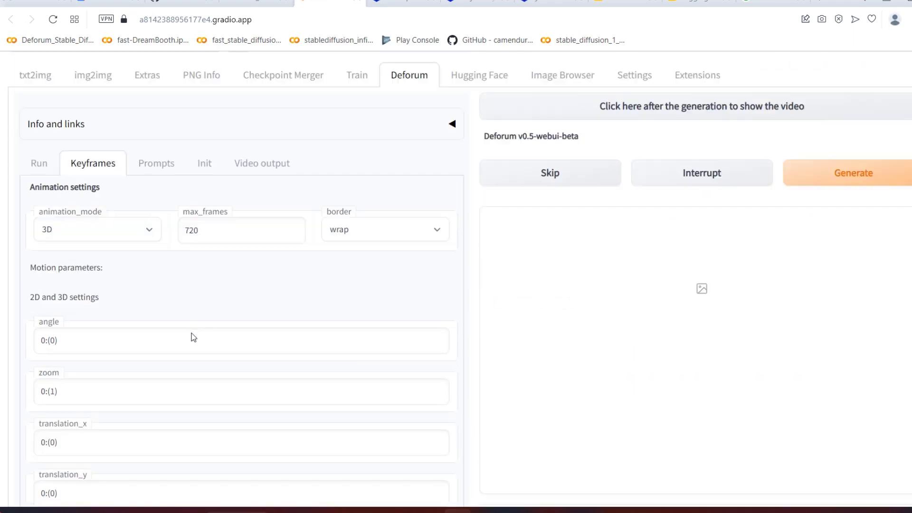
{"action": "scroll", "coordinate": [193, 338], "scroll_direction": "down", "scroll_amount": 4}
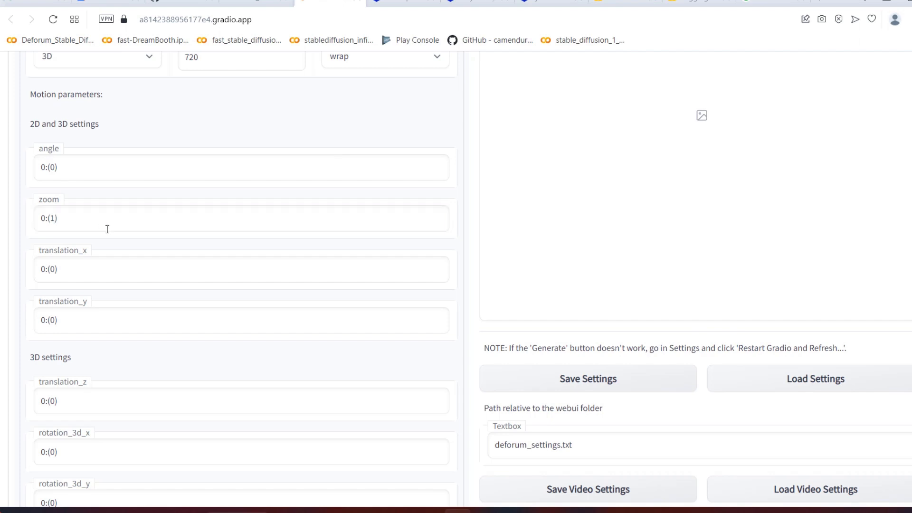
{"action": "left_click", "coordinate": [72, 65]}
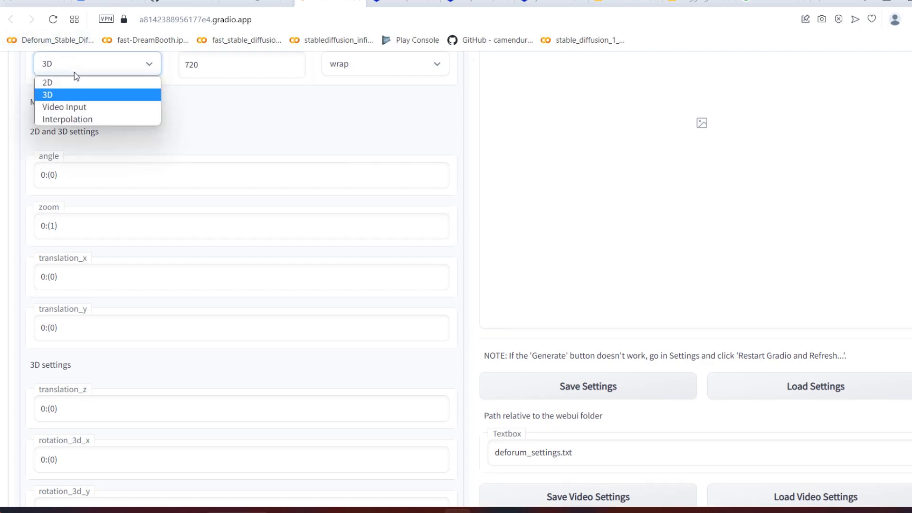
{"action": "left_click", "coordinate": [101, 73]}
{"action": "left_click", "coordinate": [102, 92]}
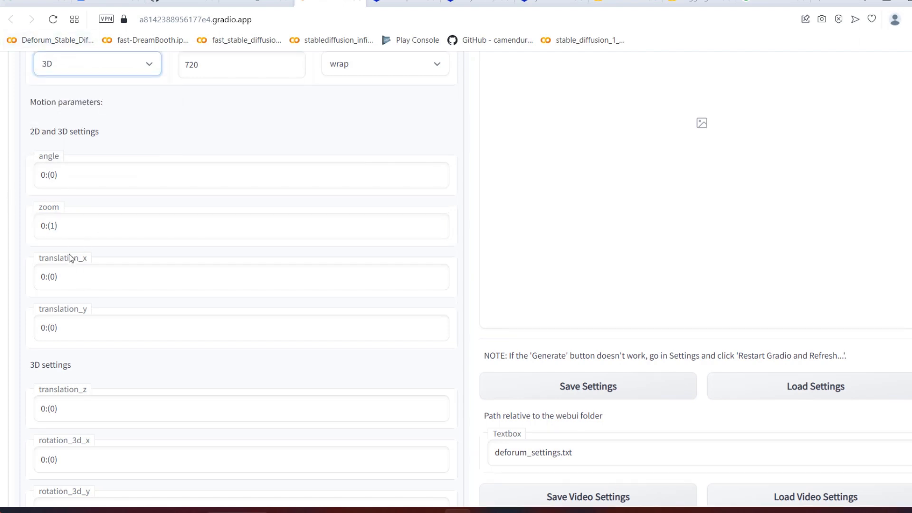
{"action": "scroll", "coordinate": [116, 328], "scroll_direction": "down", "scroll_amount": 4}
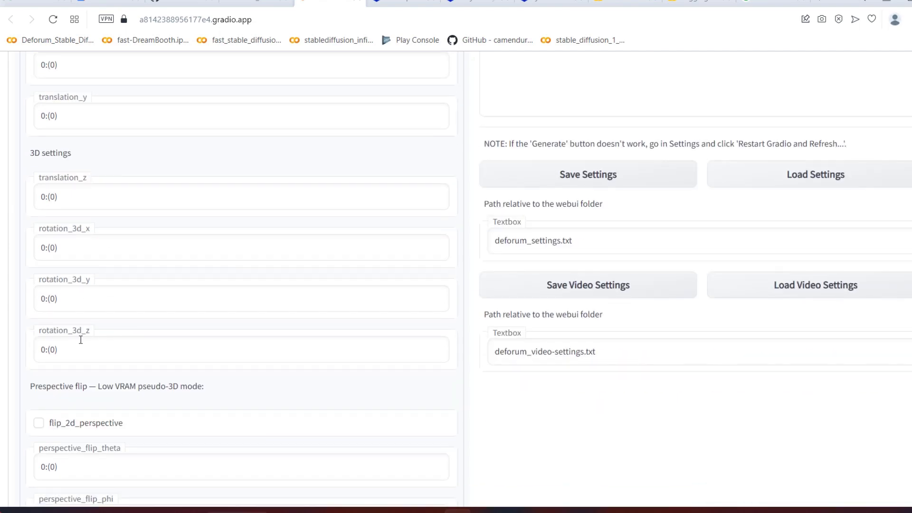
{"action": "scroll", "coordinate": [65, 195], "scroll_direction": "up", "scroll_amount": 3}
{"action": "scroll", "coordinate": [67, 201], "scroll_direction": "up", "scroll_amount": 1}
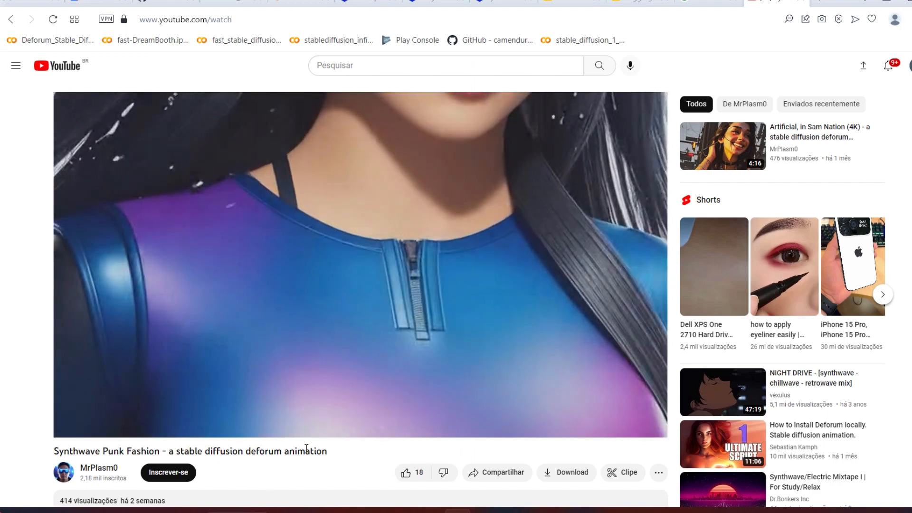
Step: Expand the Synthwave Punk Fashion video's description on YouTube and highlight the translation_z formula in its Deforum workflow
{"action": "scroll", "coordinate": [191, 421], "scroll_direction": "down", "scroll_amount": 5}
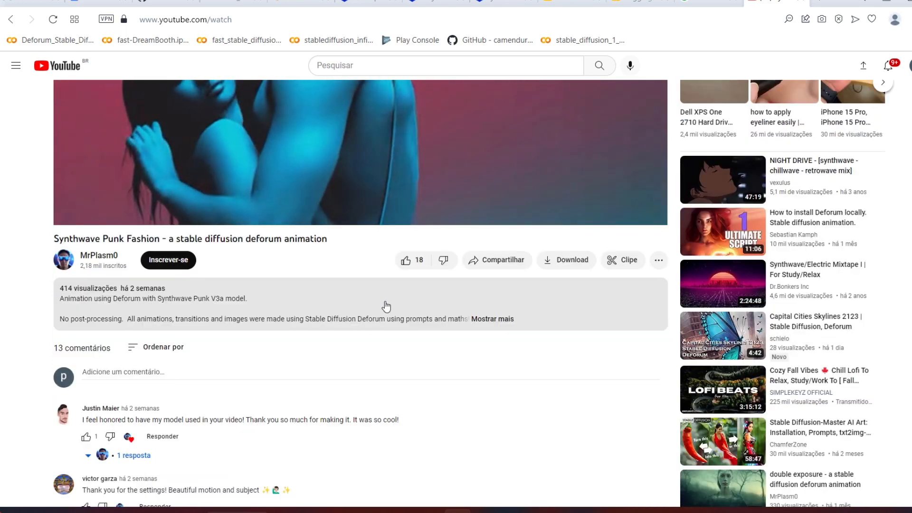
{"action": "left_click", "coordinate": [481, 319]}
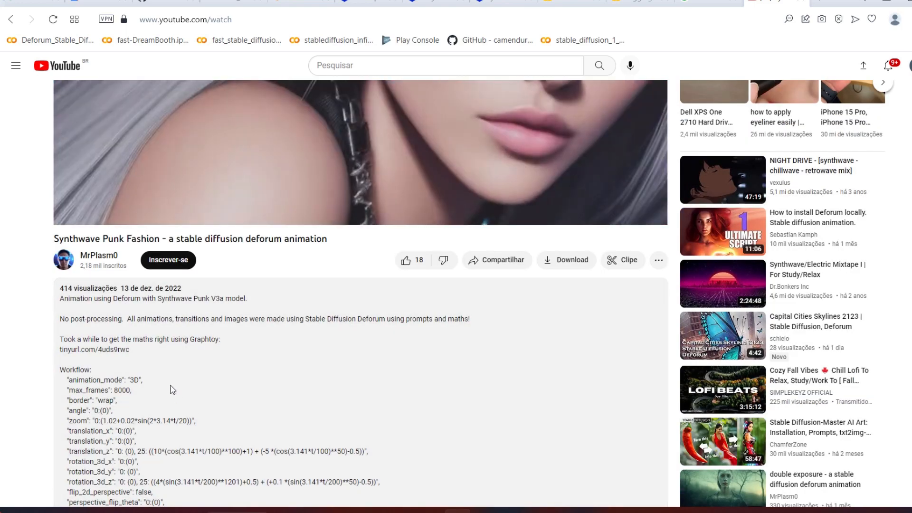
{"action": "scroll", "coordinate": [182, 321], "scroll_direction": "down", "scroll_amount": 2}
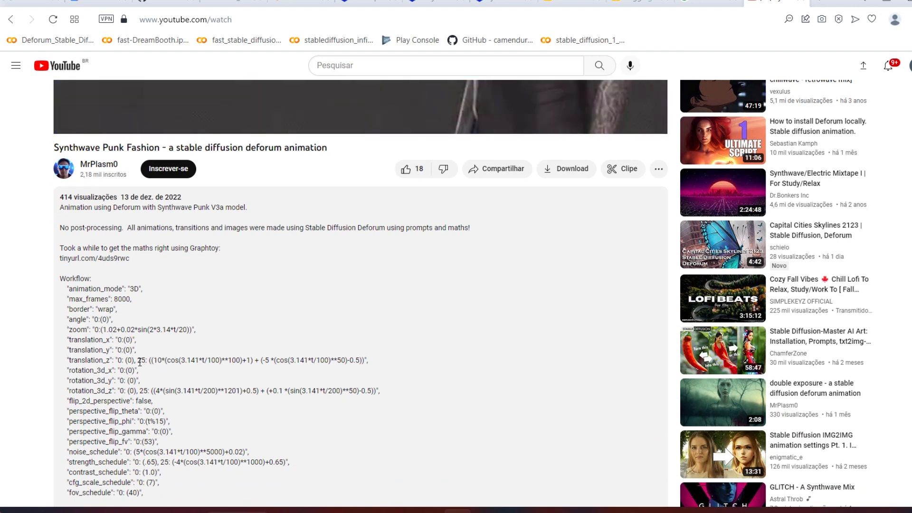
{"action": "left_click_drag", "start_coordinate": [137, 360], "coordinate": [365, 359]}
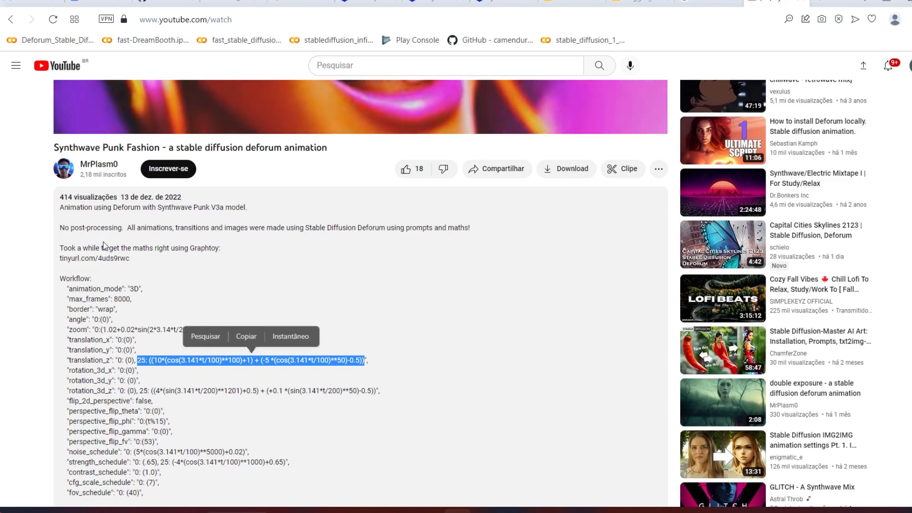
{"action": "scroll", "coordinate": [105, 247], "scroll_direction": "up", "scroll_amount": 6}
{"action": "scroll", "coordinate": [109, 266], "scroll_direction": "down", "scroll_amount": 10}
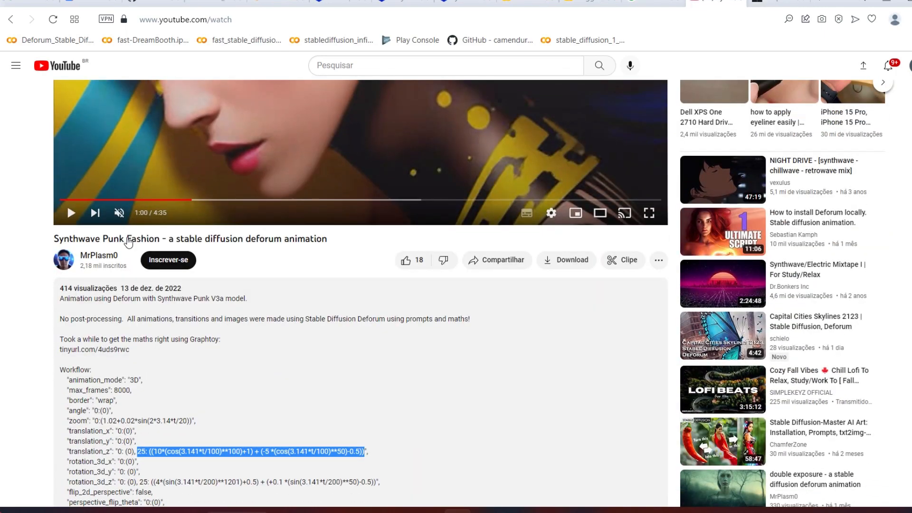
Step: Play a moment of the Synthwave Punk Fashion video and highlight the complete translation_z value in its description's workflow
{"action": "left_click", "coordinate": [340, 287]}
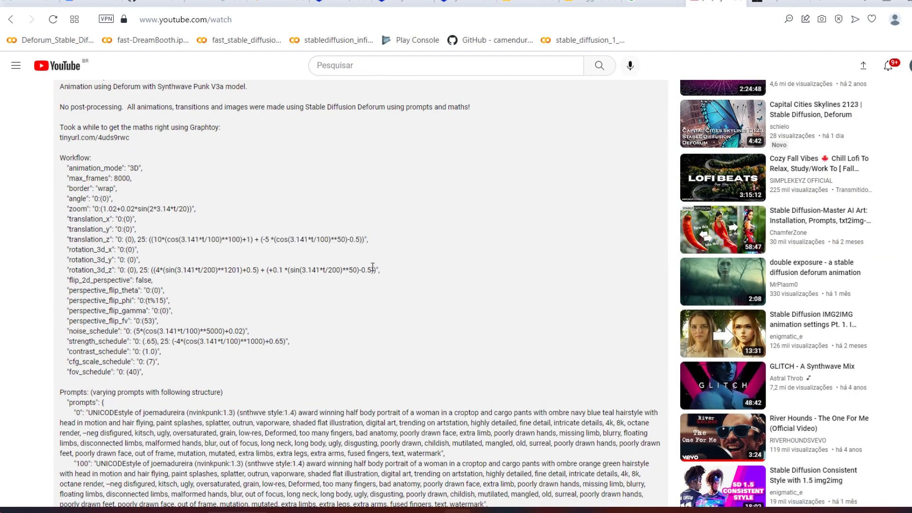
{"action": "scroll", "coordinate": [341, 226], "scroll_direction": "up", "scroll_amount": 10}
{"action": "left_click", "coordinate": [338, 227]}
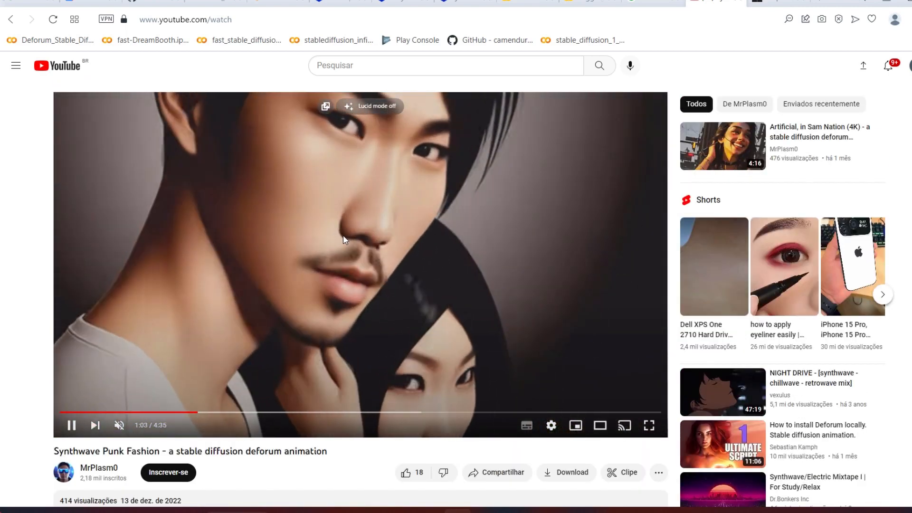
{"action": "left_click", "coordinate": [342, 238]}
{"action": "scroll", "coordinate": [309, 239], "scroll_direction": "down", "scroll_amount": 10}
{"action": "scroll", "coordinate": [308, 240], "scroll_direction": "up", "scroll_amount": 9}
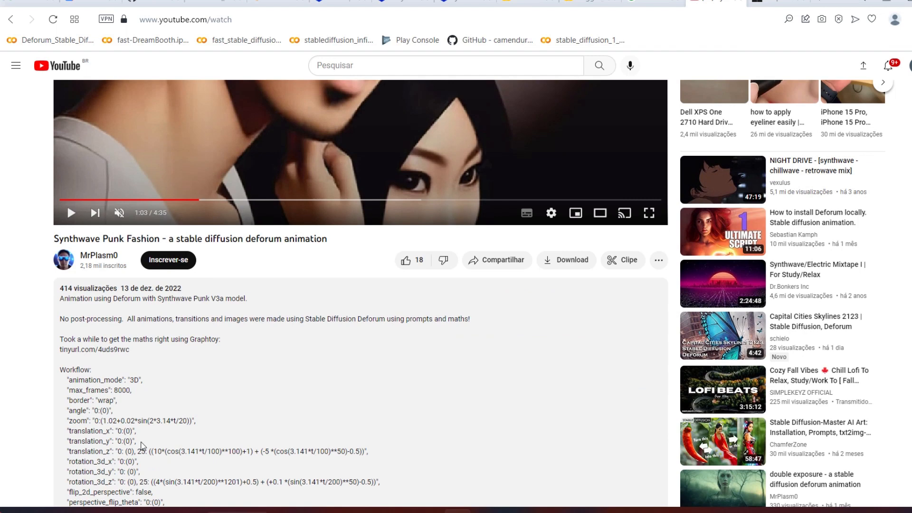
{"action": "scroll", "coordinate": [67, 204], "scroll_direction": "down", "scroll_amount": 5}
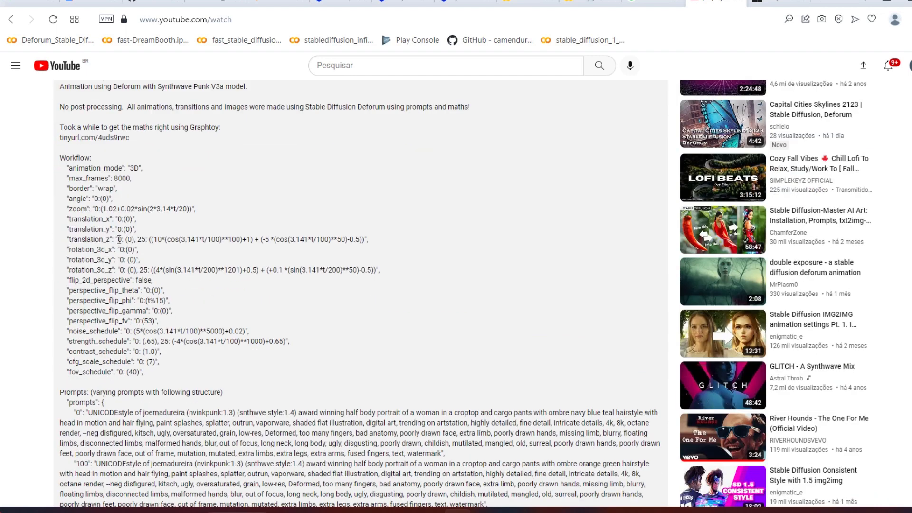
{"action": "left_click_drag", "start_coordinate": [117, 239], "coordinate": [364, 242]}
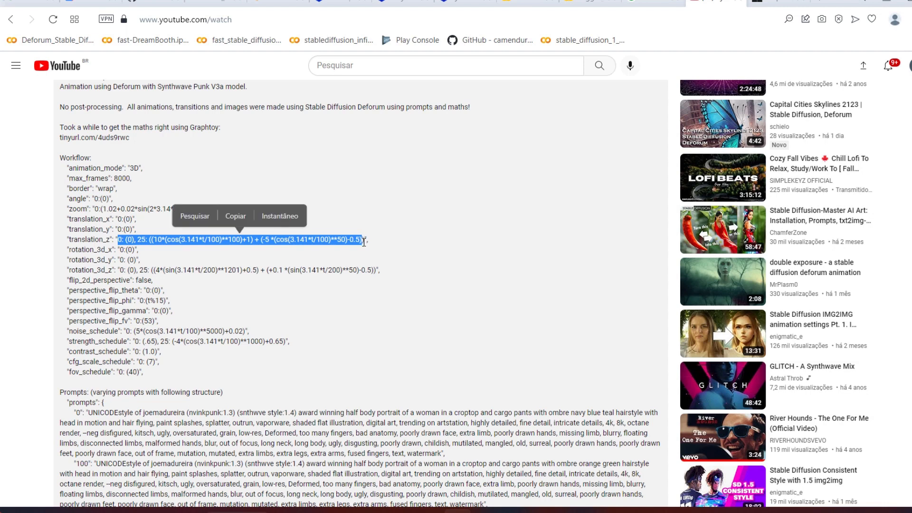
Step: Switch to Graphtoy and examine its example curves, formulas and available math functions
{"action": "left_click", "coordinate": [279, 3]}
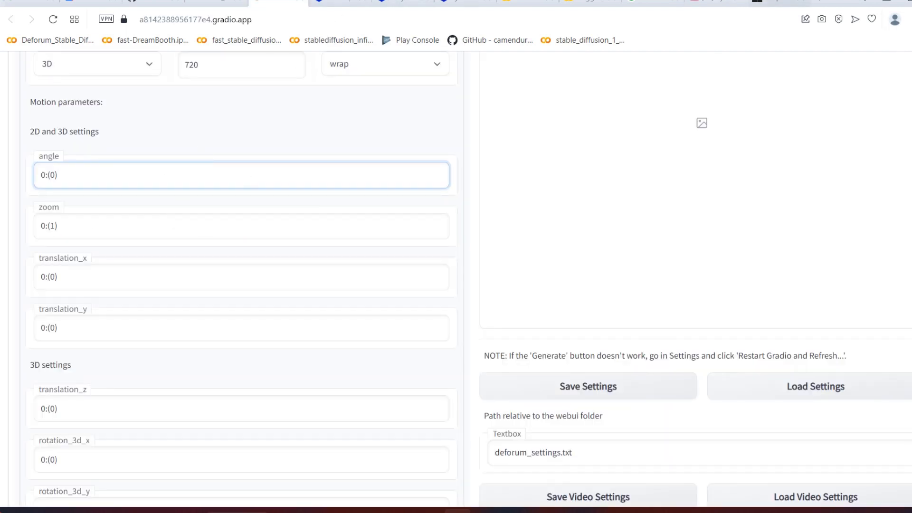
{"action": "left_click", "coordinate": [778, 2]}
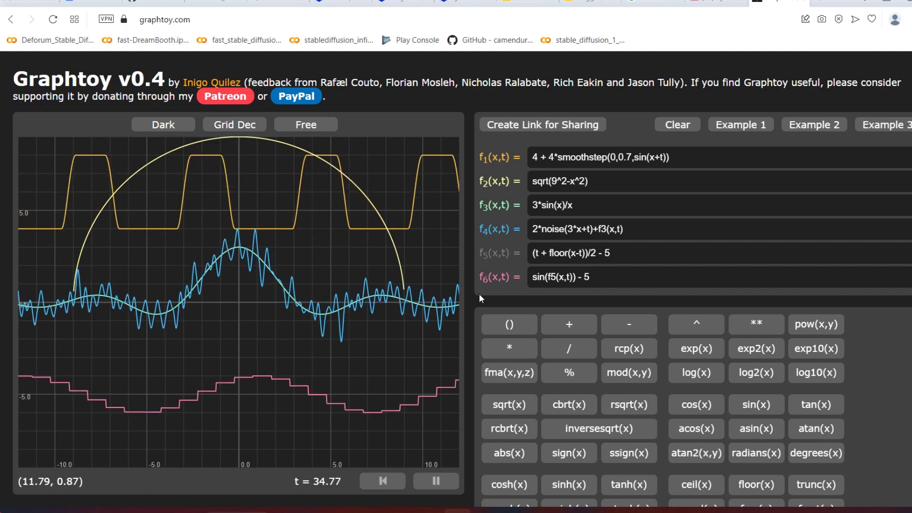
{"action": "scroll", "coordinate": [587, 410], "scroll_direction": "down", "scroll_amount": 9}
{"action": "scroll", "coordinate": [583, 396], "scroll_direction": "up", "scroll_amount": 9}
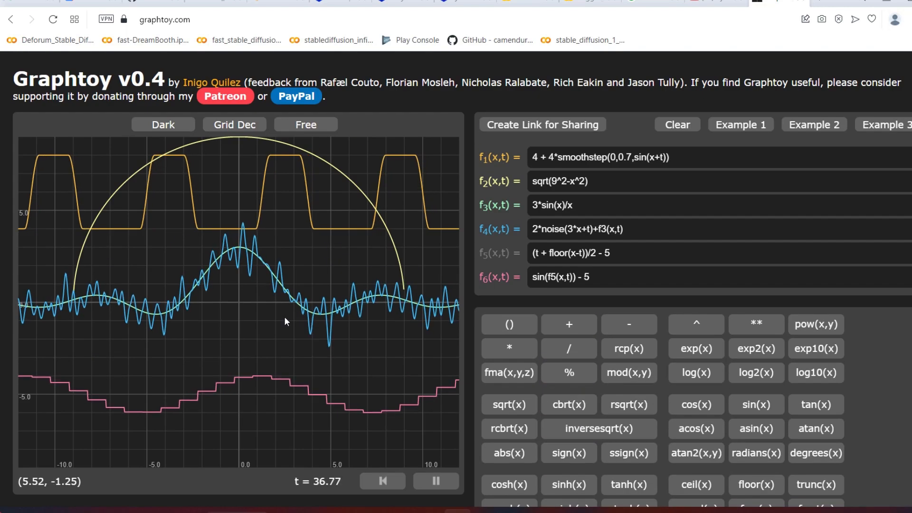
{"action": "scroll", "coordinate": [472, 398], "scroll_direction": "down", "scroll_amount": 4}
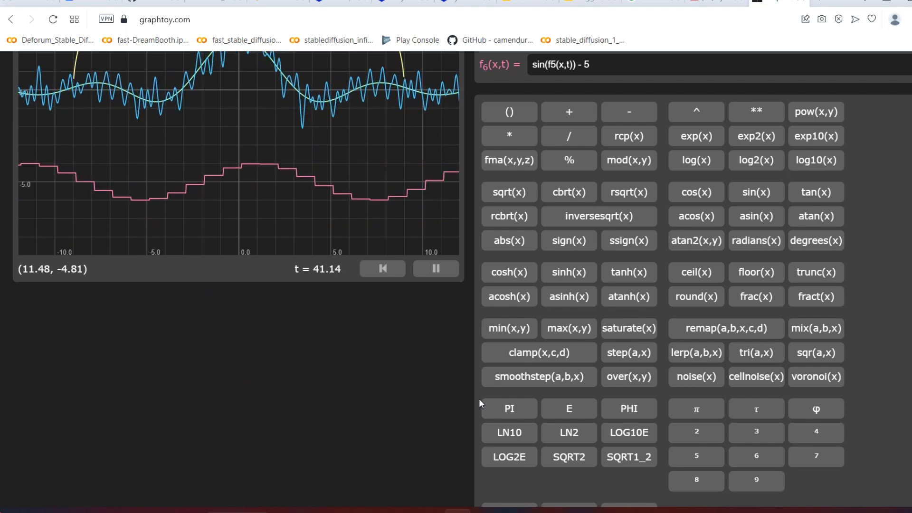
{"action": "scroll", "coordinate": [479, 399], "scroll_direction": "up", "scroll_amount": 4}
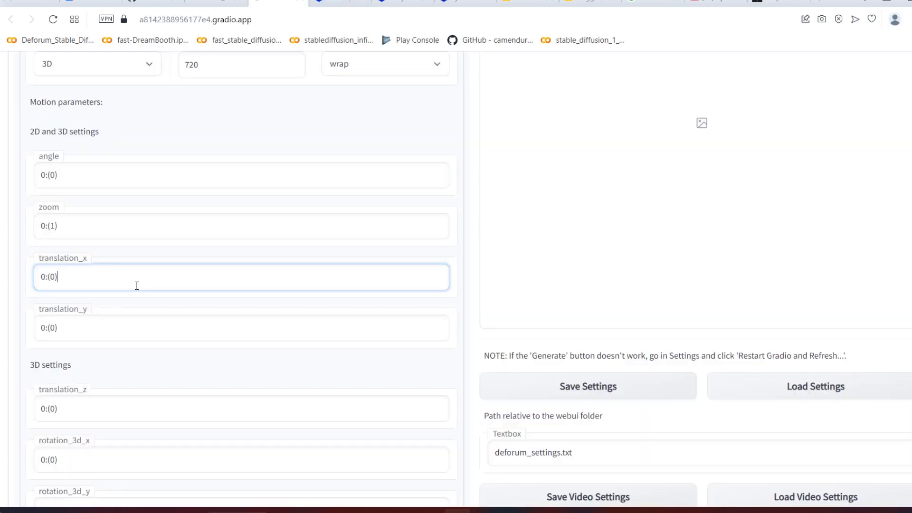
Step: Return to Deforum's motion parameters and set translation_z to 0:(0), 100:(2), 300:(4)
{"action": "left_click", "coordinate": [104, 410]}
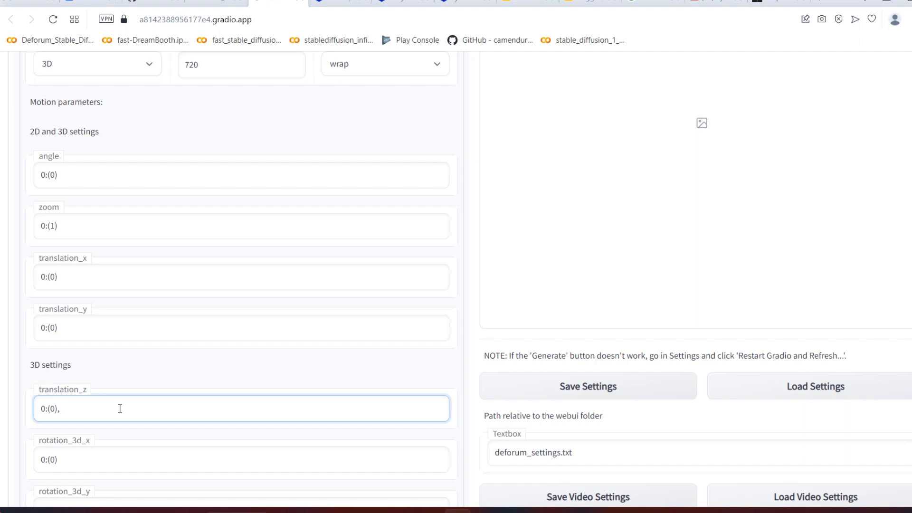
{"action": "type", "text": "100"}
{"action": "type", "text": ":("}
{"action": "type", "text": ")/"}
{"action": "type", "text": "2)"}
{"action": "type", "text": ","}
{"action": "type", "text": " 300"}
{"action": "type", "text": ":"}
{"action": "type", "text": "("}
{"action": "type", "text": "4"}
{"action": "scroll", "coordinate": [98, 410], "scroll_direction": "down", "scroll_amount": 4}
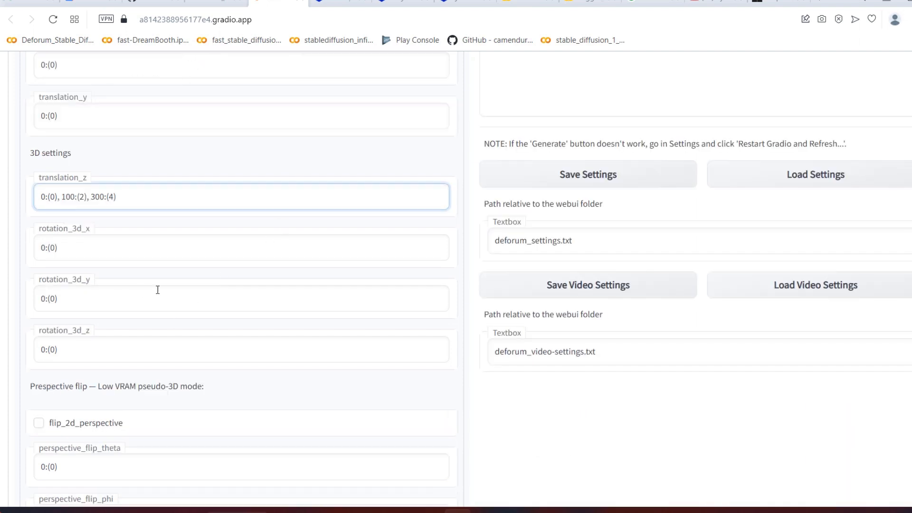
{"action": "left_click", "coordinate": [86, 122]}
{"action": "scroll", "coordinate": [118, 145], "scroll_direction": "up", "scroll_amount": 4}
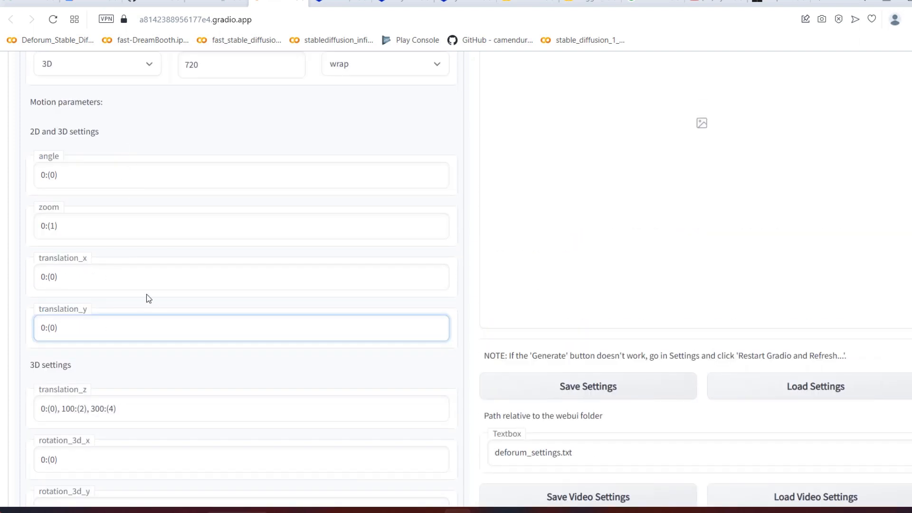
Step: Set translation_x to 0:(2), 250:(0), 430:(-3) in the 2D and 3D motion settings
{"action": "left_click", "coordinate": [164, 278]}
{"action": "key", "text": "Left"}
{"action": "key", "text": "BackSpace"}
{"action": "type", "text": "2)"}
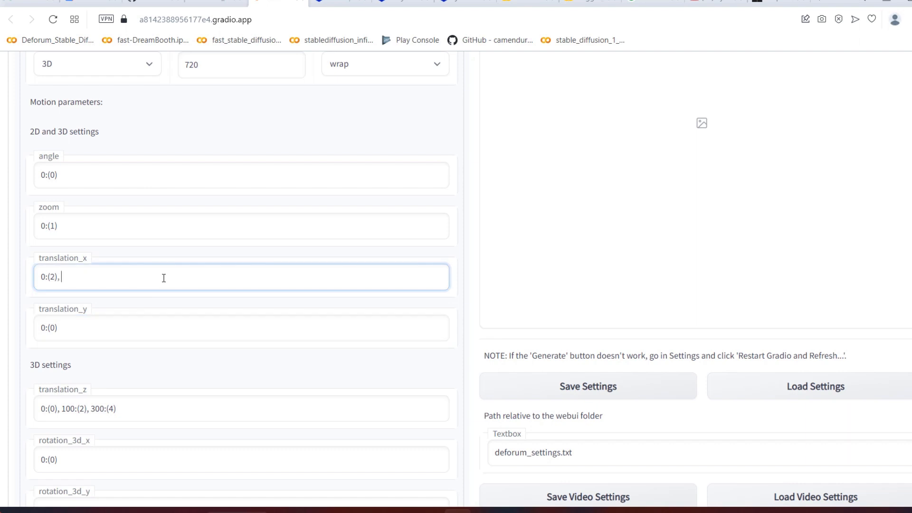
{"action": "type", "text": ", 250:(0), 430:(3"}
{"action": "key", "text": "BackSpace"}
{"action": "type", "text": "-3"}
{"action": "left_click", "coordinate": [246, 370]}
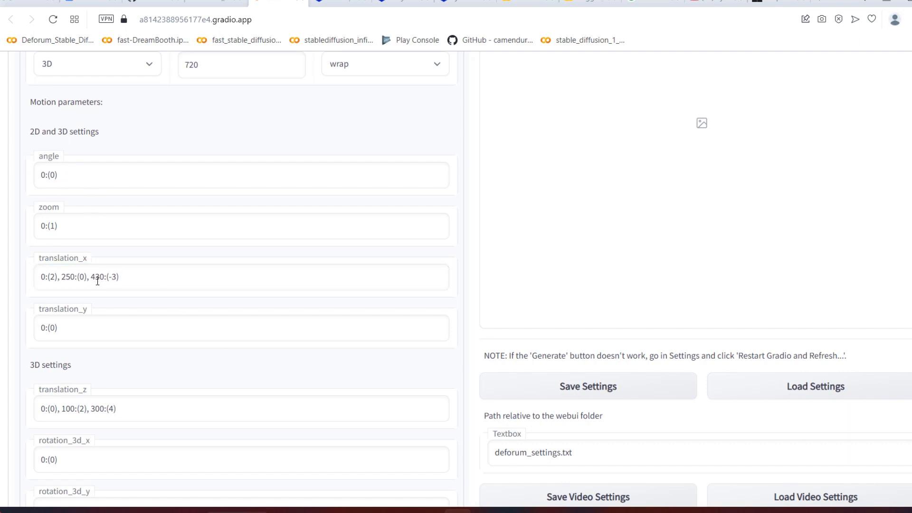
Step: Set strength_schedule in the generation settings to 0: (0.25), matching the strength_schedule0.25 example output folder
{"action": "scroll", "coordinate": [171, 295], "scroll_direction": "down", "scroll_amount": 5}
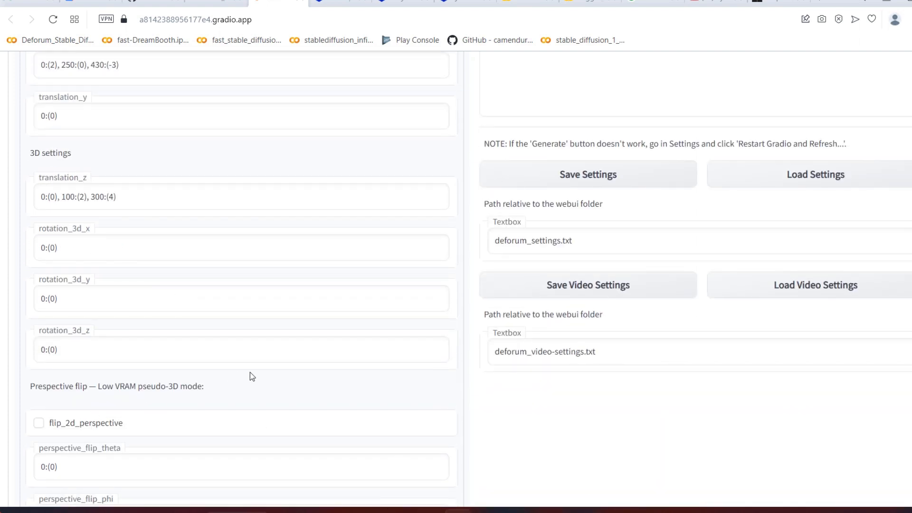
{"action": "scroll", "coordinate": [250, 374], "scroll_direction": "down", "scroll_amount": 5}
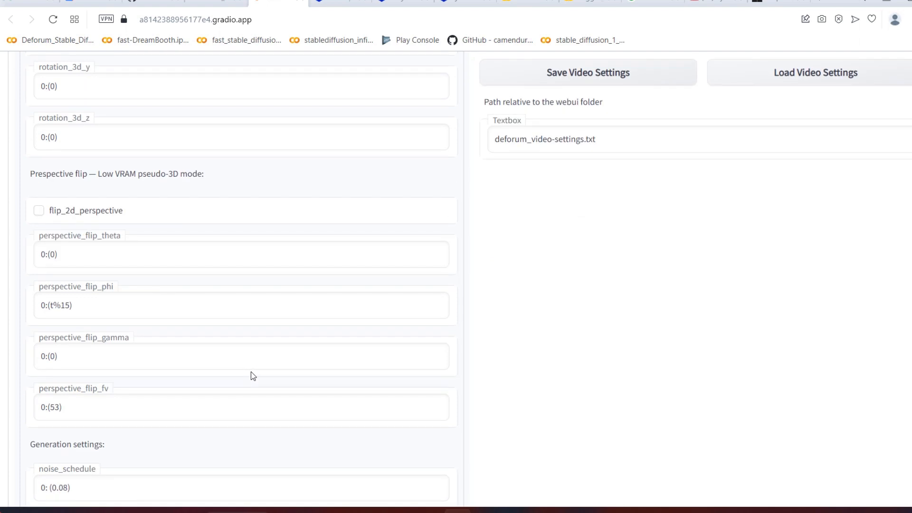
{"action": "scroll", "coordinate": [280, 352], "scroll_direction": "up", "scroll_amount": 5}
{"action": "scroll", "coordinate": [399, 328], "scroll_direction": "down", "scroll_amount": 12}
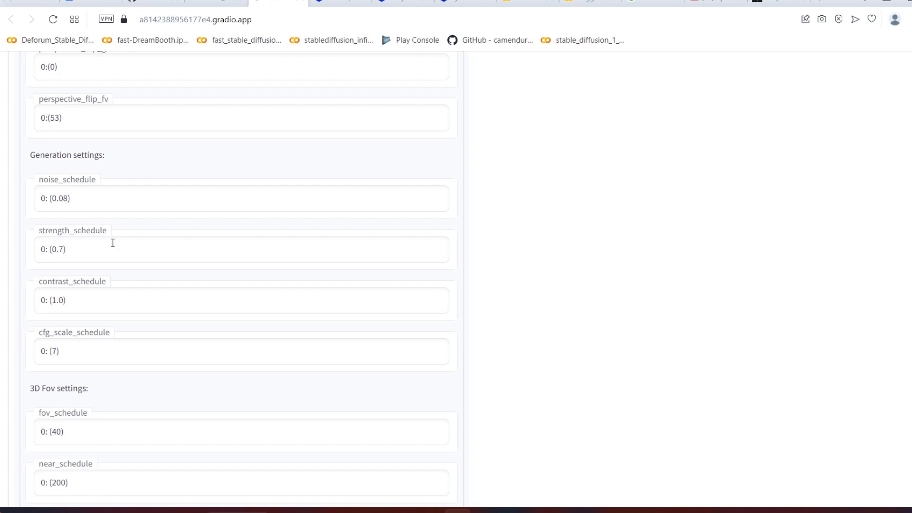
{"action": "left_click", "coordinate": [63, 248]}
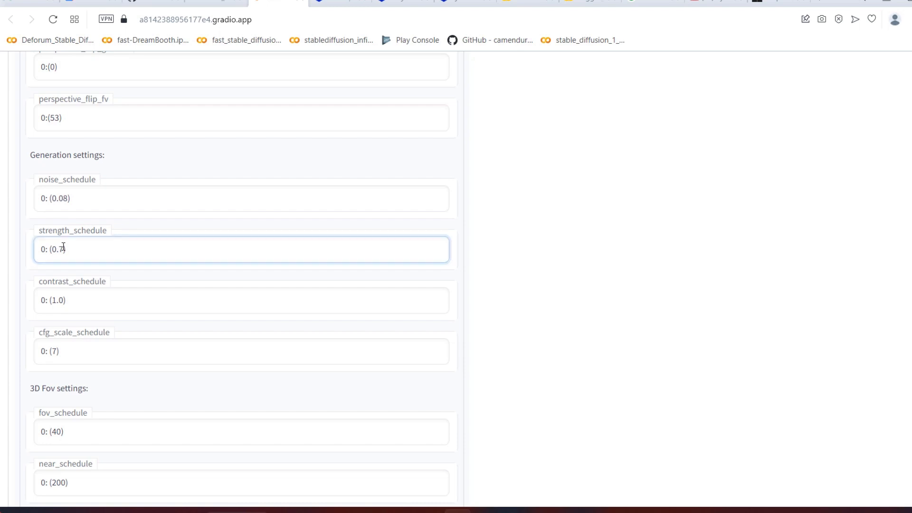
{"action": "key", "text": "BackSpace"}
{"action": "type", "text": "6"}
{"action": "left_click", "coordinate": [183, 281]}
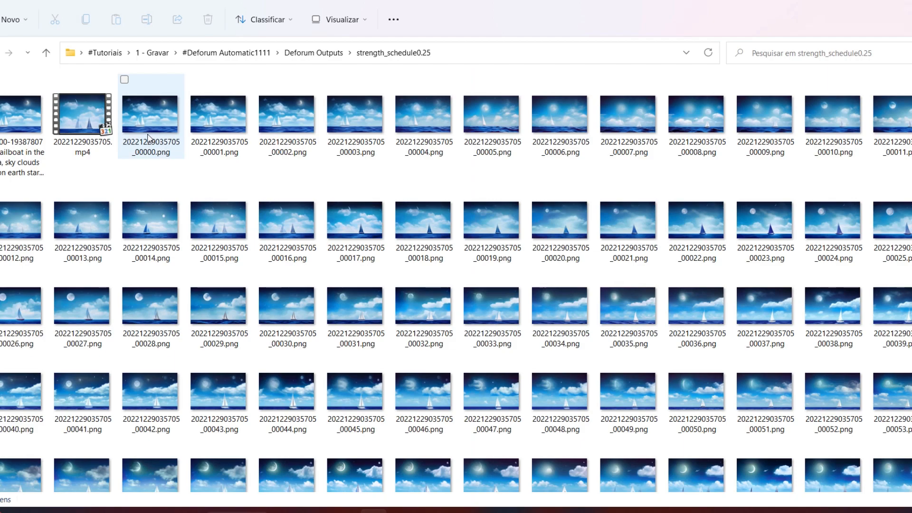
{"action": "key", "text": "alt+Tab"}
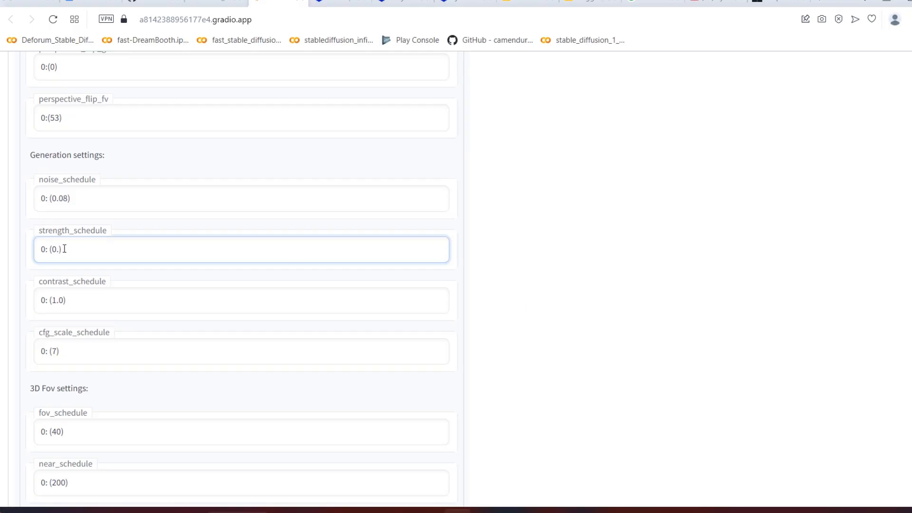
{"action": "type", "text": "25"}
{"action": "left_click", "coordinate": [565, 270]}
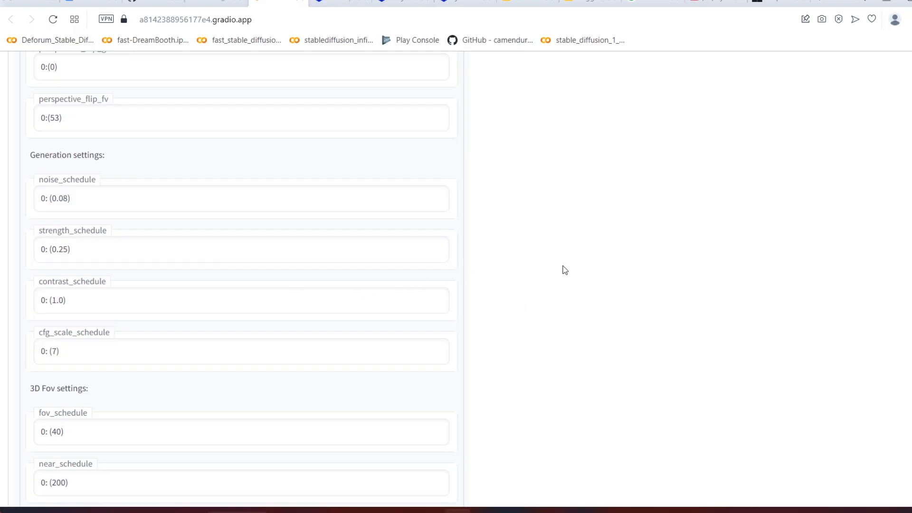
Step: Play the rendered animations from the strength_schedule0.25 and strength_schedule0.5 output folders in the media player
{"action": "key", "text": "alt+Tab"}
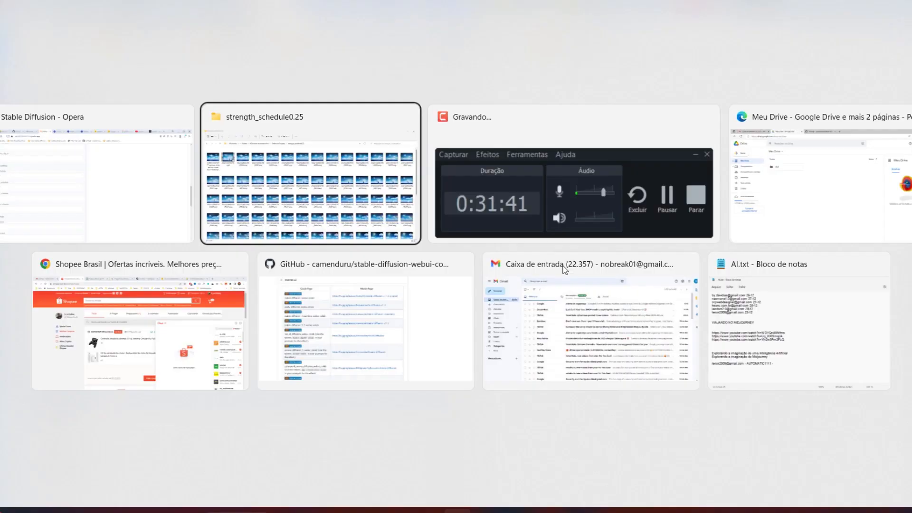
{"action": "key", "text": "Return"}
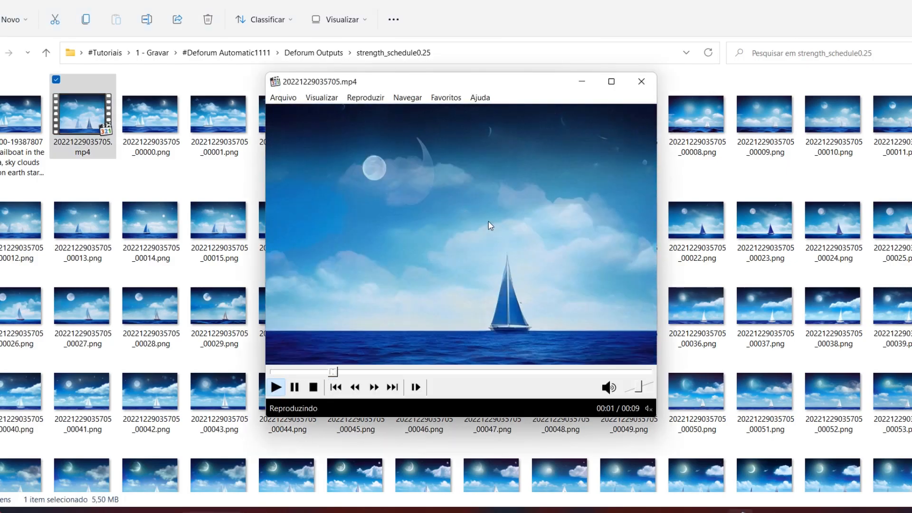
{"action": "left_click", "coordinate": [613, 84]}
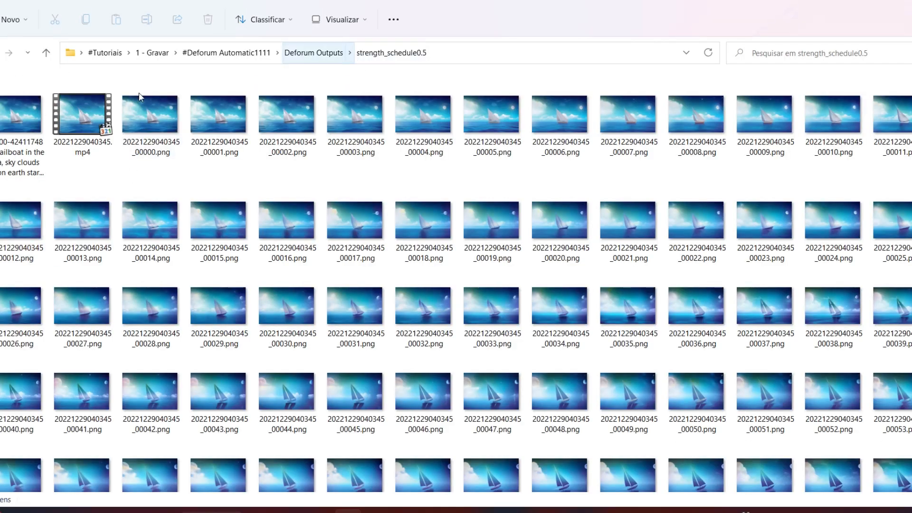
{"action": "double_click", "coordinate": [82, 129]}
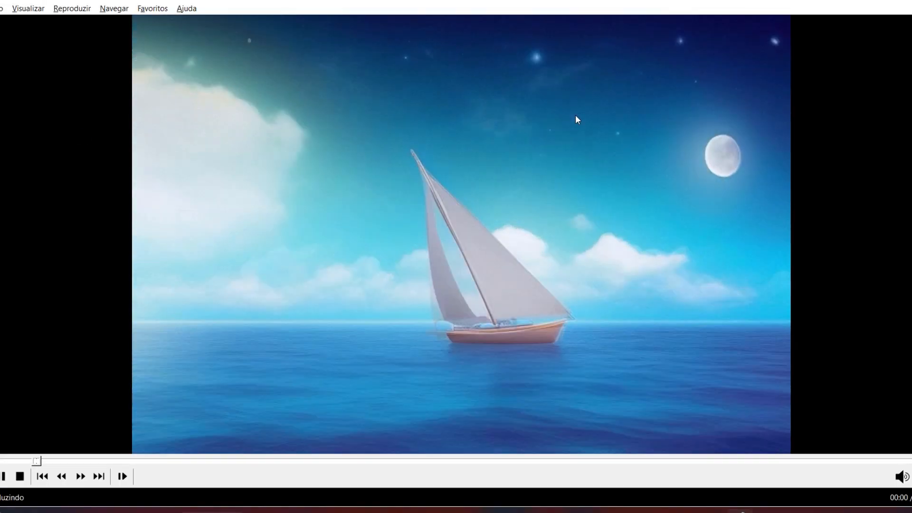
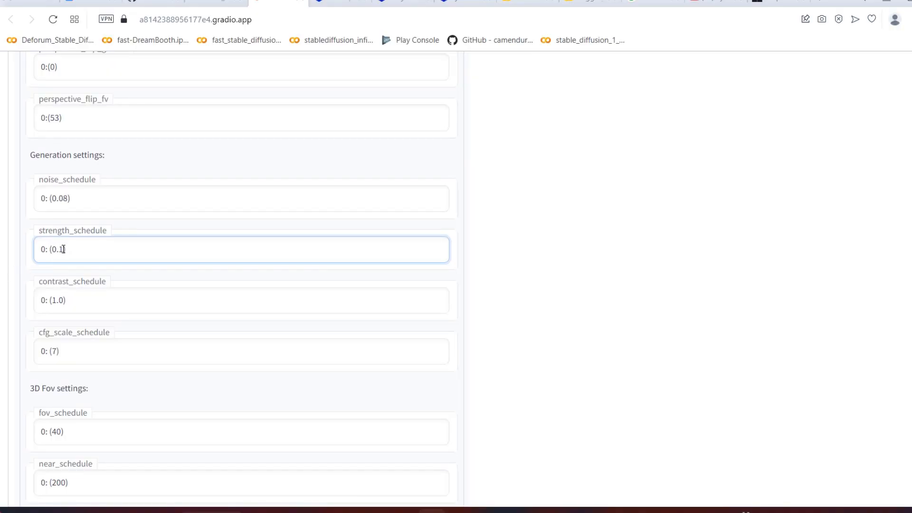
Step: Set strength_schedule in Deforum's generation settings to 0: (0.75)
{"action": "key", "text": "BackSpace"}
{"action": "type", "text": "75"}
{"action": "left_click", "coordinate": [478, 243]}
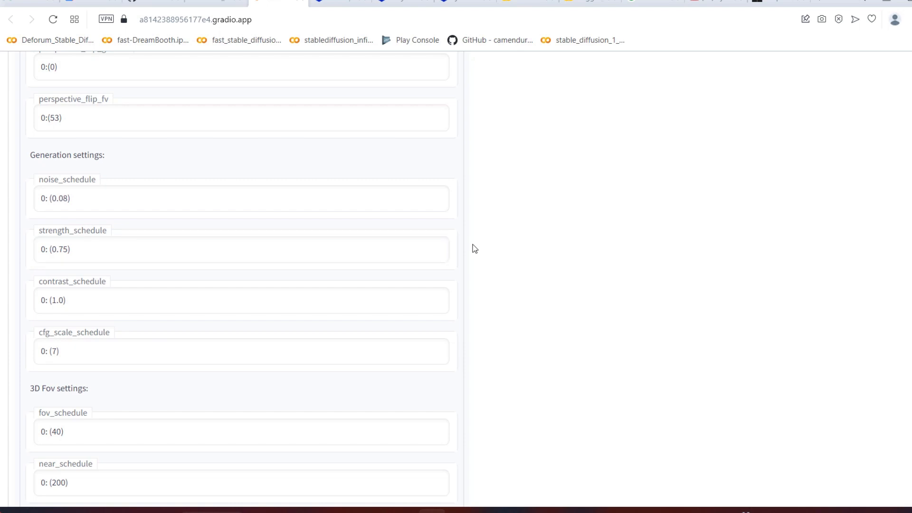
Step: Set max_frames to 600 in Deforum's animation settings
{"action": "scroll", "coordinate": [475, 249], "scroll_direction": "down", "scroll_amount": 15}
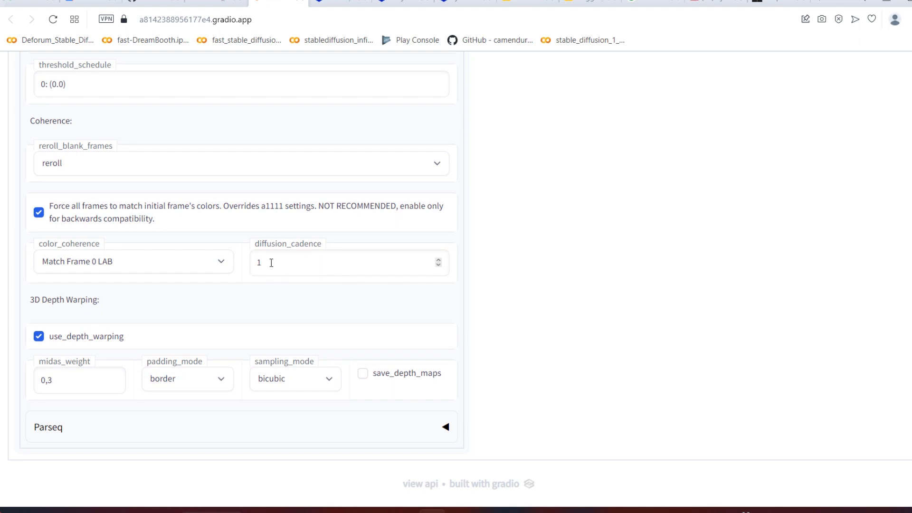
{"action": "scroll", "coordinate": [306, 251], "scroll_direction": "up", "scroll_amount": 20}
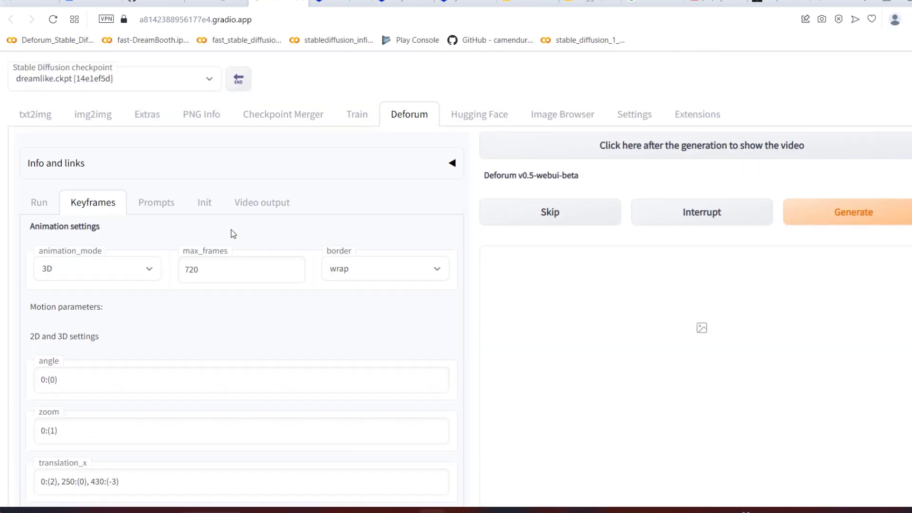
{"action": "double_click", "coordinate": [218, 264]}
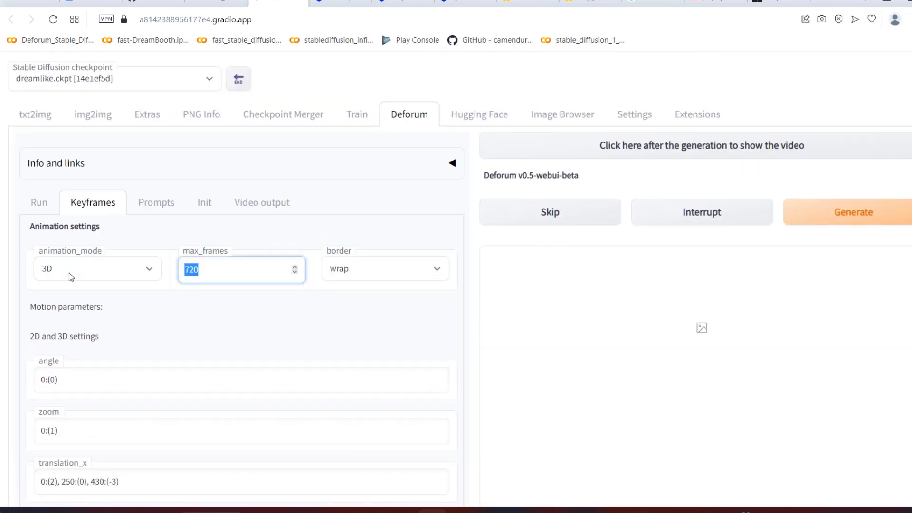
{"action": "type", "text": "600"}
{"action": "left_click", "coordinate": [504, 321]}
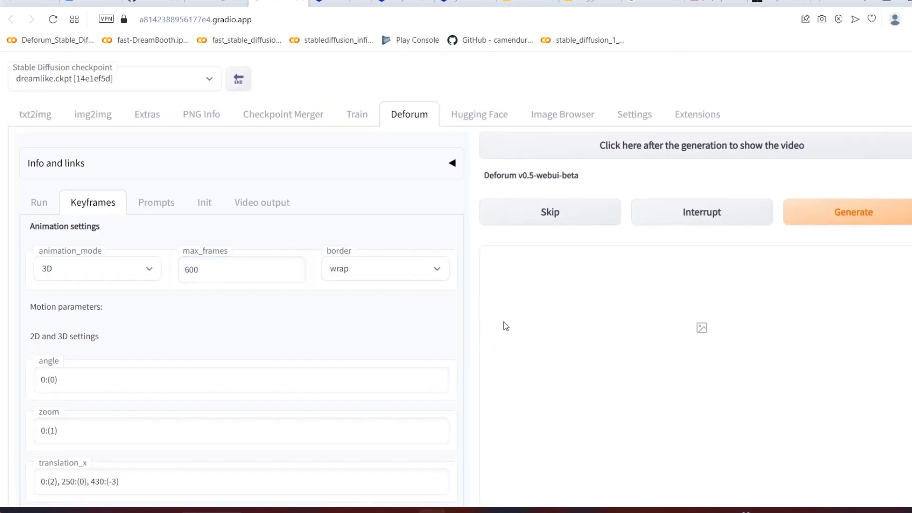
Step: Raise diffusion_cadence in the Coherence settings to 3
{"action": "scroll", "coordinate": [504, 321], "scroll_direction": "down", "scroll_amount": 15}
{"action": "scroll", "coordinate": [230, 272], "scroll_direction": "down", "scroll_amount": 4}
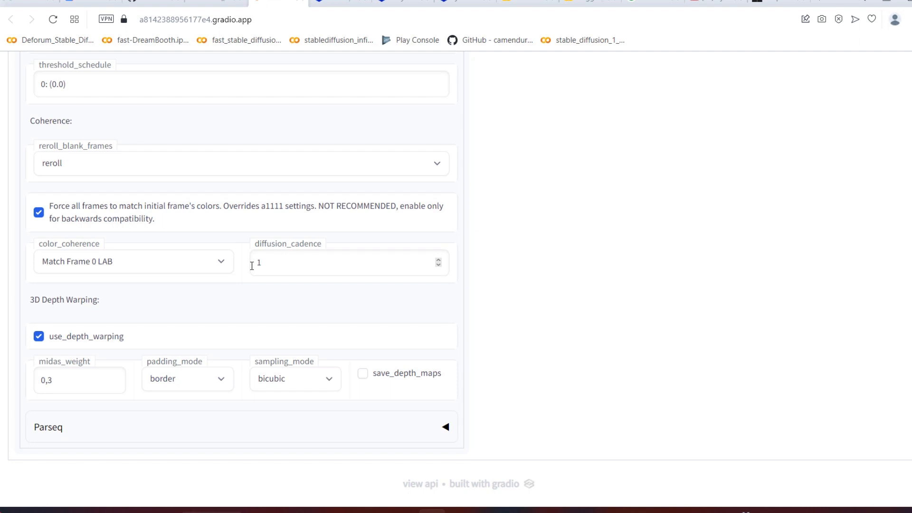
{"action": "left_click", "coordinate": [438, 259]}
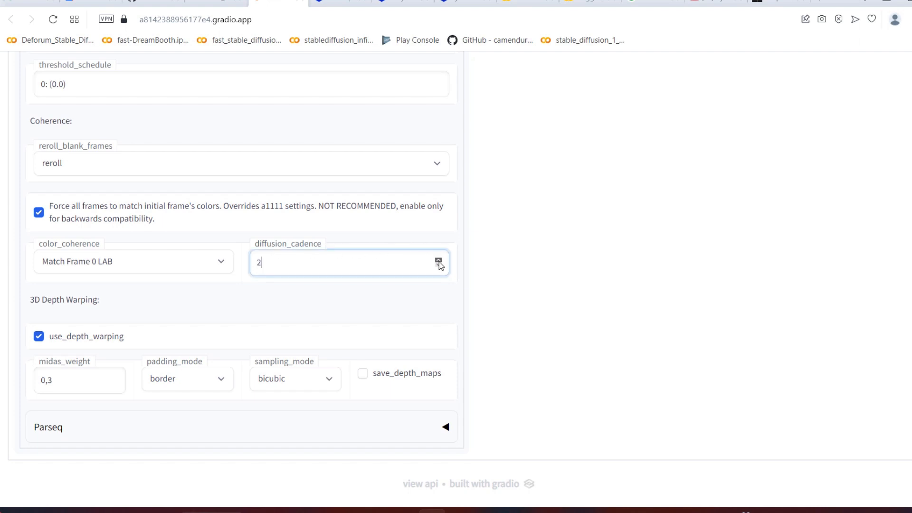
{"action": "left_click", "coordinate": [338, 313]}
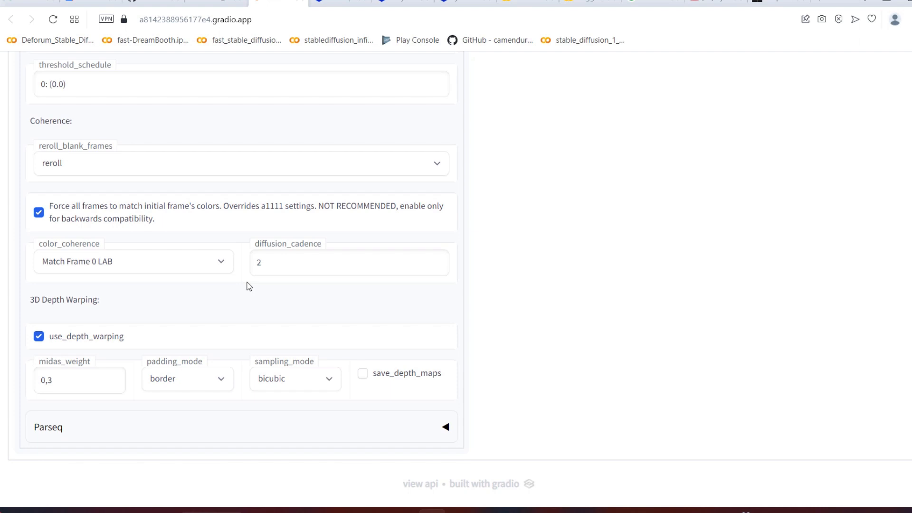
{"action": "left_click", "coordinate": [438, 261]}
Step: Lower the diffusion_cadence value in the Coherence settings after reviewing the animation settings
{"action": "scroll", "coordinate": [456, 209], "scroll_direction": "up", "scroll_amount": 10}
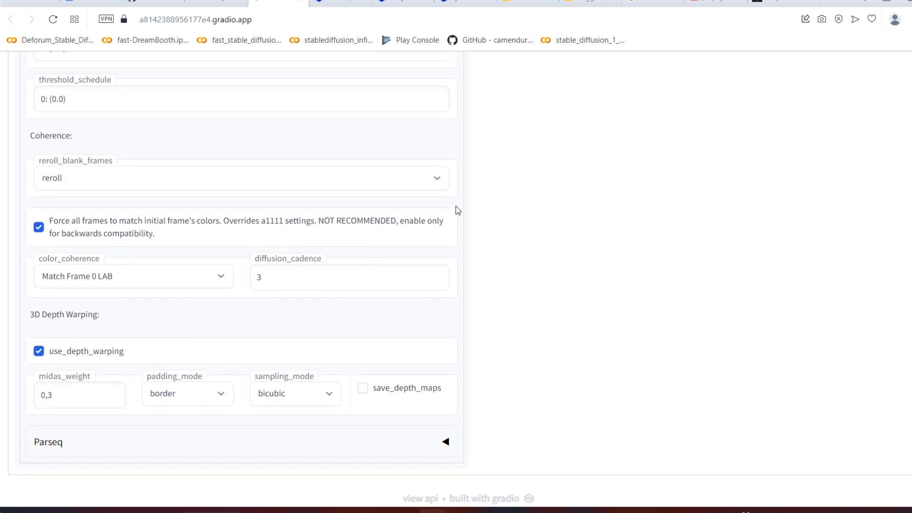
{"action": "scroll", "coordinate": [460, 223], "scroll_direction": "up", "scroll_amount": 8}
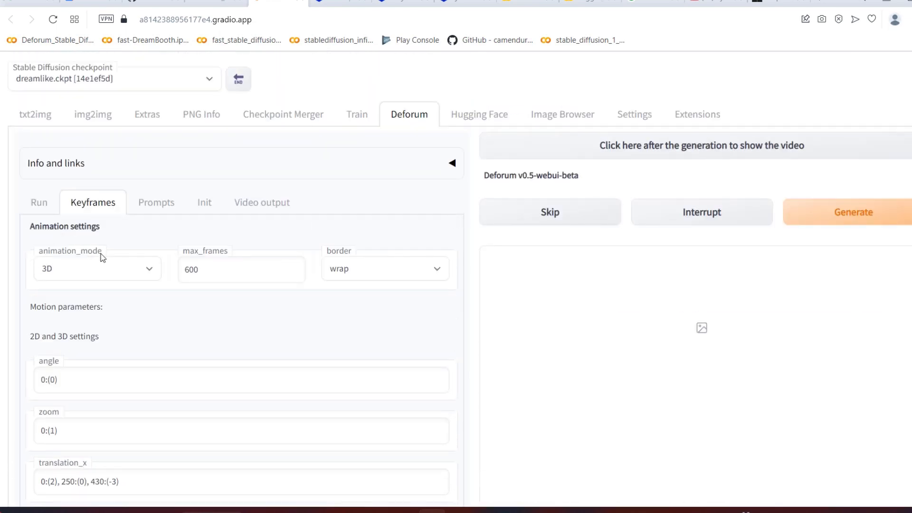
{"action": "scroll", "coordinate": [309, 316], "scroll_direction": "down", "scroll_amount": 18}
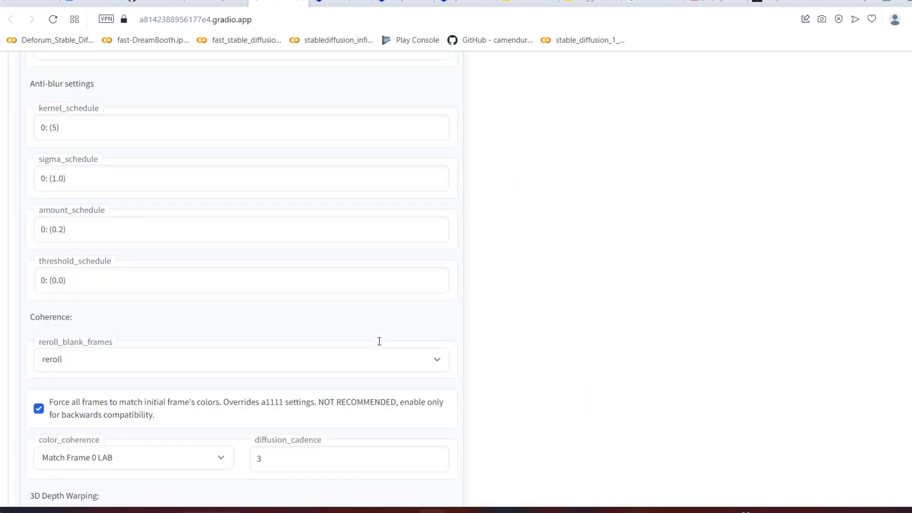
{"action": "scroll", "coordinate": [387, 297], "scroll_direction": "up", "scroll_amount": 4}
{"action": "scroll", "coordinate": [387, 300], "scroll_direction": "down", "scroll_amount": 4}
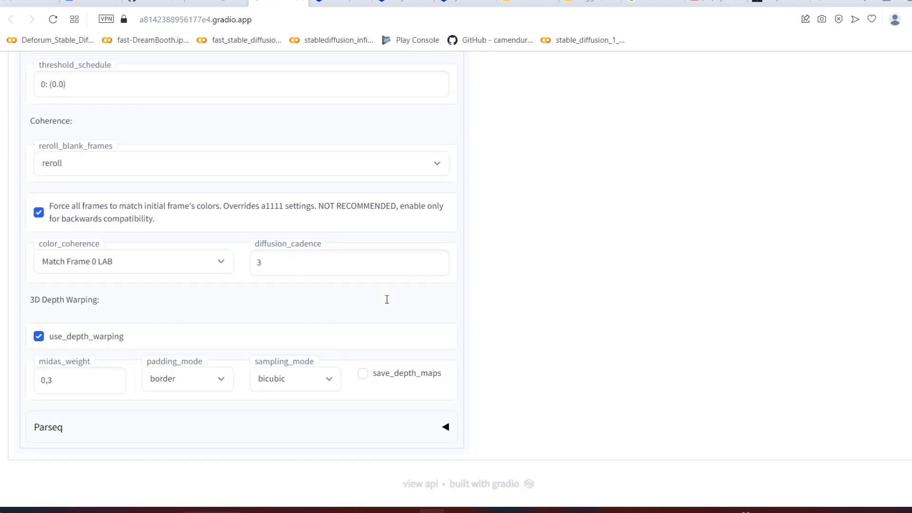
{"action": "left_click", "coordinate": [438, 265]}
{"action": "left_click", "coordinate": [190, 329]}
Step: Set max_frames in the animation settings back to 720
{"action": "scroll", "coordinate": [438, 250], "scroll_direction": "up", "scroll_amount": 15}
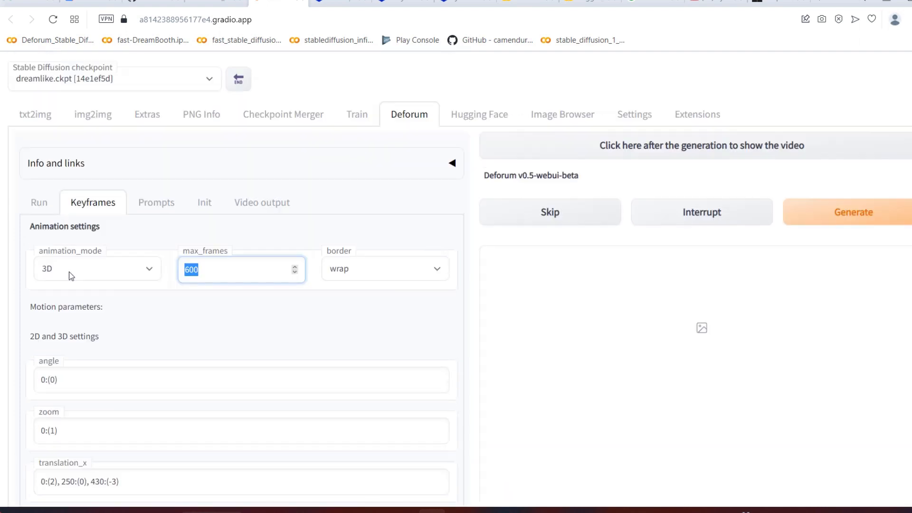
{"action": "type", "text": "720"}
{"action": "left_click", "coordinate": [305, 329]}
Step: Look at Deforum's animation prompts and copy the txt2img prompt "dreamlikeart, a sailboat in the sea"
{"action": "left_click", "coordinate": [156, 202]}
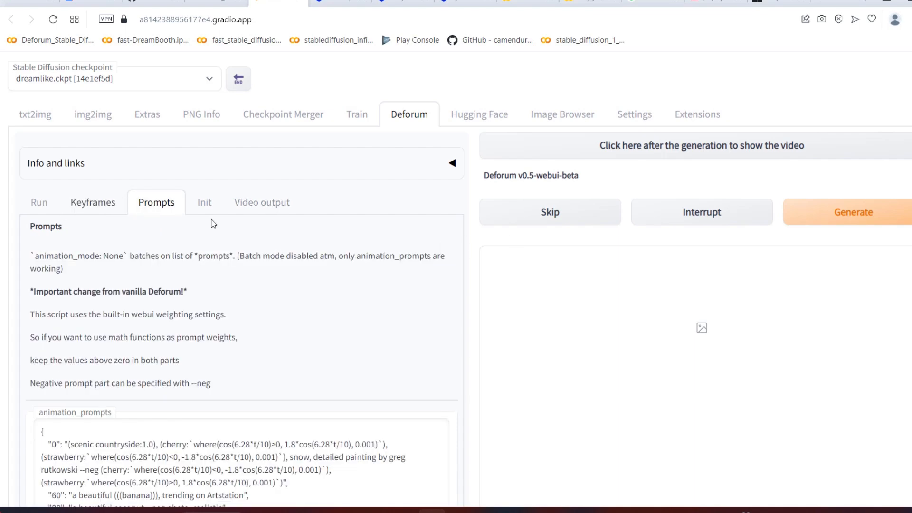
{"action": "scroll", "coordinate": [272, 246], "scroll_direction": "down", "scroll_amount": 5}
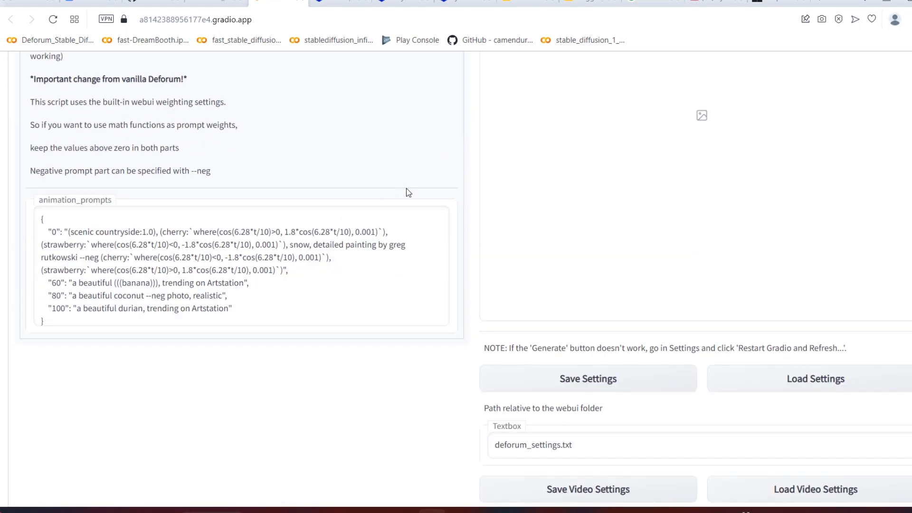
{"action": "scroll", "coordinate": [388, 160], "scroll_direction": "up", "scroll_amount": 5}
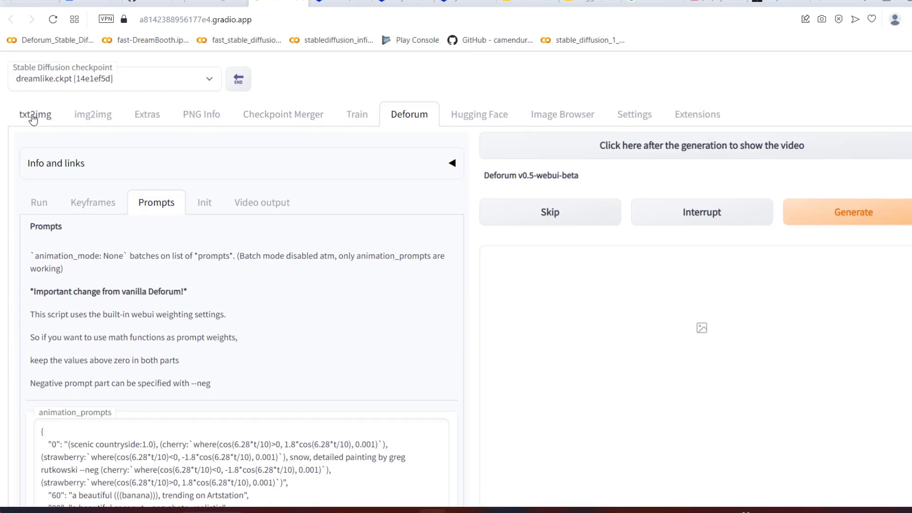
{"action": "left_click", "coordinate": [34, 117]}
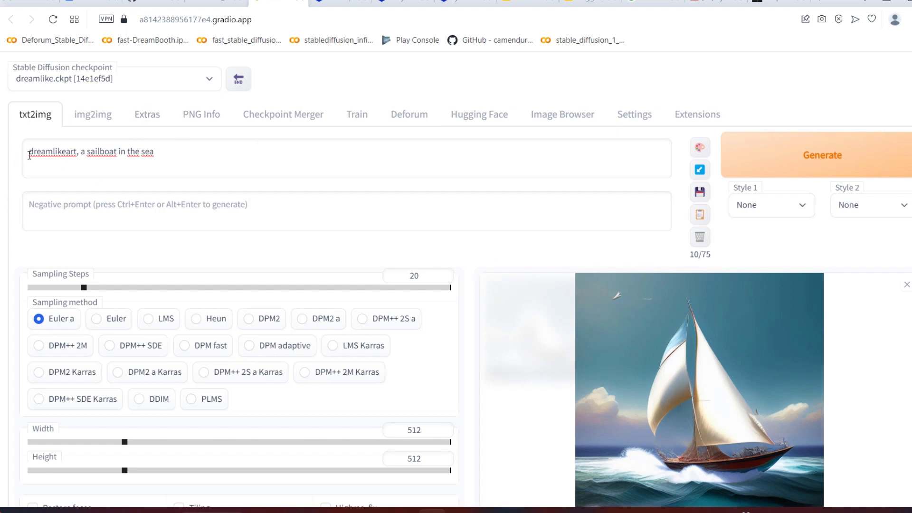
{"action": "left_click_drag", "start_coordinate": [29, 155], "coordinate": [178, 159]}
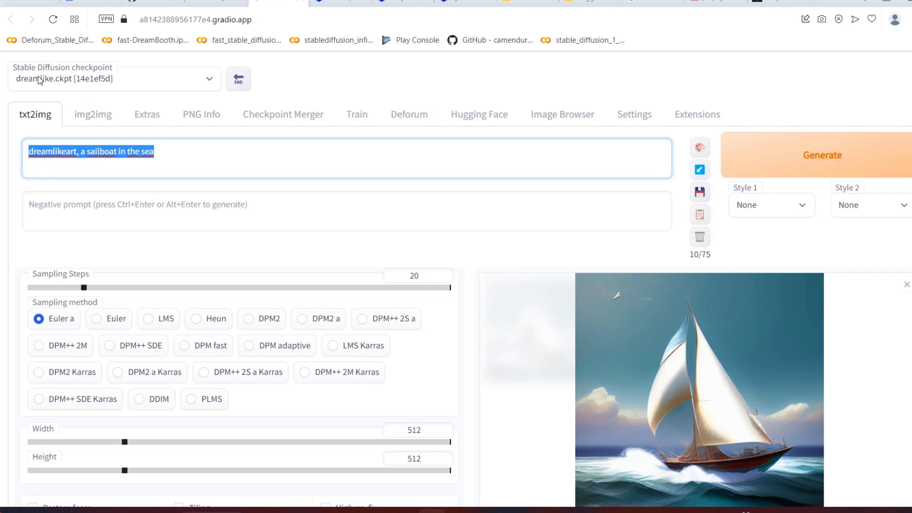
{"action": "right_click", "coordinate": [124, 151]}
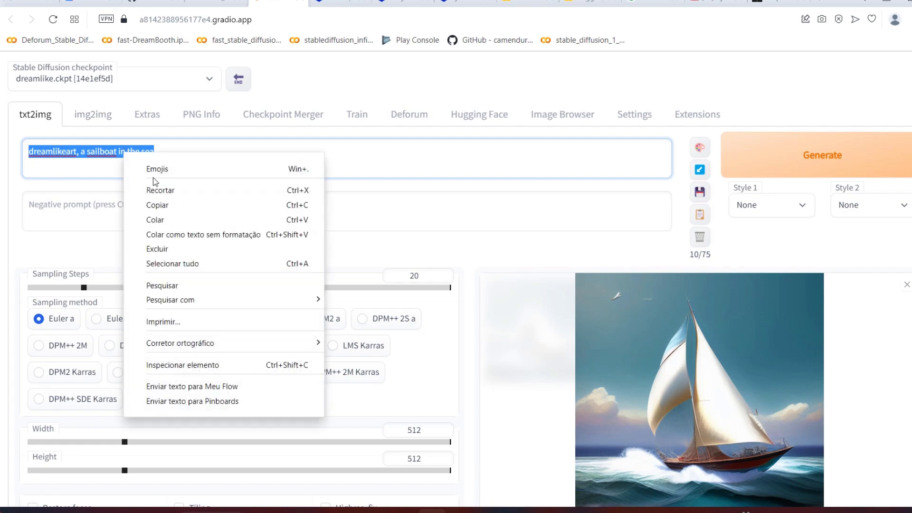
{"action": "left_click", "coordinate": [159, 204]}
Step: Replace the frame 0 text in Deforum's animation_prompts with the copied "dreamlikeart, a sailboat in the sea"
{"action": "left_click", "coordinate": [408, 115]}
{"action": "scroll", "coordinate": [215, 293], "scroll_direction": "down", "scroll_amount": 4}
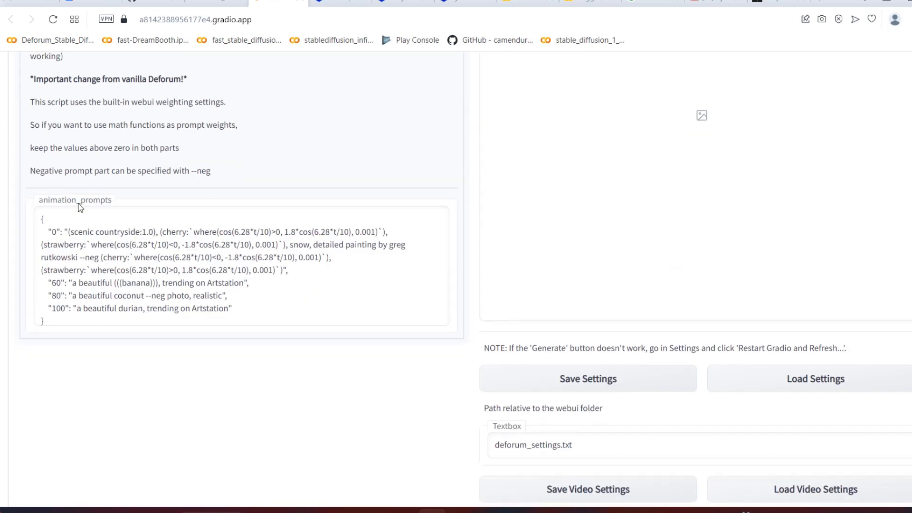
{"action": "left_click_drag", "start_coordinate": [69, 232], "coordinate": [286, 269]}
{"action": "key", "text": "Down"}
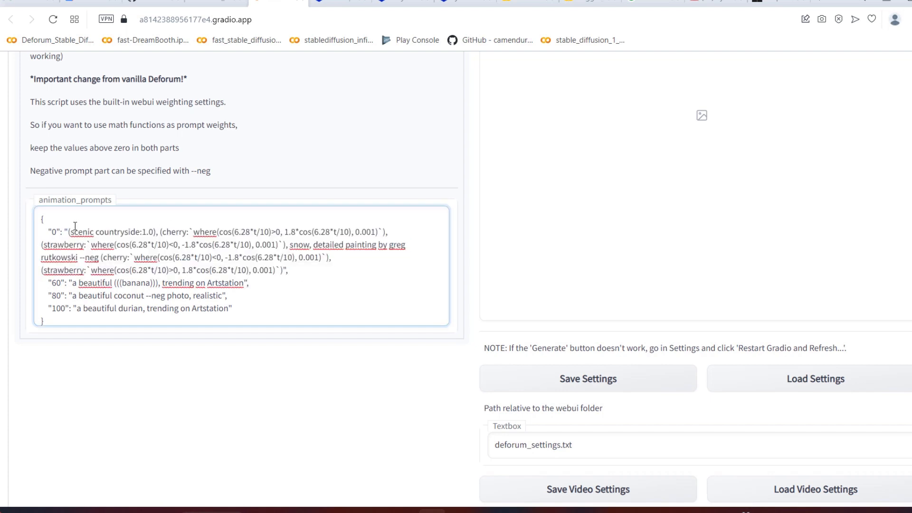
{"action": "left_click_drag", "start_coordinate": [65, 232], "coordinate": [284, 271]}
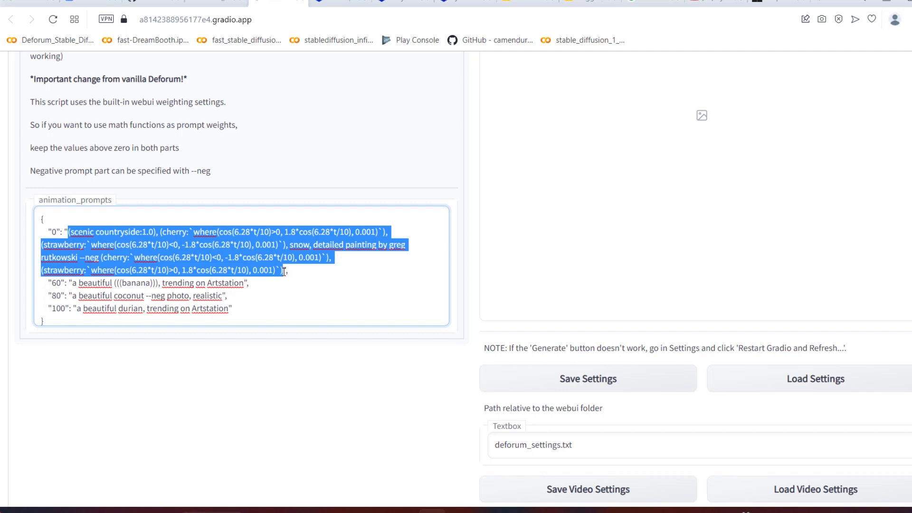
{"action": "key", "text": "ctrl+v"}
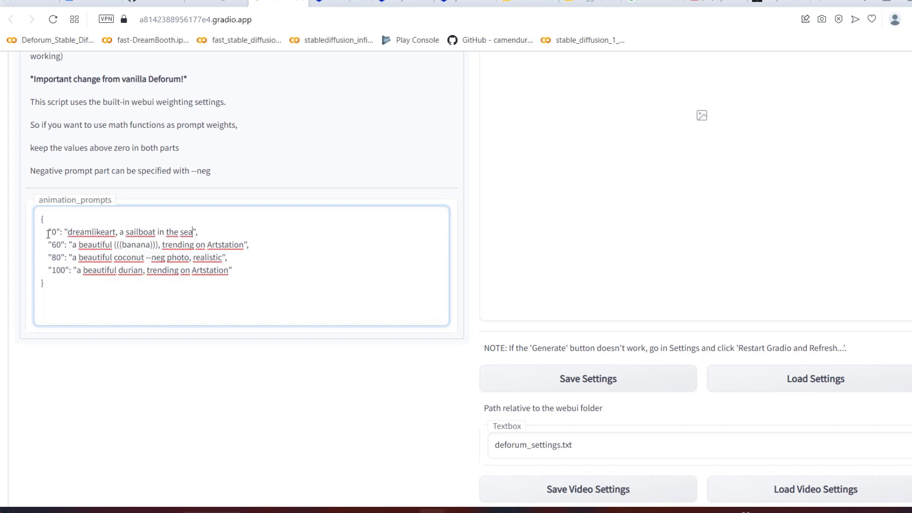
{"action": "left_click_drag", "start_coordinate": [49, 218], "coordinate": [25, 221]}
{"action": "left_click_drag", "start_coordinate": [56, 282], "coordinate": [40, 283]}
{"action": "left_click_drag", "start_coordinate": [50, 219], "coordinate": [20, 221]}
{"action": "left_click_drag", "start_coordinate": [57, 283], "coordinate": [40, 283]}
{"action": "left_click", "coordinate": [46, 219]}
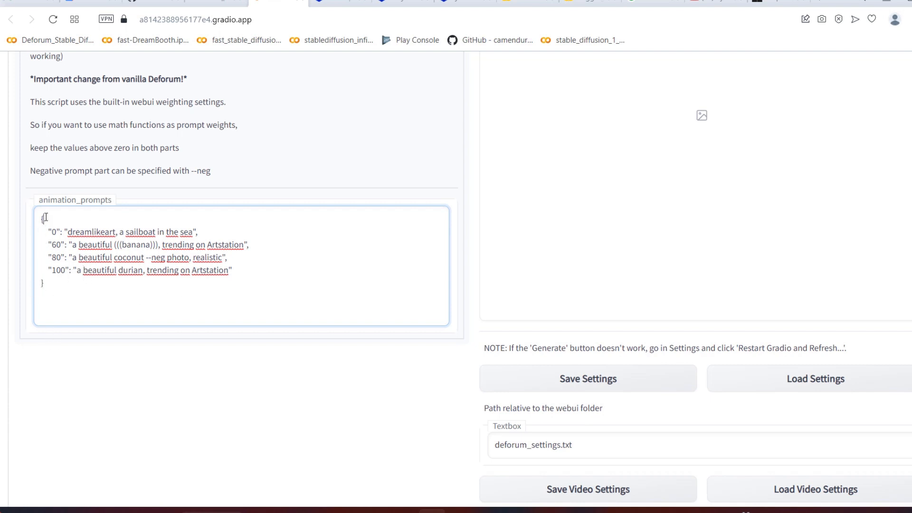
{"action": "left_click", "coordinate": [55, 285]}
{"action": "key", "text": "Return"}
{"action": "key", "text": "Right"}
{"action": "key", "text": "Right"}
Step: Replace the frame 60 banana entry in animation_prompts with "210": "dreamlikeart, a spaceship flying across the galaxy"
{"action": "double_click", "coordinate": [53, 244]}
{"action": "scroll", "coordinate": [104, 235], "scroll_direction": "up", "scroll_amount": 5}
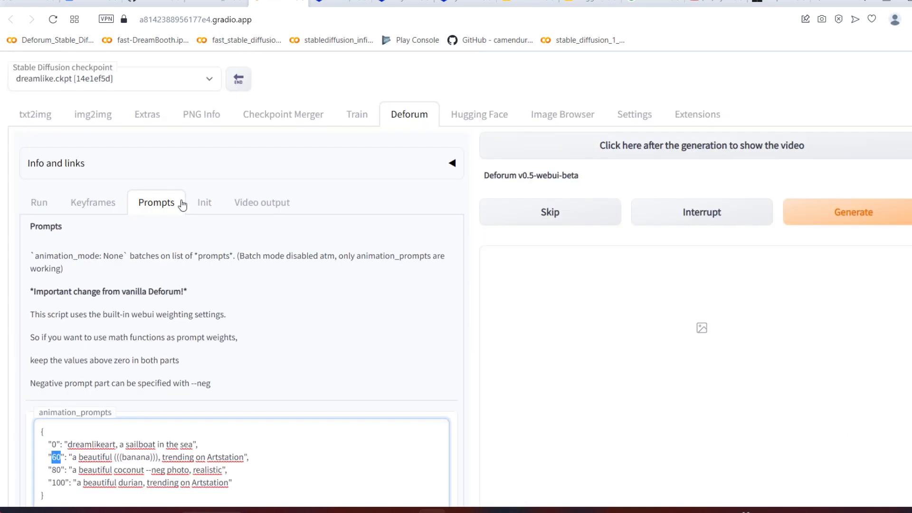
{"action": "left_click", "coordinate": [122, 198]}
{"action": "left_click", "coordinate": [163, 210]}
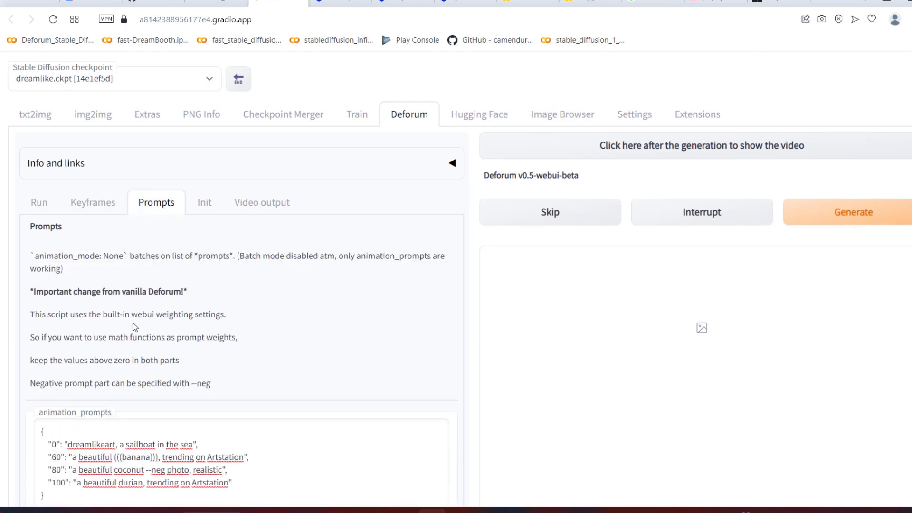
{"action": "scroll", "coordinate": [135, 327], "scroll_direction": "down", "scroll_amount": 5}
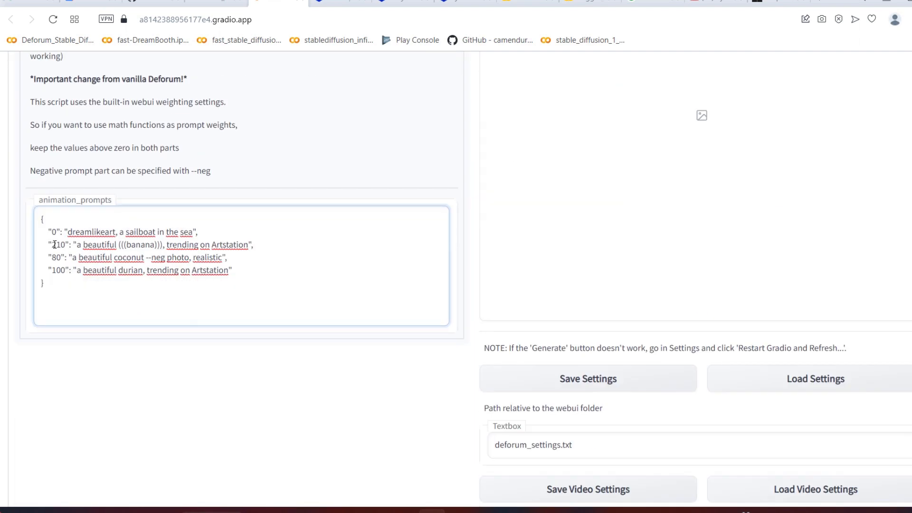
{"action": "left_click_drag", "start_coordinate": [52, 244], "coordinate": [248, 246]}
{"action": "key", "text": "BackSpace"}
{"action": "key", "text": "Delete"}
{"action": "key", "text": "ctrl+v"}
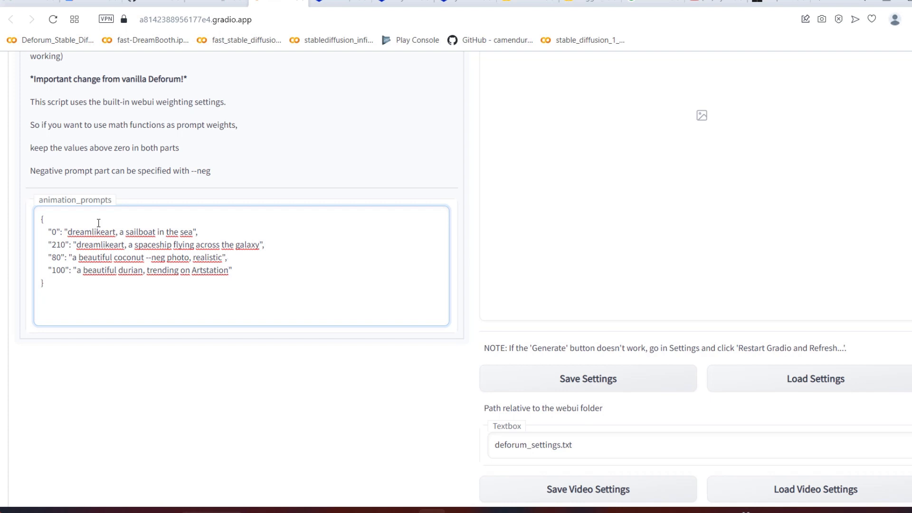
Step: Change the coconut entry in animation_prompts to frame 450 with the text "dreamlikeart, an astronaut on an alien world"
{"action": "double_click", "coordinate": [55, 258]}
{"action": "type", "text": "450"}
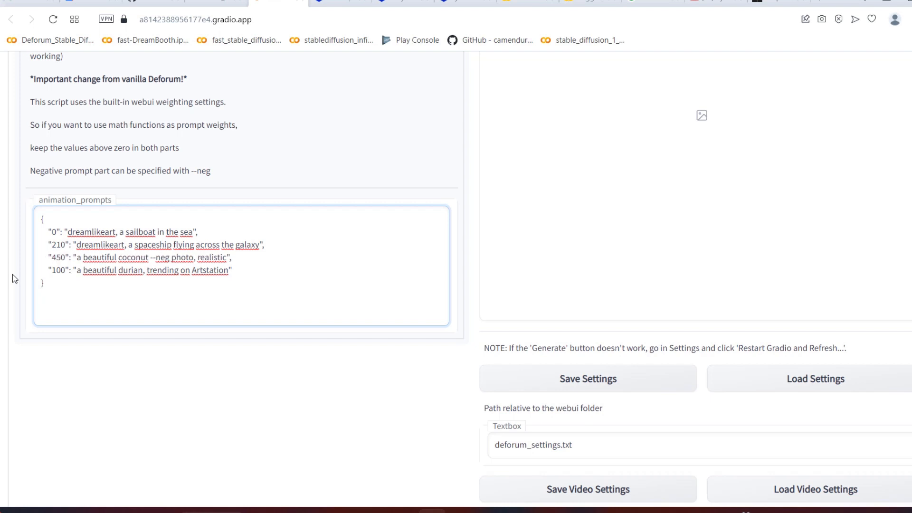
{"action": "left_click_drag", "start_coordinate": [76, 258], "coordinate": [226, 257]}
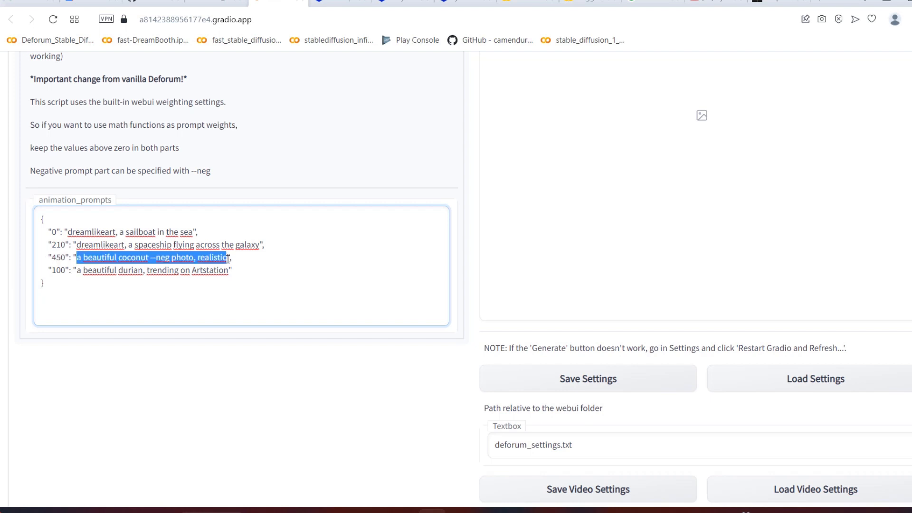
{"action": "type", "text": "dreamlikear"}
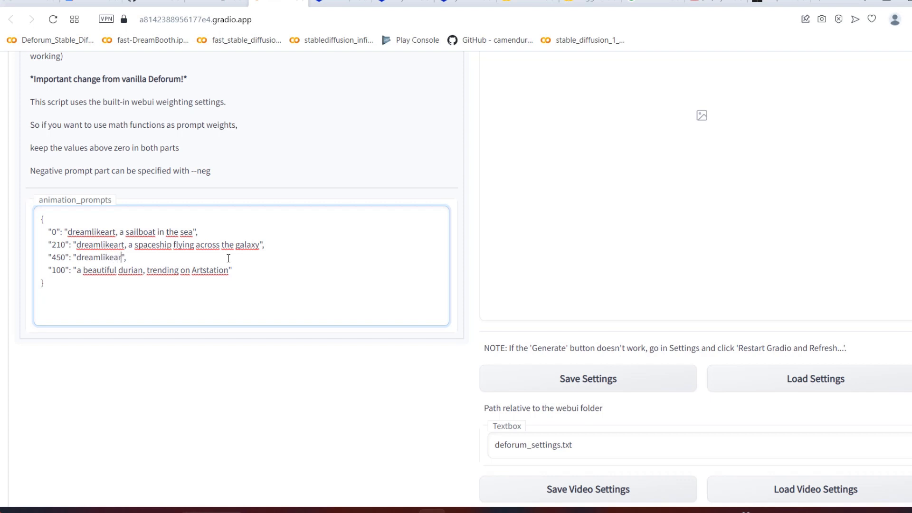
{"action": "type", "text": "t,"}
{"action": "key", "text": "ctrl+v"}
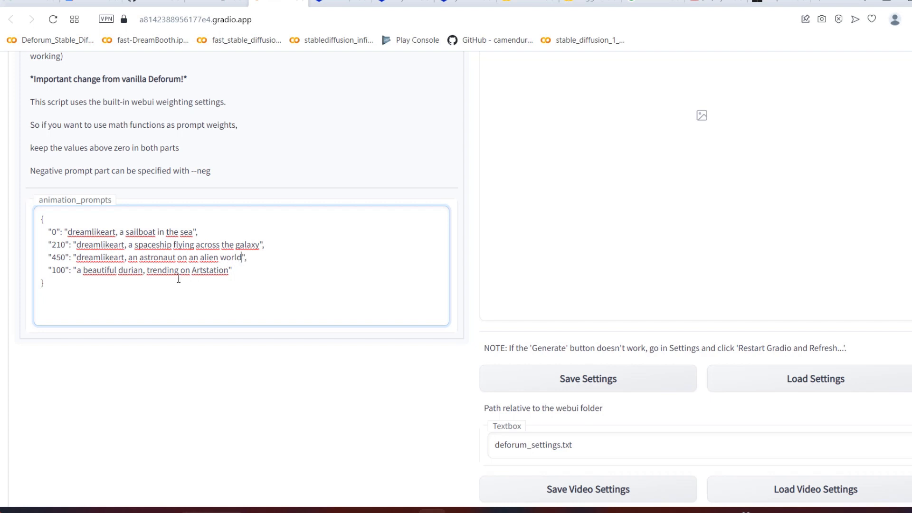
Step: Delete the frame 100 durian entry and the trailing comma after the astronaut prompt
{"action": "left_click_drag", "start_coordinate": [236, 270], "coordinate": [39, 273]}
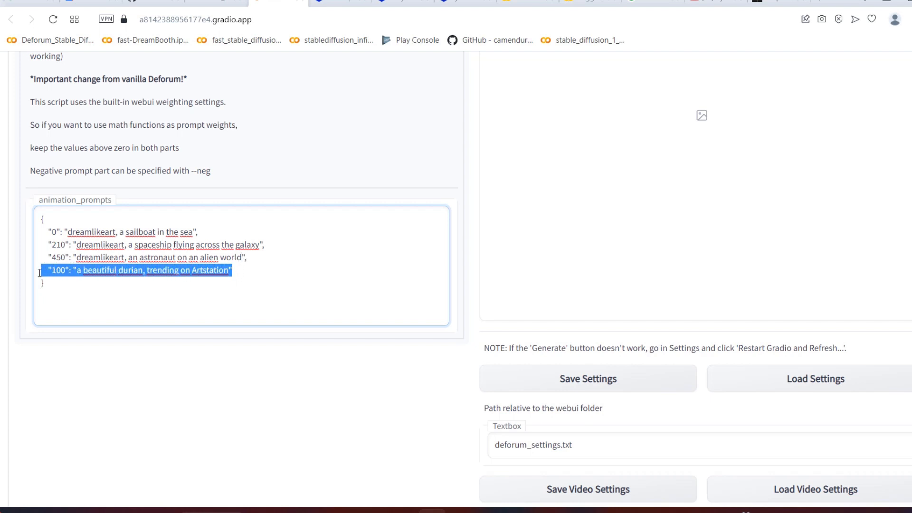
{"action": "key", "text": "BackSpace"}
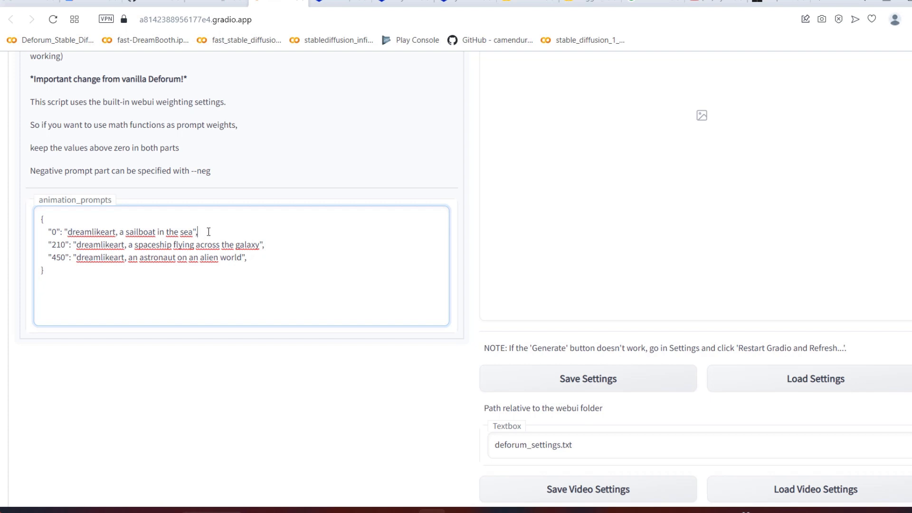
{"action": "left_click", "coordinate": [251, 259]}
Step: Set the spaceship prompt's start frame to 250 and the astronaut prompt's start frame to 500
{"action": "left_click", "coordinate": [57, 262]}
{"action": "key", "text": "BackSpace"}
{"action": "type", "text": "5"}
Step: Open Deforum's Init settings
{"action": "scroll", "coordinate": [153, 392], "scroll_direction": "up", "scroll_amount": 5}
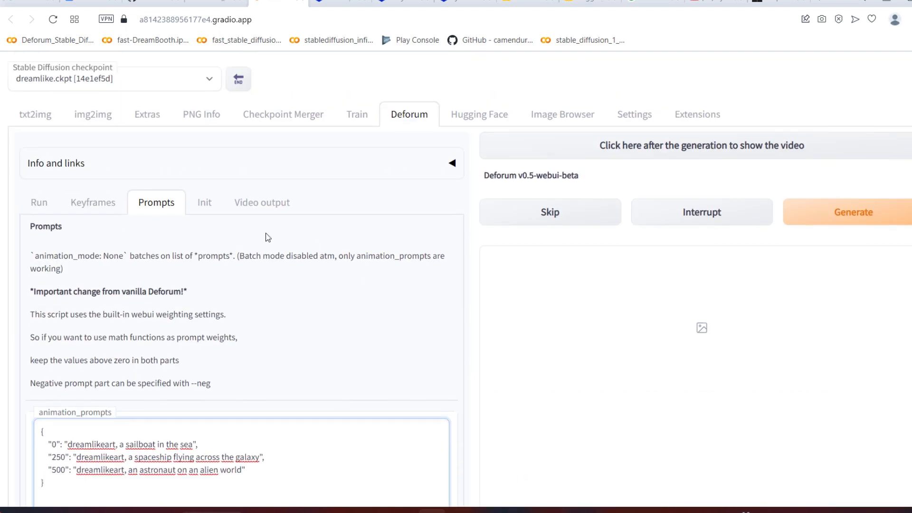
{"action": "left_click", "coordinate": [206, 207]}
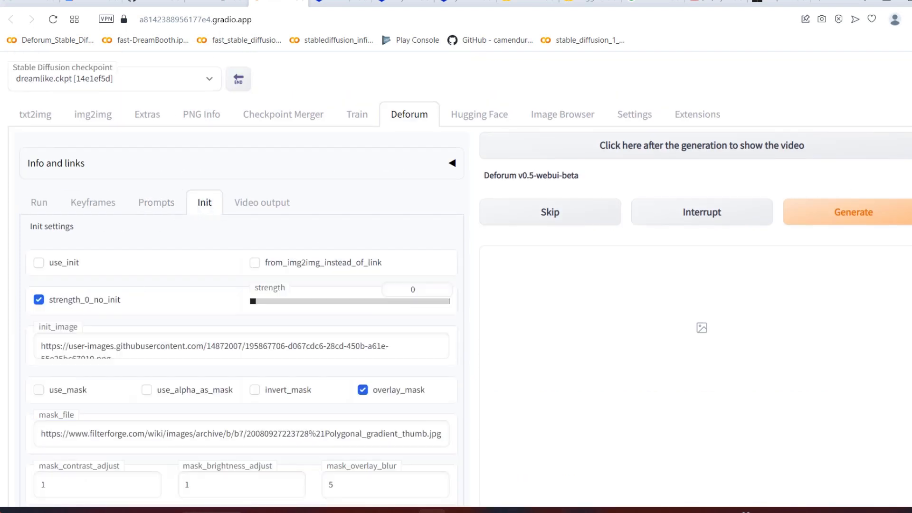
Step: Enable use_init, select the init_image link and check the width and height in the Run settings
{"action": "scroll", "coordinate": [9, 267], "scroll_direction": "down", "scroll_amount": 1}
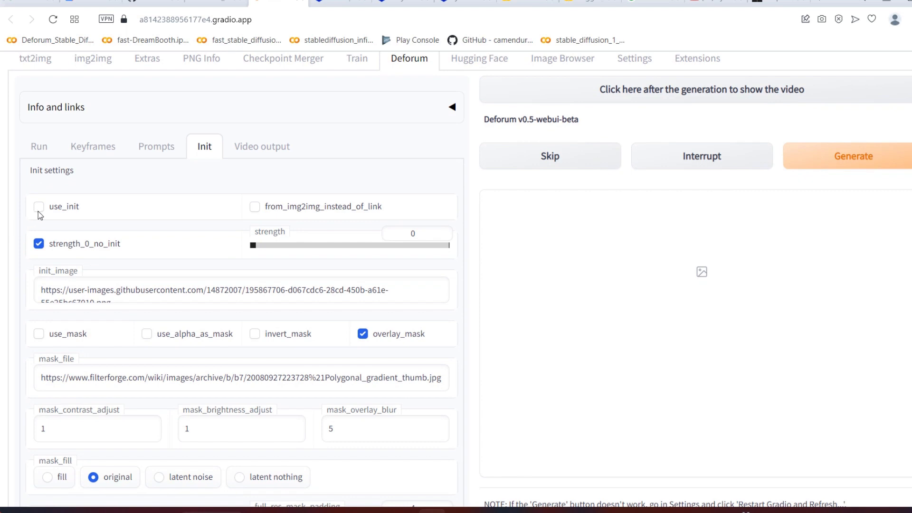
{"action": "left_click", "coordinate": [39, 207]}
{"action": "left_click_drag", "start_coordinate": [41, 291], "coordinate": [180, 321]}
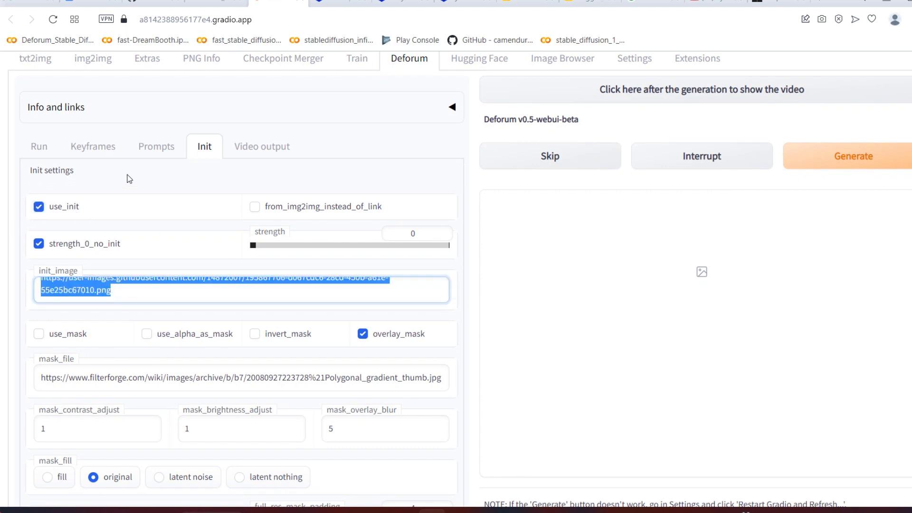
{"action": "left_click", "coordinate": [46, 148]}
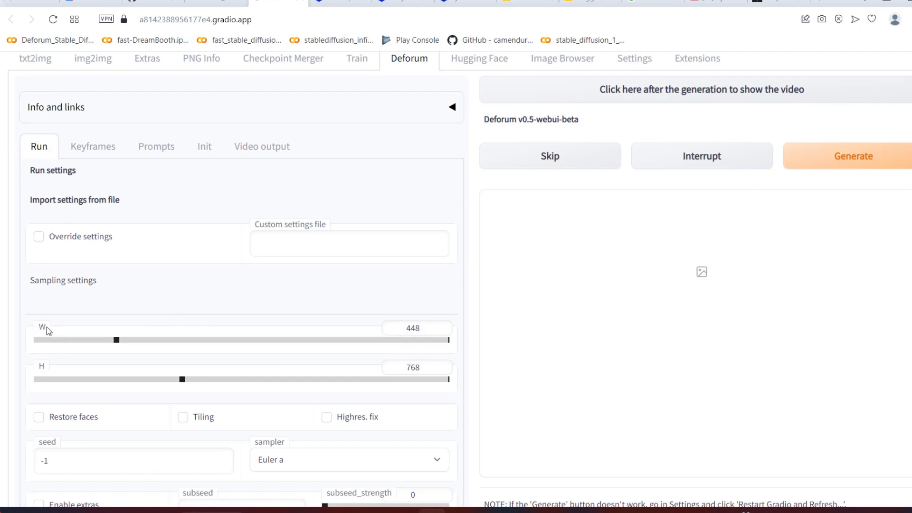
{"action": "left_click", "coordinate": [209, 148]}
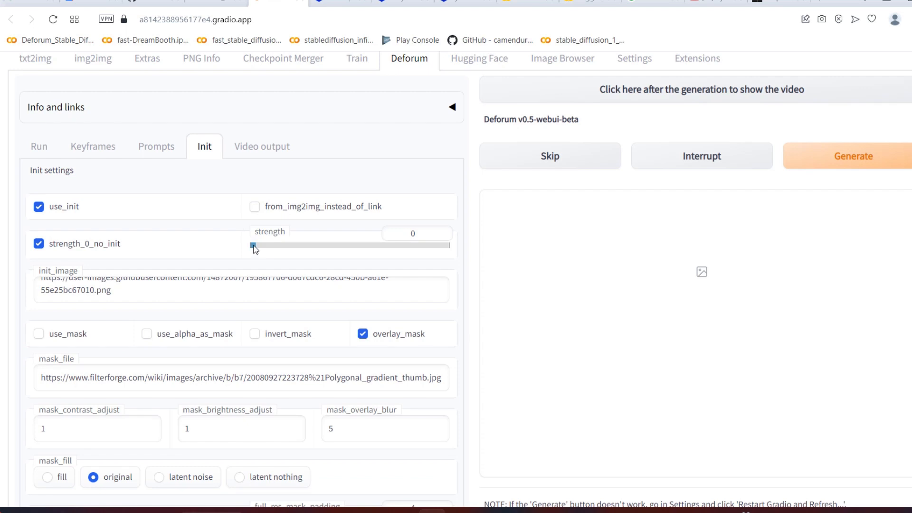
Step: Set the init strength to 0.68 and disable use_init
{"action": "left_click_drag", "start_coordinate": [254, 246], "coordinate": [356, 246]}
{"action": "left_click_drag", "start_coordinate": [438, 245], "coordinate": [448, 245]}
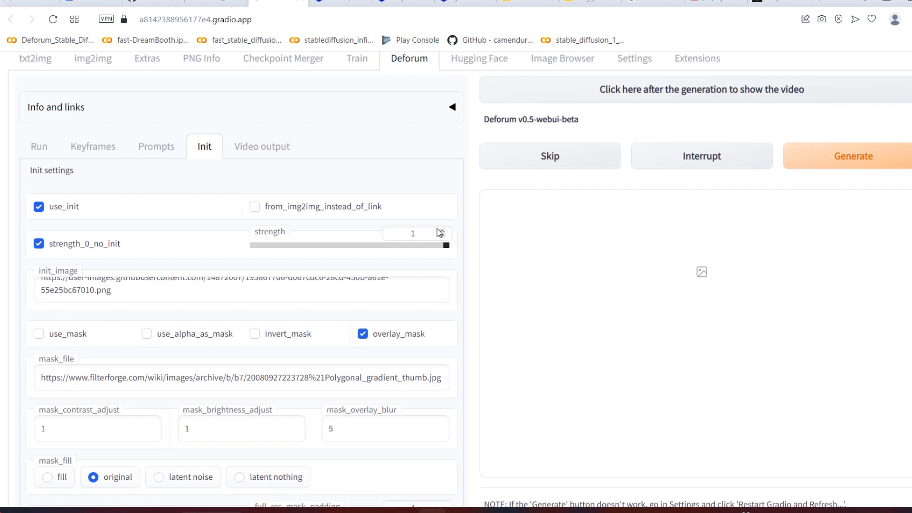
{"action": "left_click_drag", "start_coordinate": [446, 246], "coordinate": [383, 249]}
{"action": "left_click", "coordinate": [38, 208]}
Step: Set the output format in Deforum's video output settings to FFMPEG mp4
{"action": "left_click", "coordinate": [278, 148]}
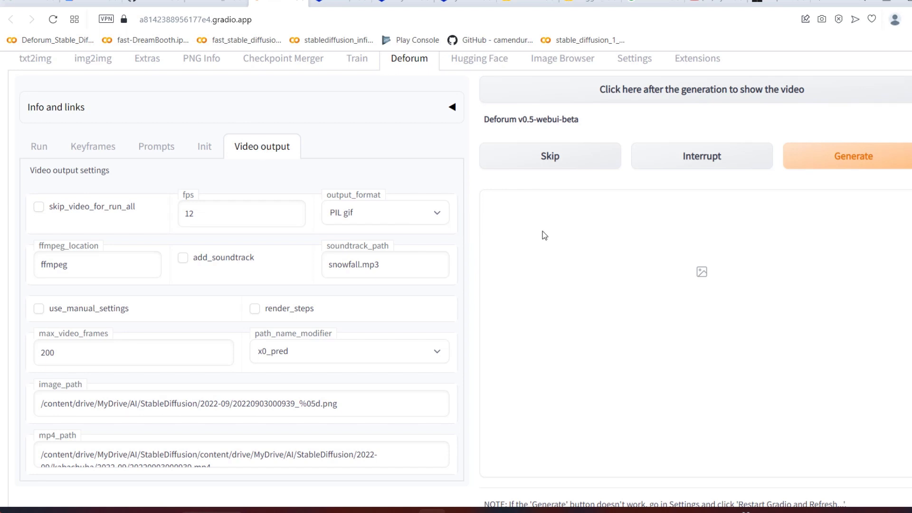
{"action": "left_click", "coordinate": [435, 222]}
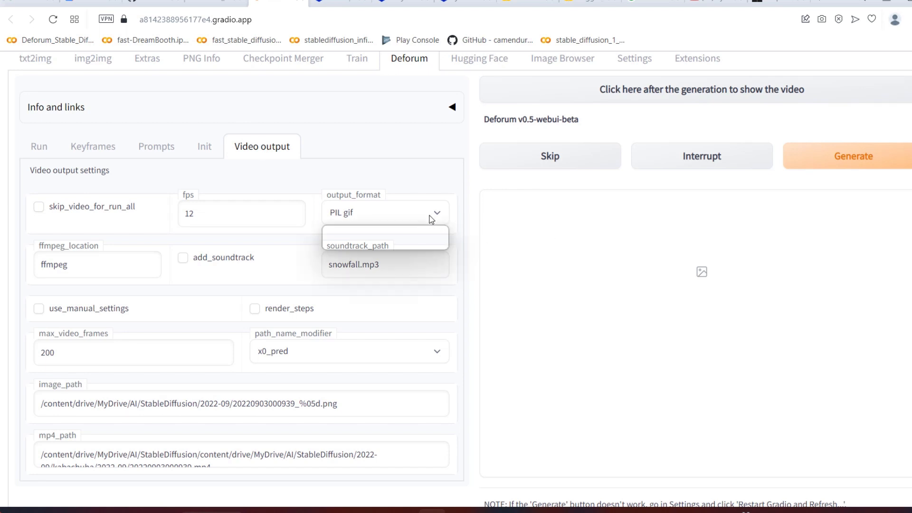
{"action": "left_click", "coordinate": [386, 245]}
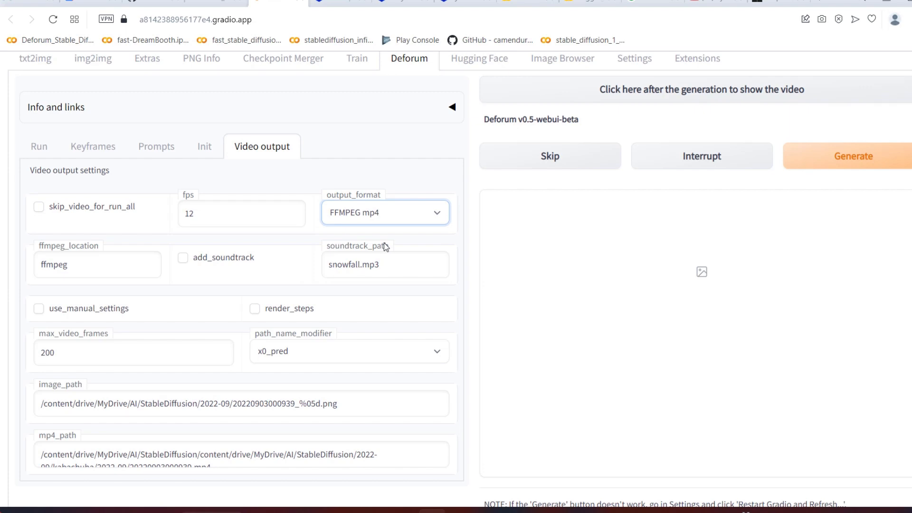
{"action": "left_click", "coordinate": [523, 260]}
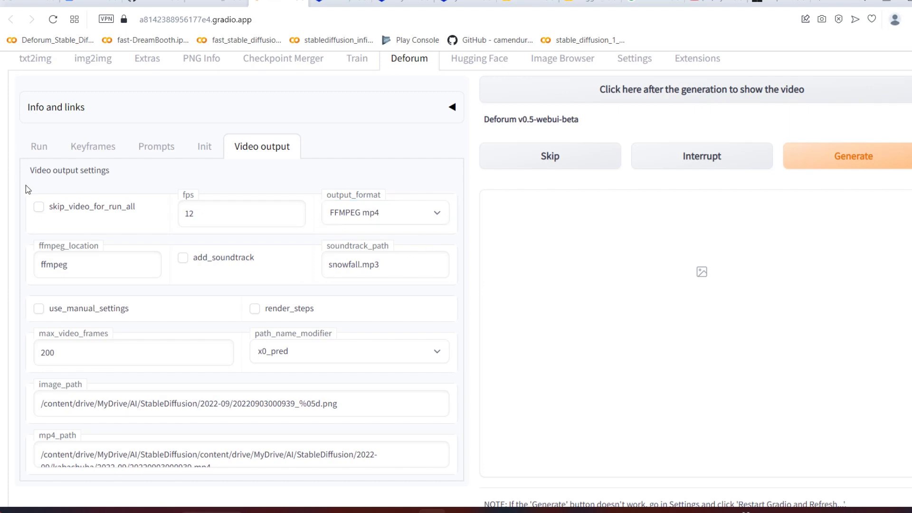
Step: Start generating the Deforum animation
{"action": "scroll", "coordinate": [300, 298], "scroll_direction": "down", "scroll_amount": 5}
{"action": "scroll", "coordinate": [305, 309], "scroll_direction": "up", "scroll_amount": 7}
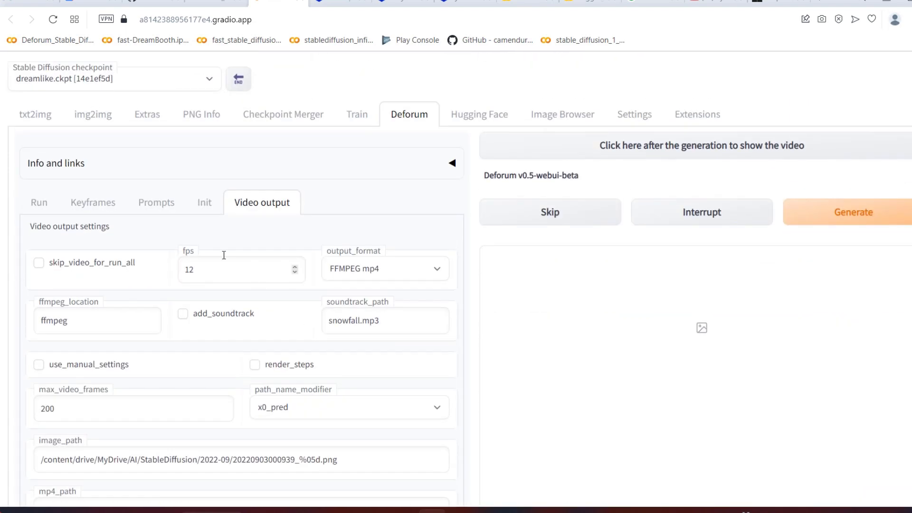
{"action": "left_click", "coordinate": [847, 212]}
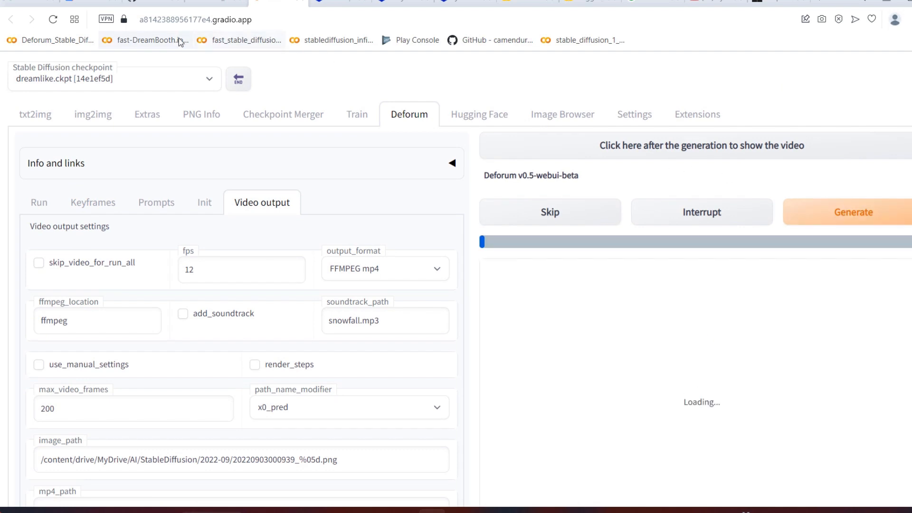
Step: Switch to Colab, open the AdaBins_nyu.pt link from the error output and get the file into My Drive
{"action": "left_click", "coordinate": [194, 2]}
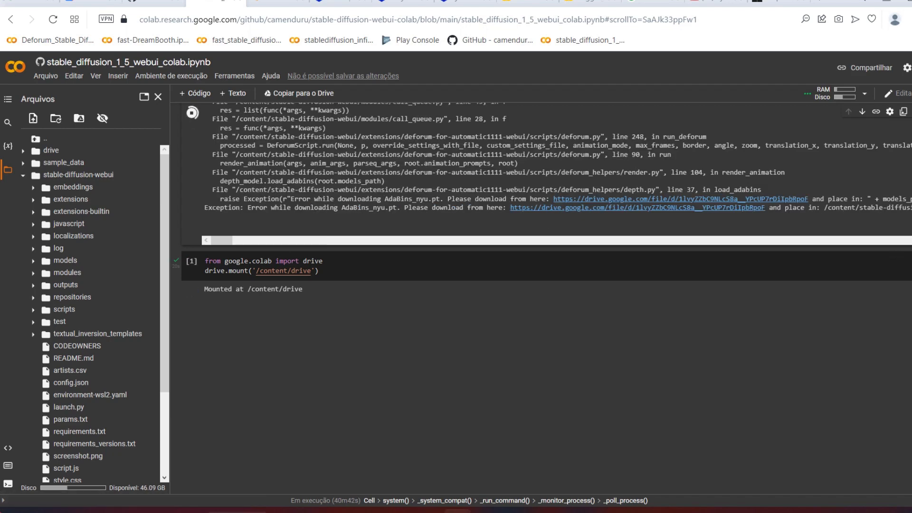
{"action": "scroll", "coordinate": [606, 149], "scroll_direction": "up", "scroll_amount": 3}
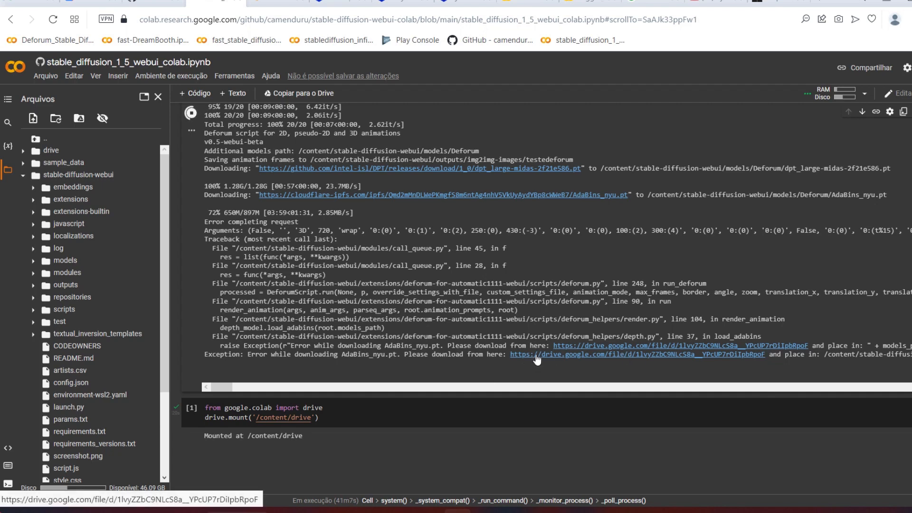
{"action": "left_click", "coordinate": [285, 2]}
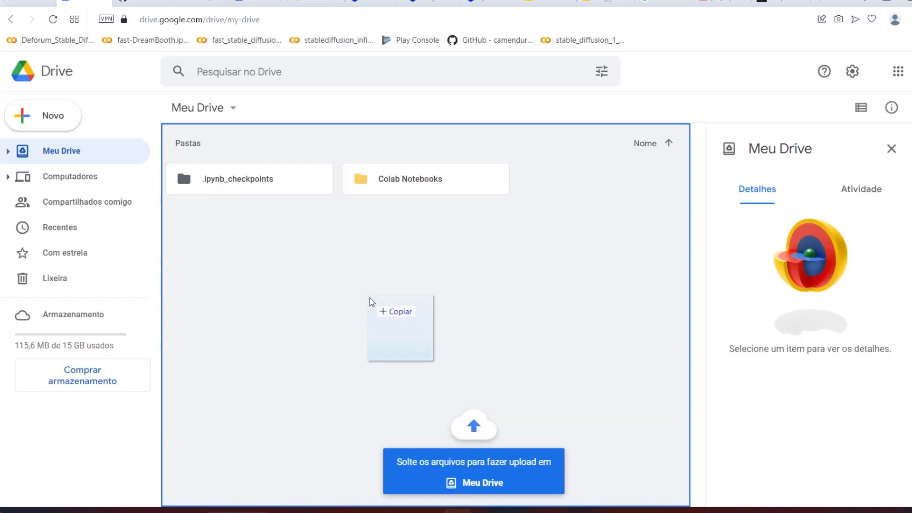
{"action": "left_click_drag", "start_coordinate": [369, 298], "coordinate": [392, 305]}
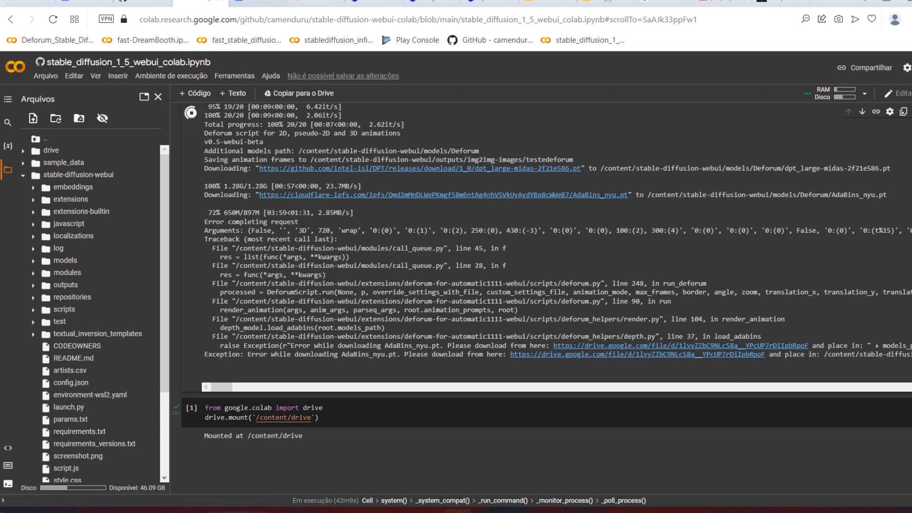
{"action": "left_click", "coordinate": [88, 2]}
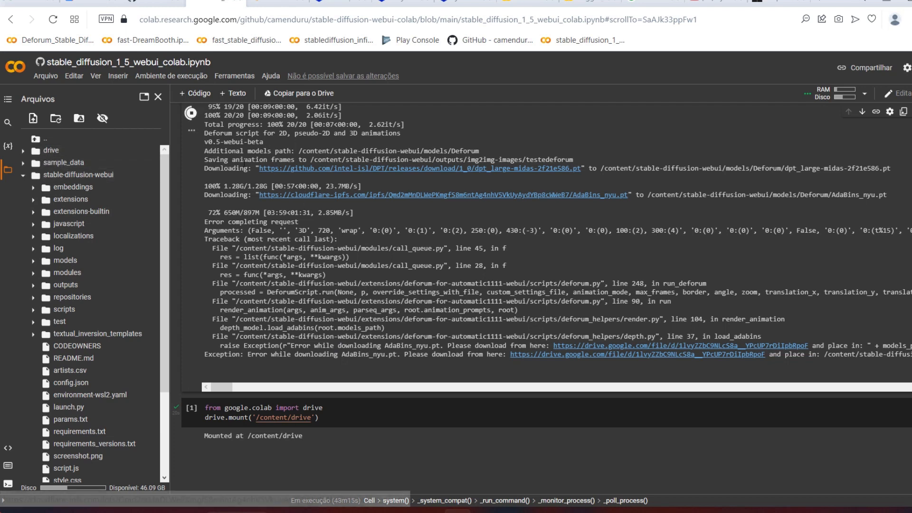
Step: Expand MyDrive and stable-diffusion-webui/models in Colab's file browser and try to move AdaBins_nyu.pt into the Deforum folder
{"action": "left_click", "coordinate": [23, 151]}
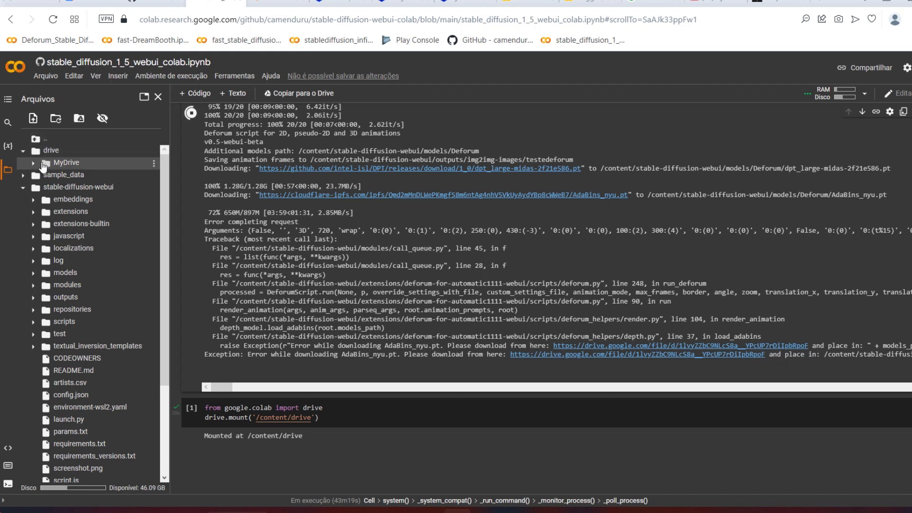
{"action": "left_click", "coordinate": [34, 164]}
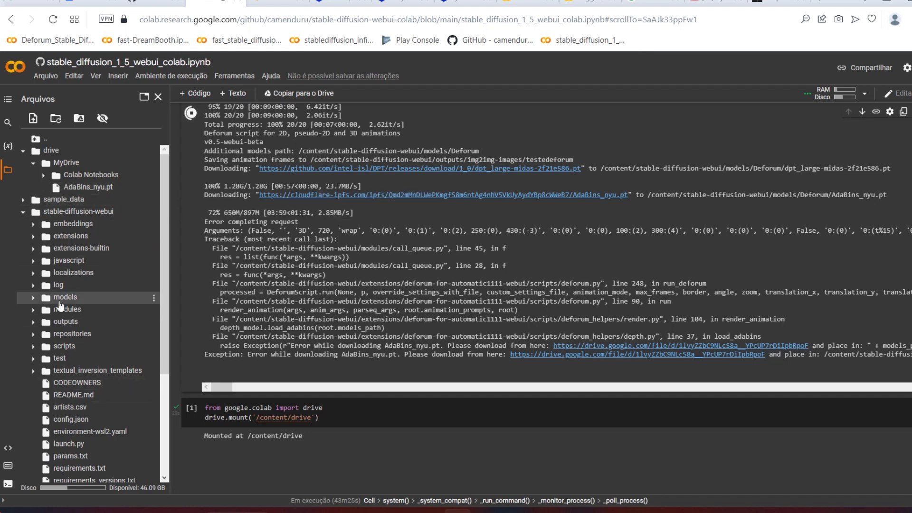
{"action": "left_click", "coordinate": [32, 301]}
{"action": "left_click", "coordinate": [22, 213]}
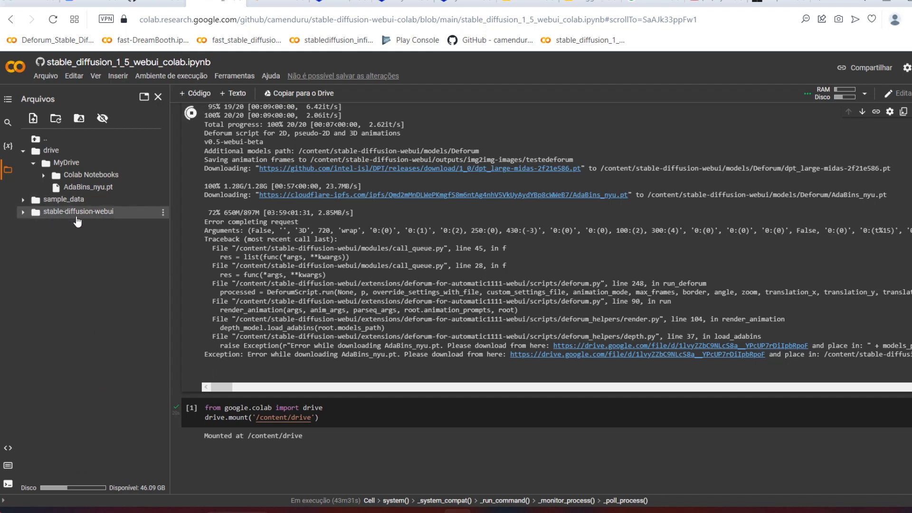
{"action": "left_click", "coordinate": [23, 212]}
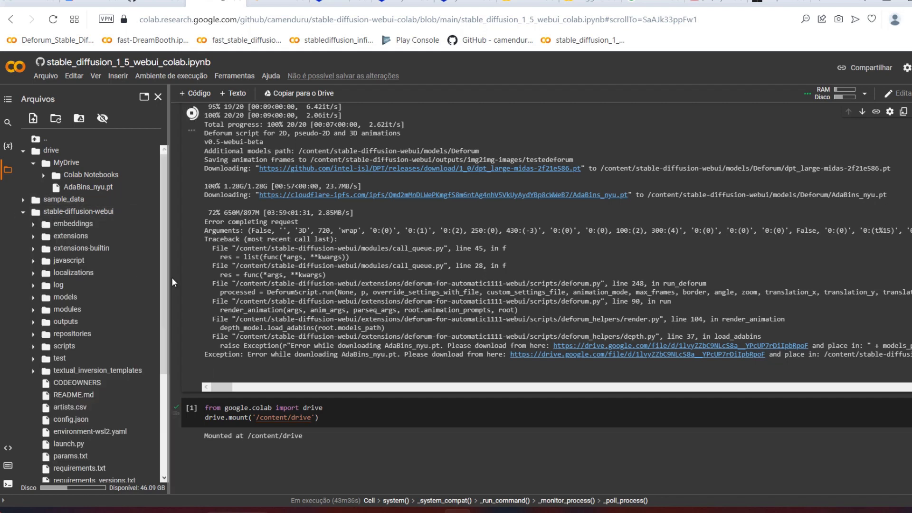
{"action": "left_click", "coordinate": [33, 299]}
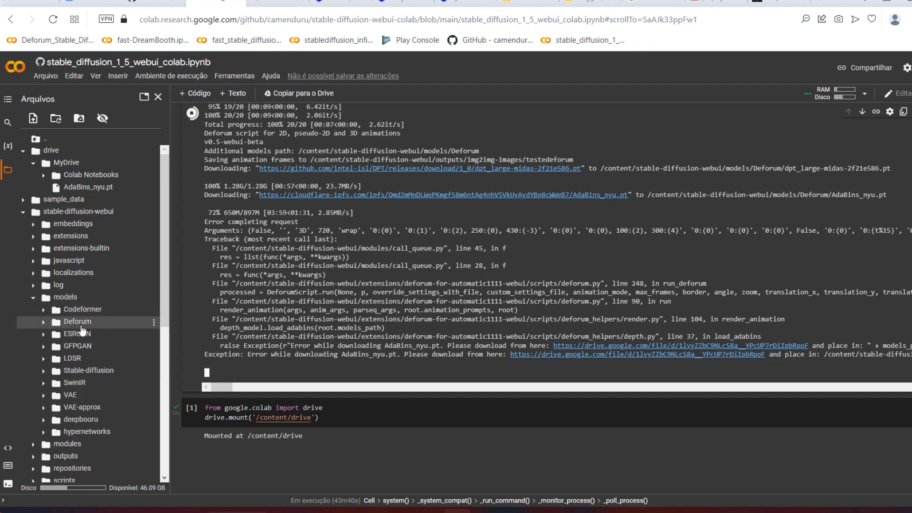
{"action": "left_click", "coordinate": [153, 297]}
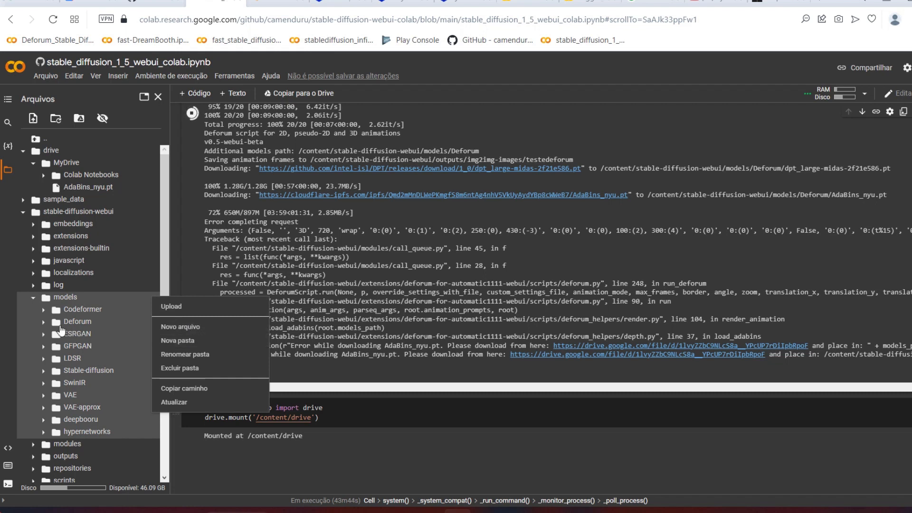
{"action": "left_click", "coordinate": [18, 331]}
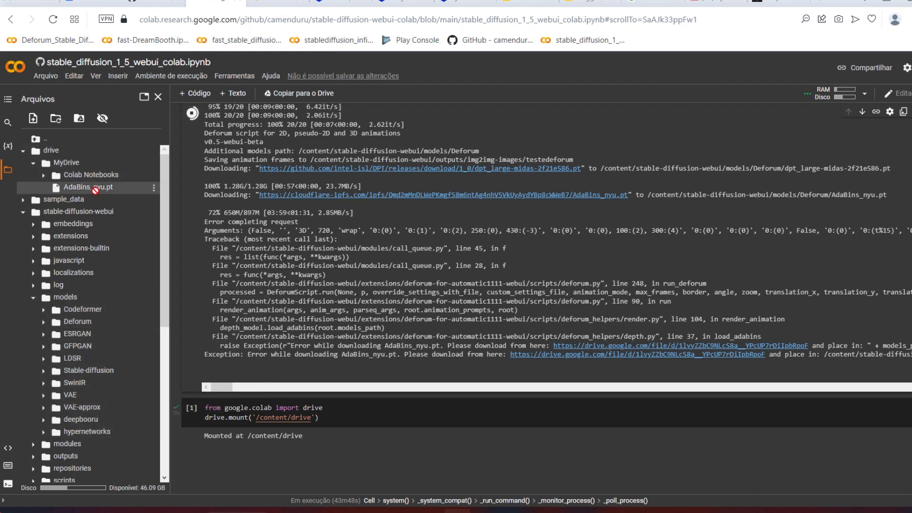
{"action": "left_click_drag", "start_coordinate": [94, 189], "coordinate": [103, 329]}
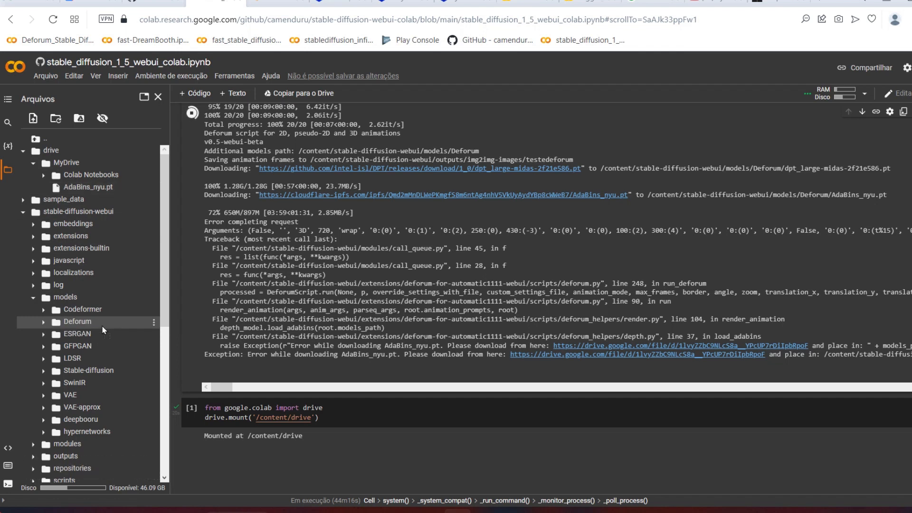
Step: Delete the existing AdaBins_nyu.pt from the models/Deforum folder
{"action": "left_click", "coordinate": [44, 322]}
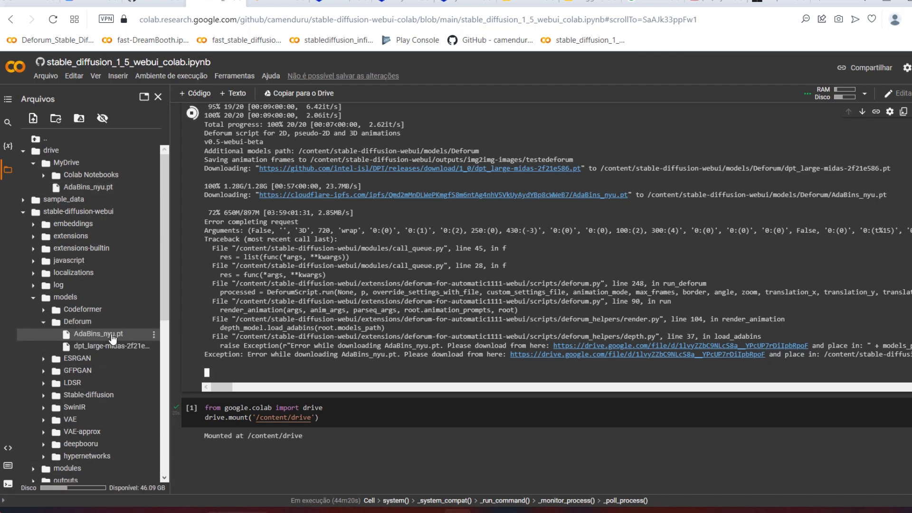
{"action": "mouse_move", "coordinate": [105, 338]}
{"action": "left_click", "coordinate": [154, 338]}
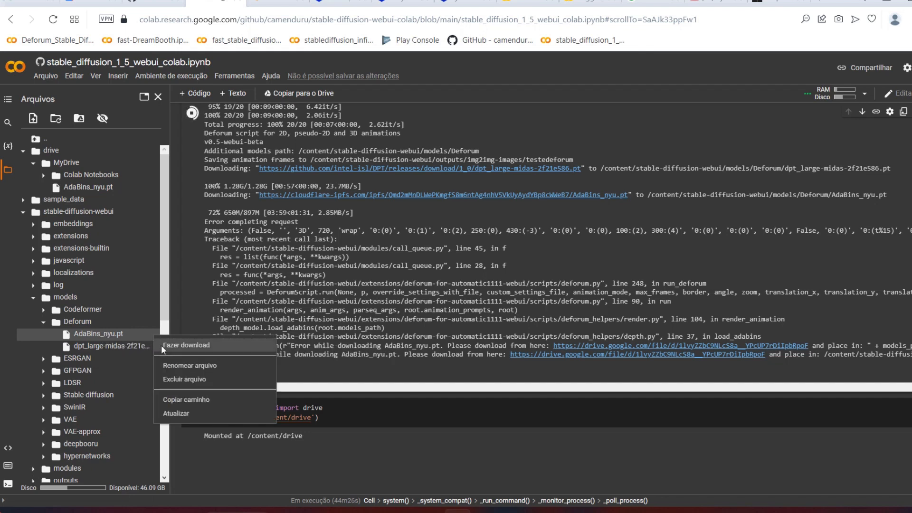
{"action": "left_click", "coordinate": [183, 380]}
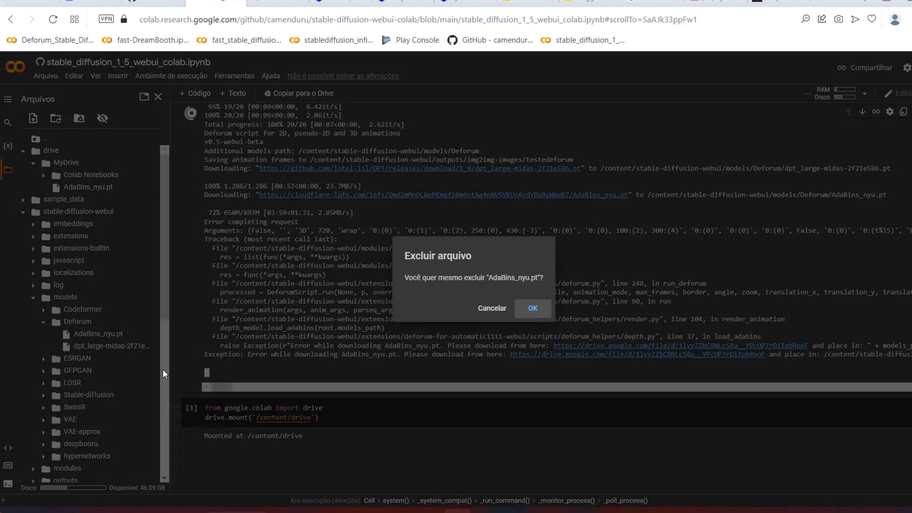
{"action": "left_click", "coordinate": [532, 310]}
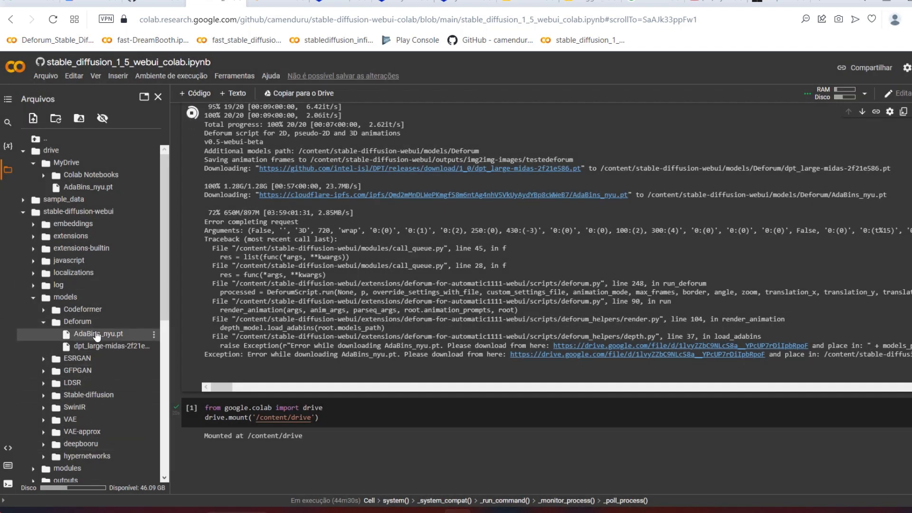
Step: Move AdaBins_nyu.pt from MyDrive into the models/Deforum folder and check My Drive in Google Drive
{"action": "left_click_drag", "start_coordinate": [90, 188], "coordinate": [97, 321]}
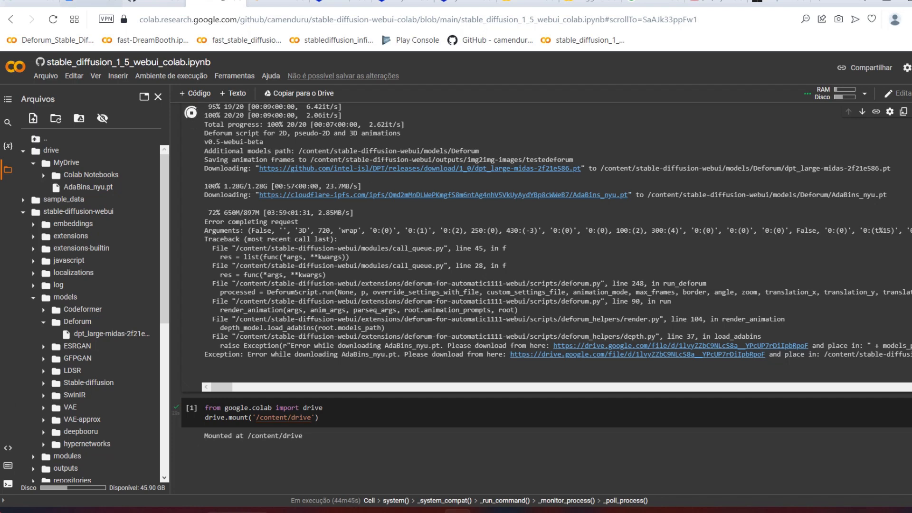
{"action": "left_click", "coordinate": [95, 2]}
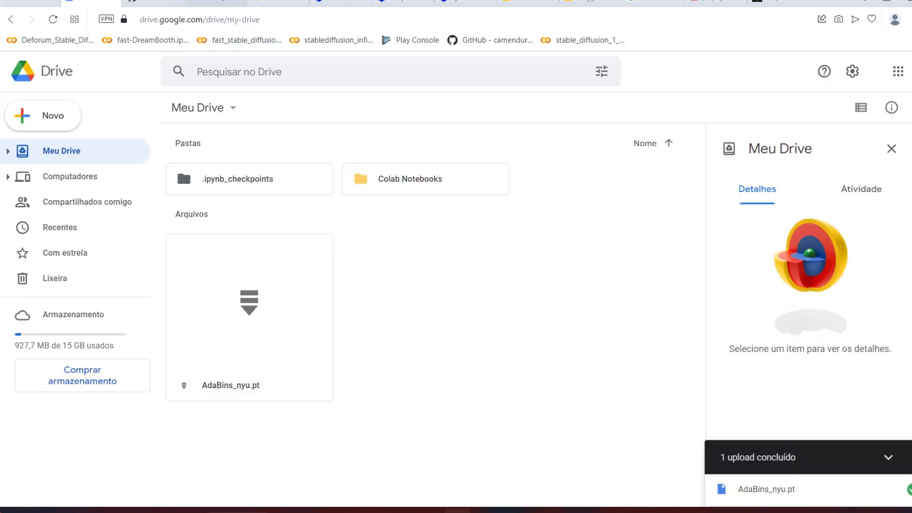
{"action": "left_click", "coordinate": [216, 2]}
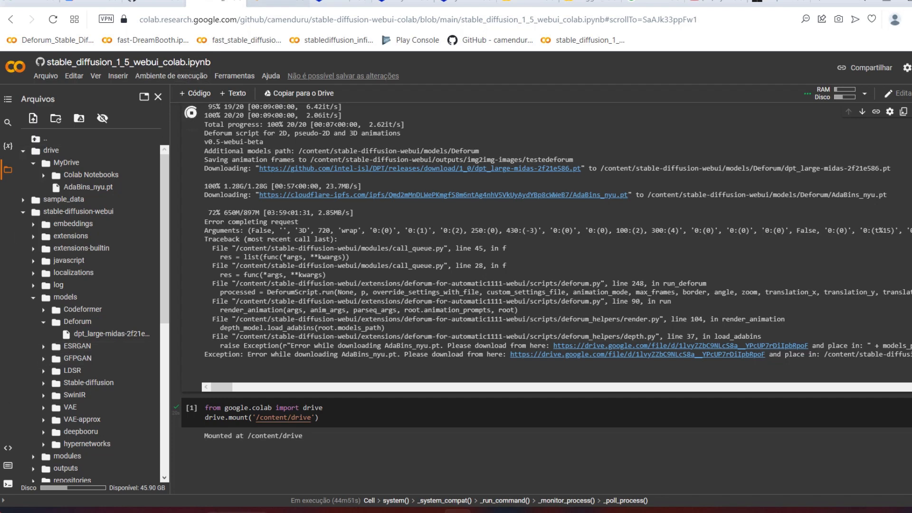
Step: Return to Colab and check the models/Deforum folder in the file browser for AdaBins_nyu.pt
{"action": "left_click", "coordinate": [283, 2]}
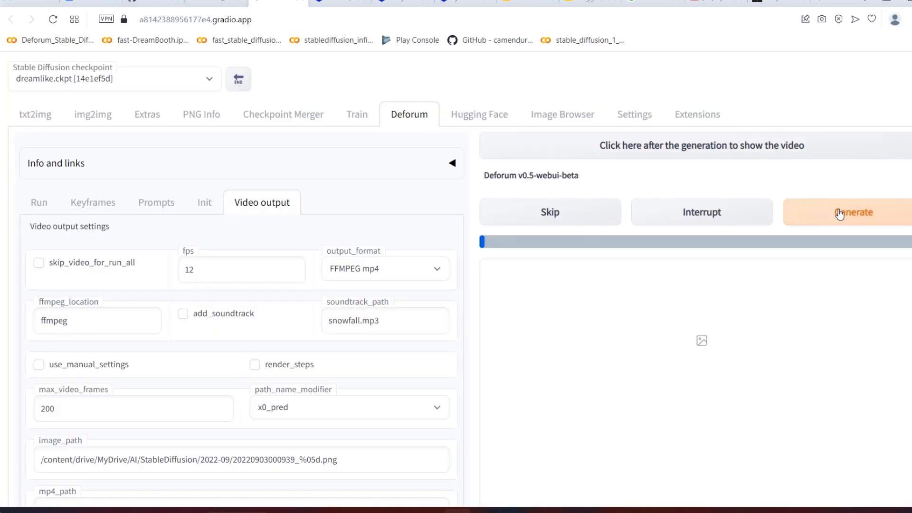
{"action": "left_click", "coordinate": [216, 3]}
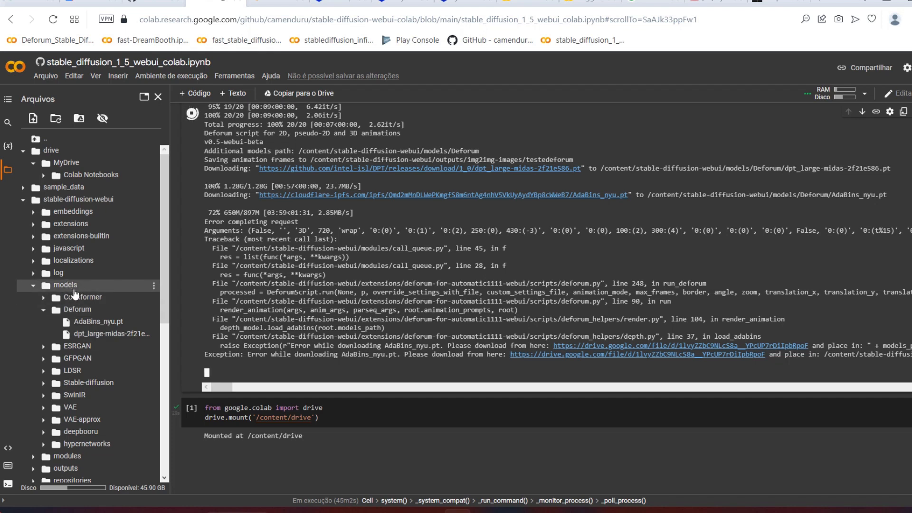
{"action": "left_click", "coordinate": [155, 285]}
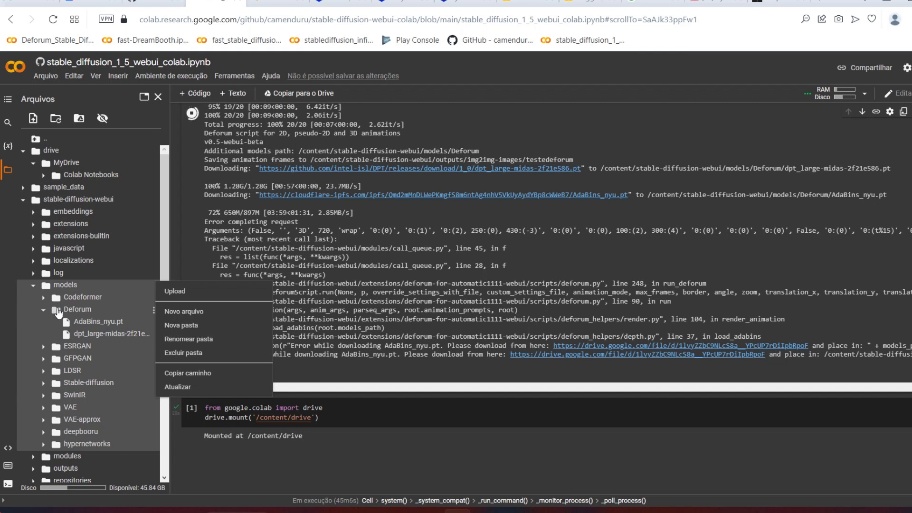
{"action": "left_click", "coordinate": [9, 338]}
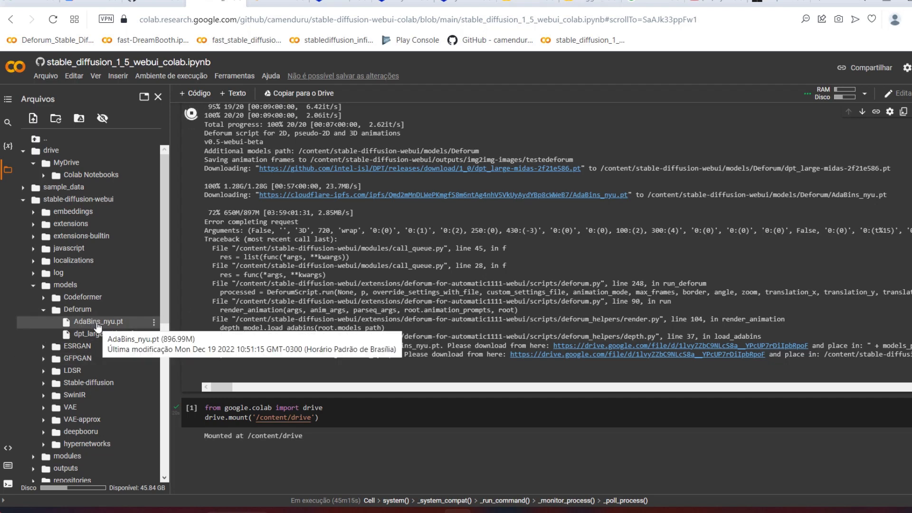
Step: Switch to the WebUI, start the Deforum generation, and check its rendering log in Colab
{"action": "left_click", "coordinate": [278, 3]}
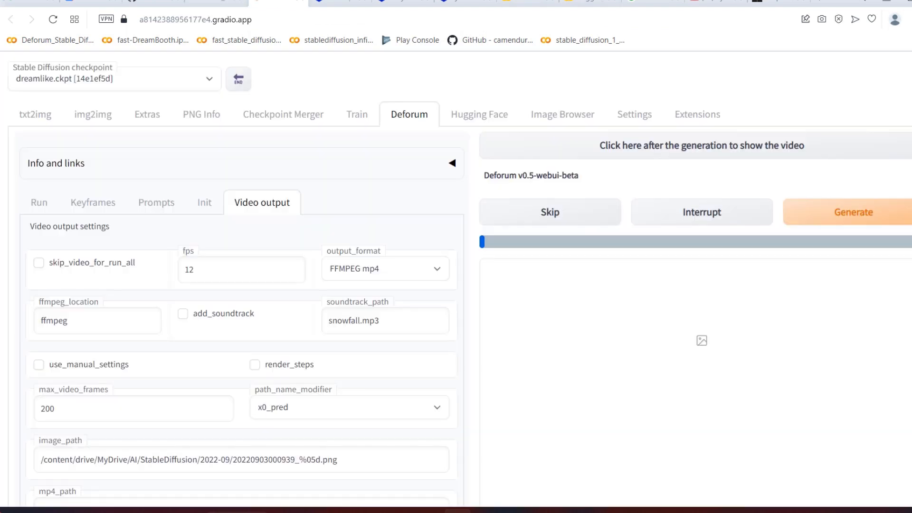
{"action": "left_click", "coordinate": [850, 218]}
{"action": "left_click", "coordinate": [214, 3]}
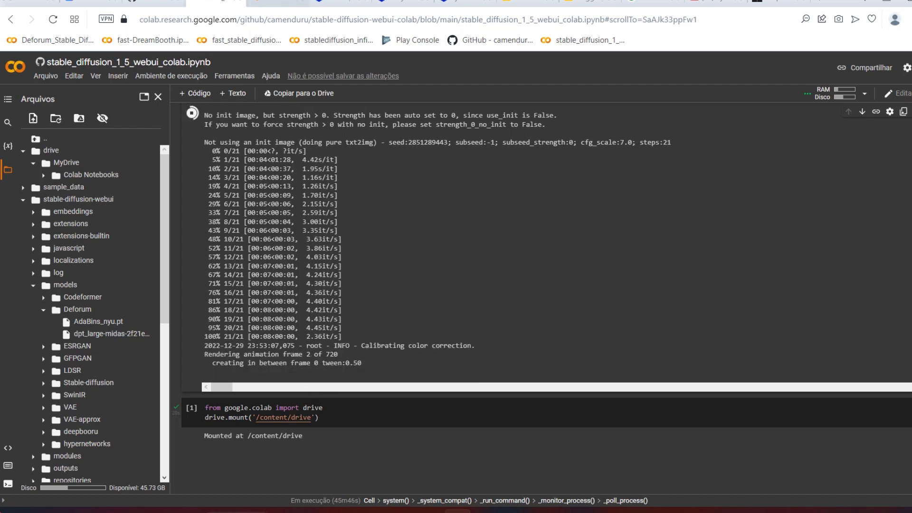
{"action": "left_click", "coordinate": [280, 4]}
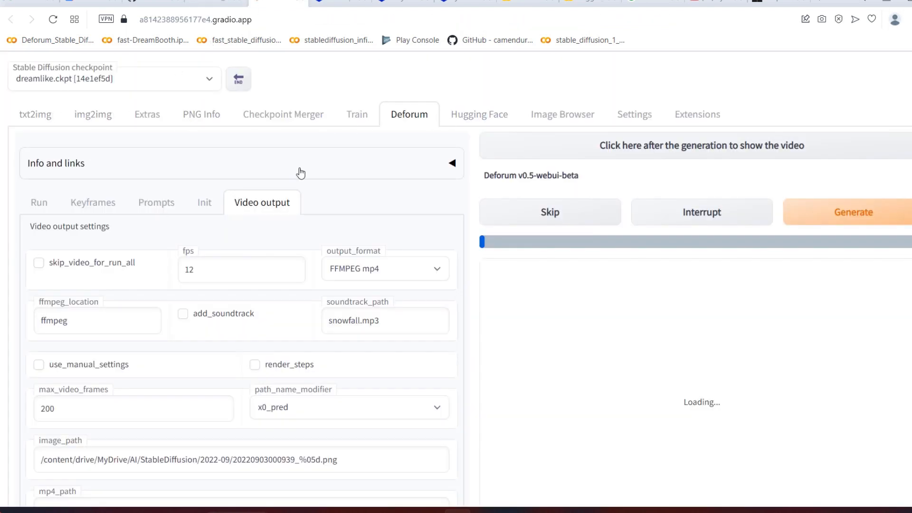
Step: Open the img2img outputs in the Image Browser and page through the sailboat frames in the enlarged view
{"action": "left_click", "coordinate": [571, 119]}
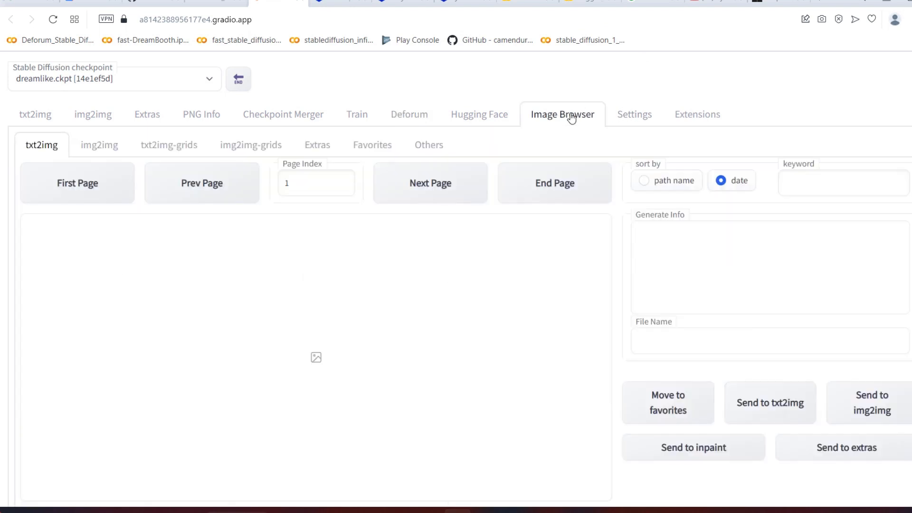
{"action": "left_click", "coordinate": [94, 145]}
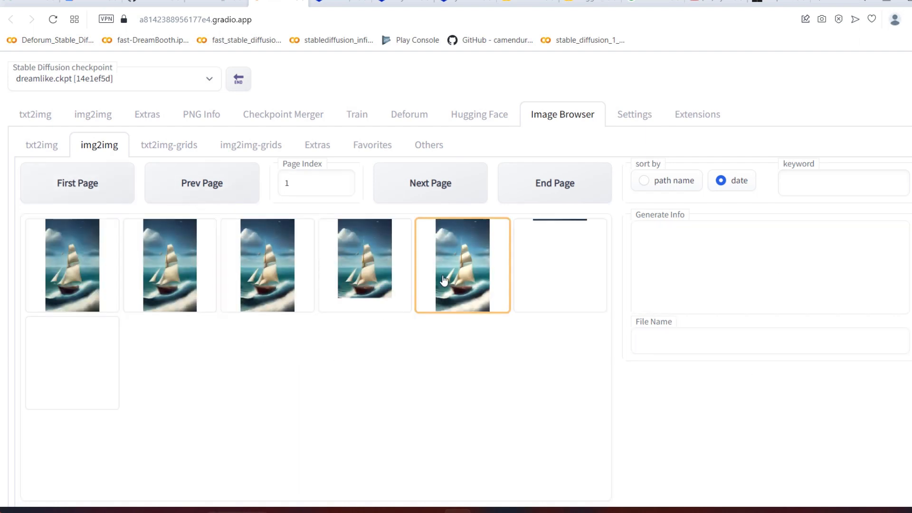
{"action": "left_click", "coordinate": [97, 268]}
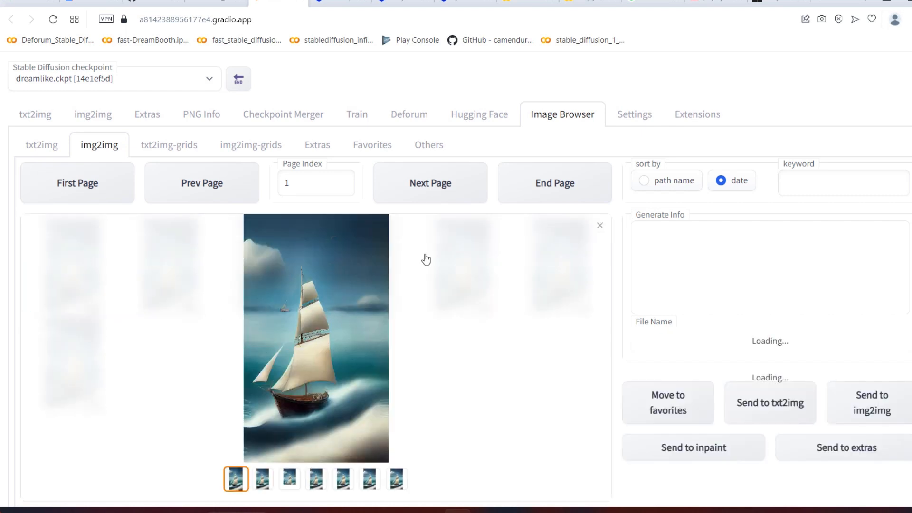
{"action": "key", "text": "Right"}
{"action": "key", "text": "Right"}
{"action": "key", "text": "Right"}
{"action": "key", "text": "Right"}
{"action": "key", "text": "Right"}
{"action": "key", "text": "Right"}
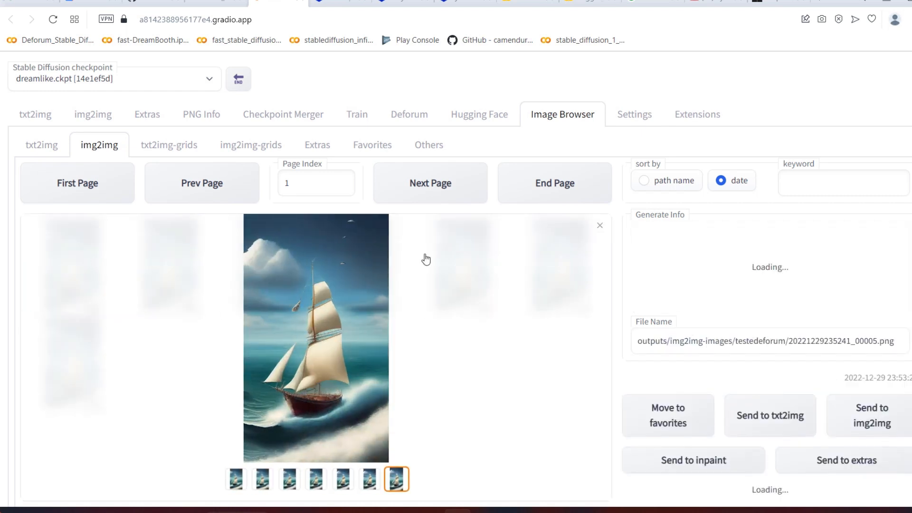
{"action": "key", "text": "Right"}
{"action": "key", "text": "Right"}
{"action": "key", "text": "Left"}
{"action": "key", "text": "Left"}
{"action": "key", "text": "Right"}
{"action": "key", "text": "Right"}
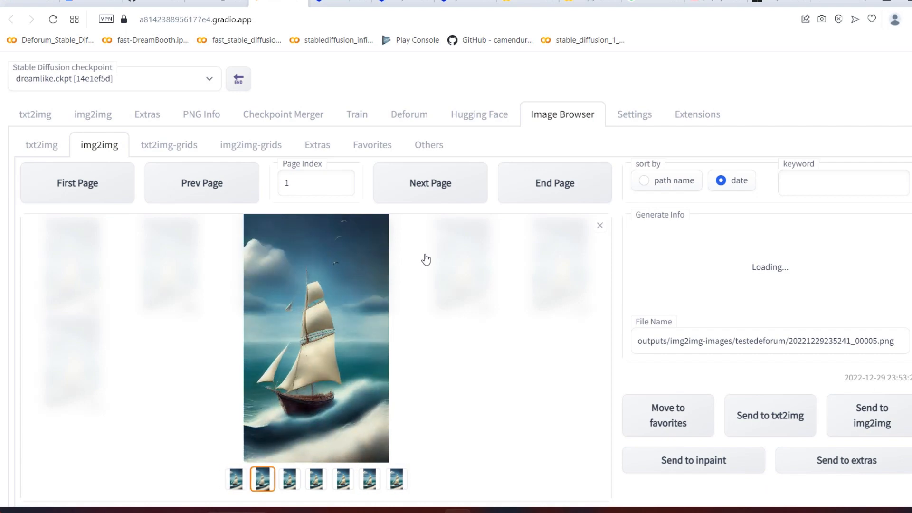
{"action": "key", "text": "Right"}
{"action": "key", "text": "Right"}
{"action": "key", "text": "Right"}
{"action": "key", "text": "Right"}
{"action": "key", "text": "Right"}
{"action": "key", "text": "Right"}
{"action": "key", "text": "Right"}
{"action": "key", "text": "Right"}
{"action": "key", "text": "Right"}
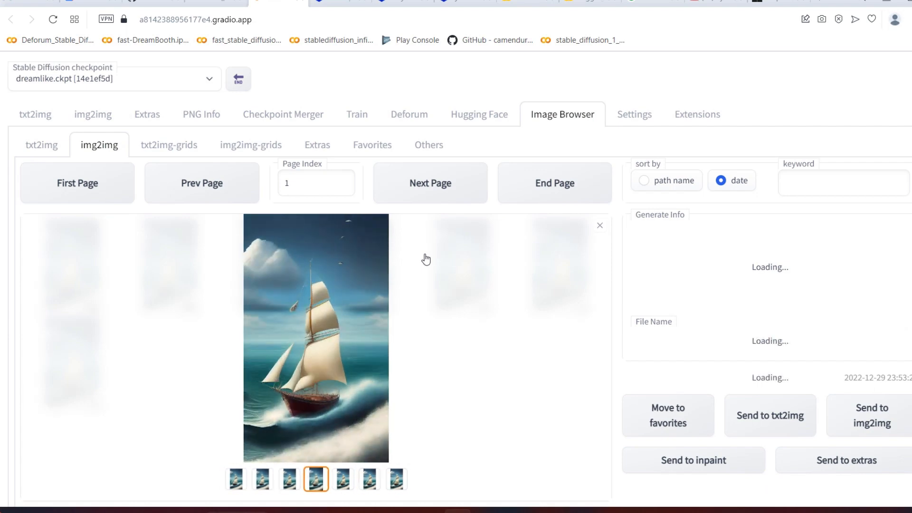
{"action": "key", "text": "Right"}
{"action": "key", "text": "Right"}
{"action": "key", "text": "Right"}
{"action": "key", "text": "Escape"}
{"action": "scroll", "coordinate": [425, 259], "scroll_direction": "down", "scroll_amount": 1}
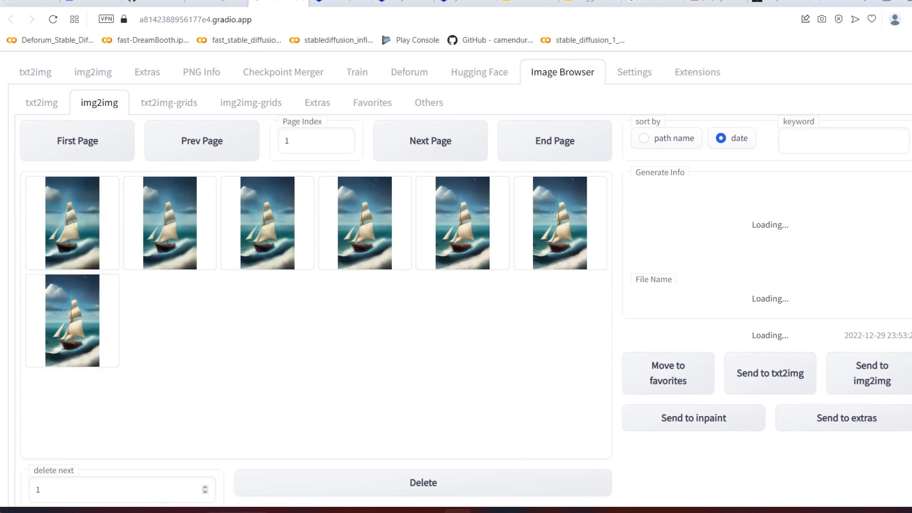
{"action": "scroll", "coordinate": [502, 338], "scroll_direction": "up", "scroll_amount": 1}
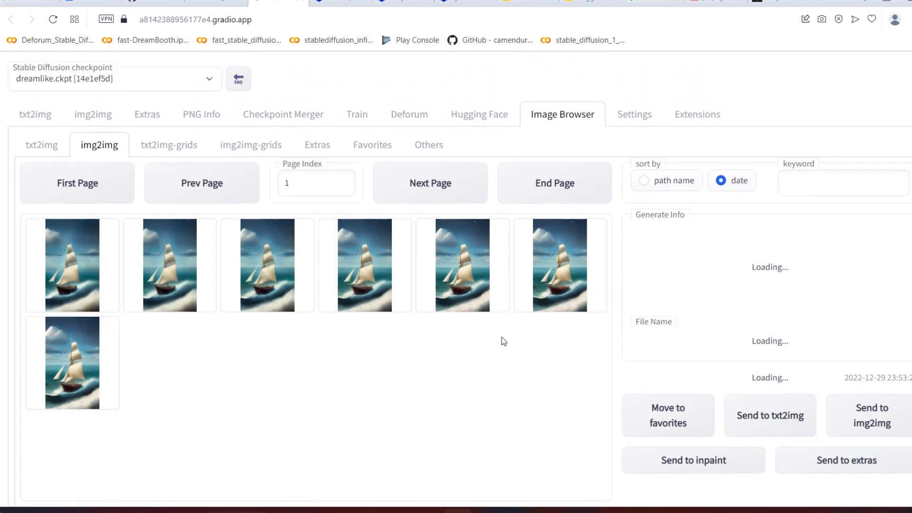
Step: Check the rendering progress in Colab, then reload the first page of img2img frames in the Image Browser and look through them
{"action": "left_click", "coordinate": [415, 117]}
{"action": "key", "text": "ctrl+shift+Tab"}
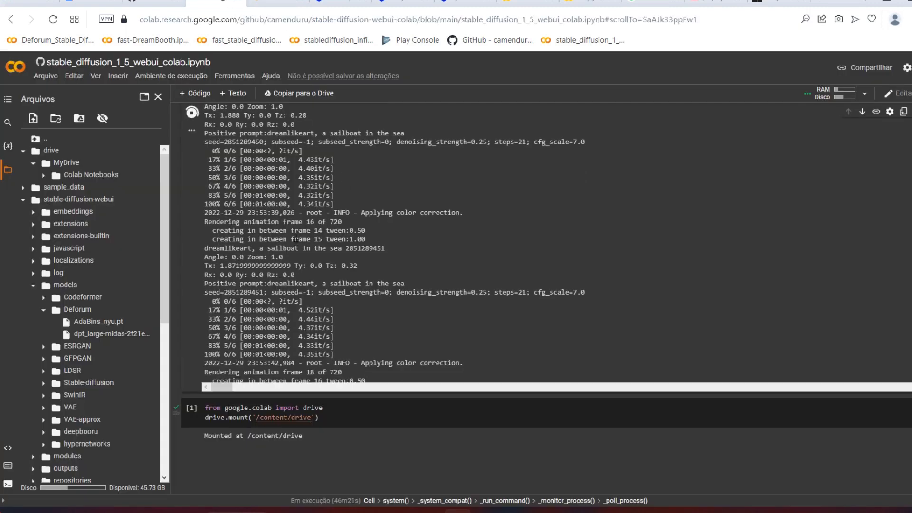
{"action": "key", "text": "ctrl+Tab"}
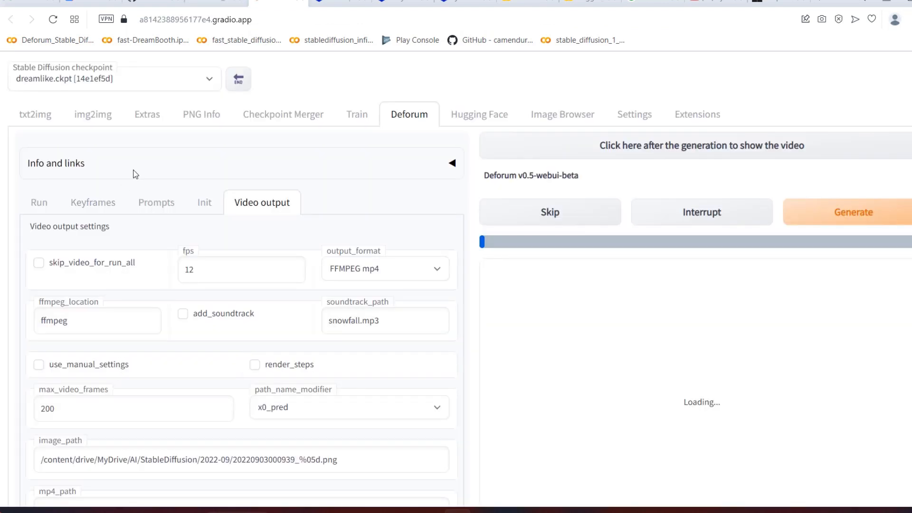
{"action": "left_click", "coordinate": [547, 114]}
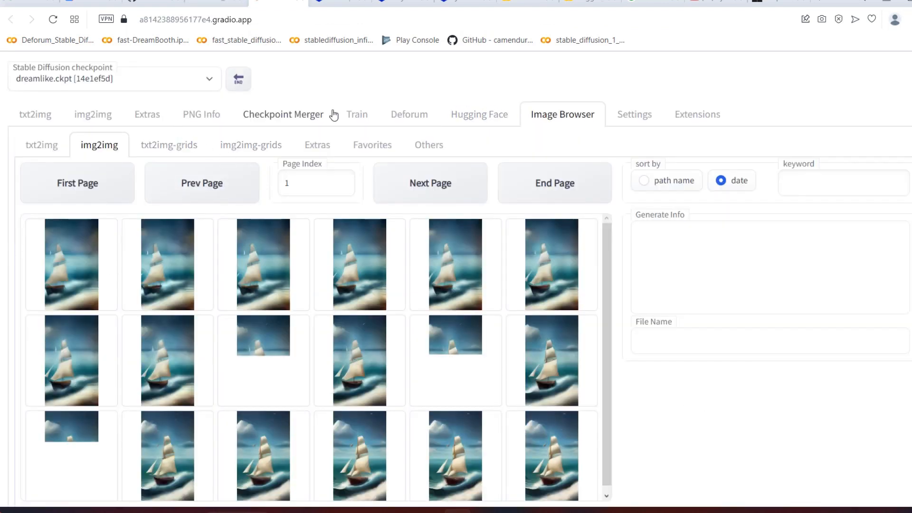
{"action": "left_click", "coordinate": [414, 114]}
{"action": "left_click", "coordinate": [562, 114]}
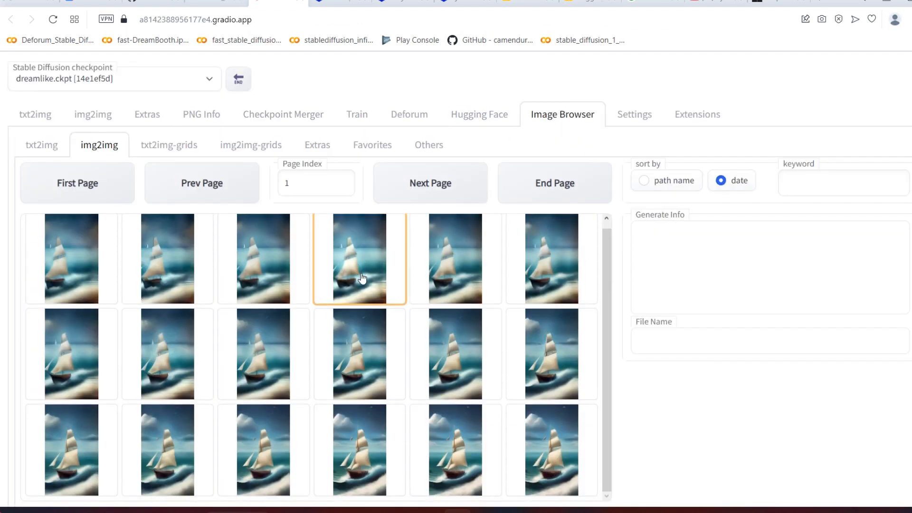
{"action": "left_click", "coordinate": [41, 147]}
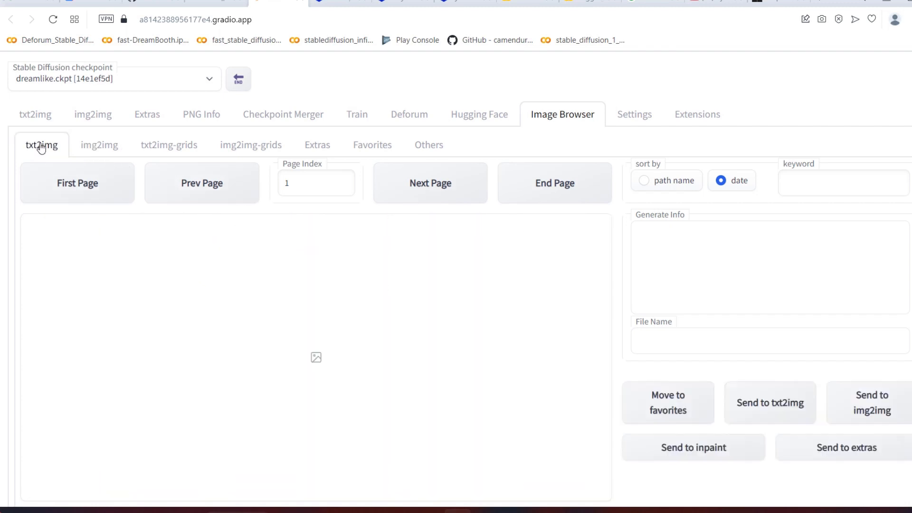
{"action": "left_click", "coordinate": [89, 146]}
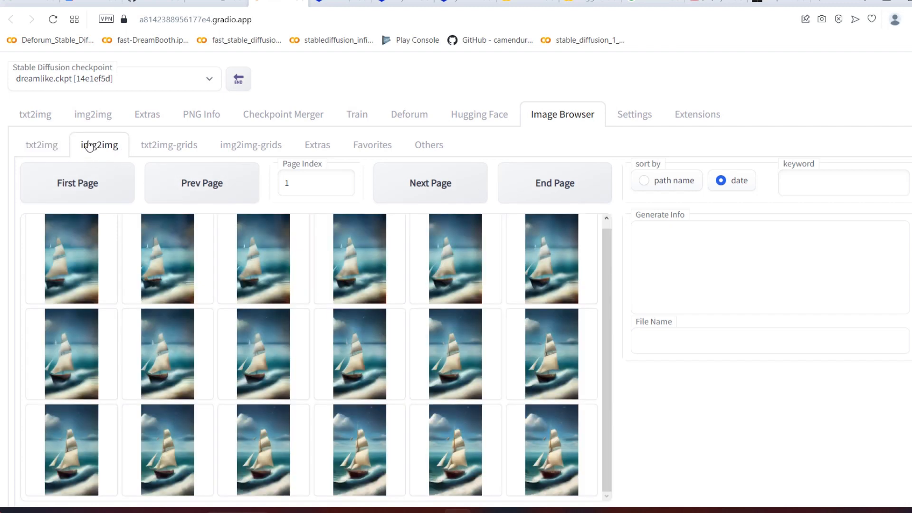
{"action": "left_click", "coordinate": [96, 178]}
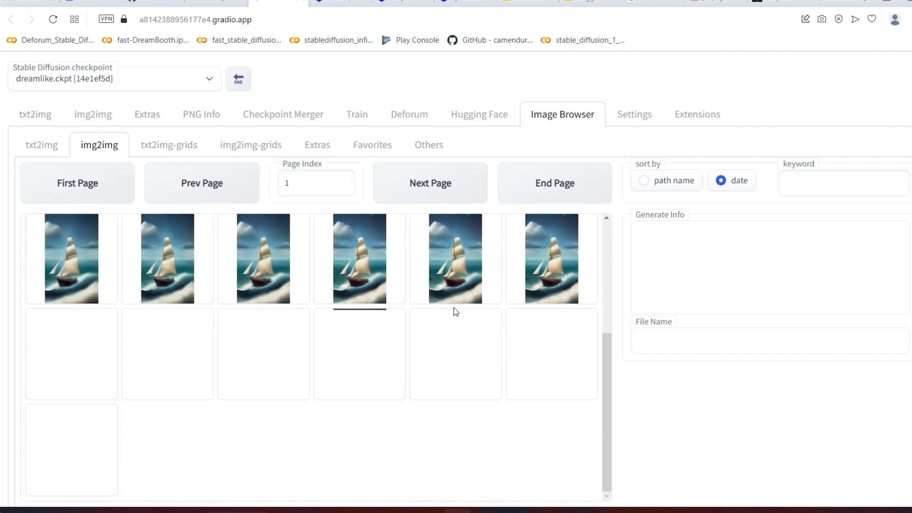
{"action": "scroll", "coordinate": [455, 311], "scroll_direction": "down", "scroll_amount": 2}
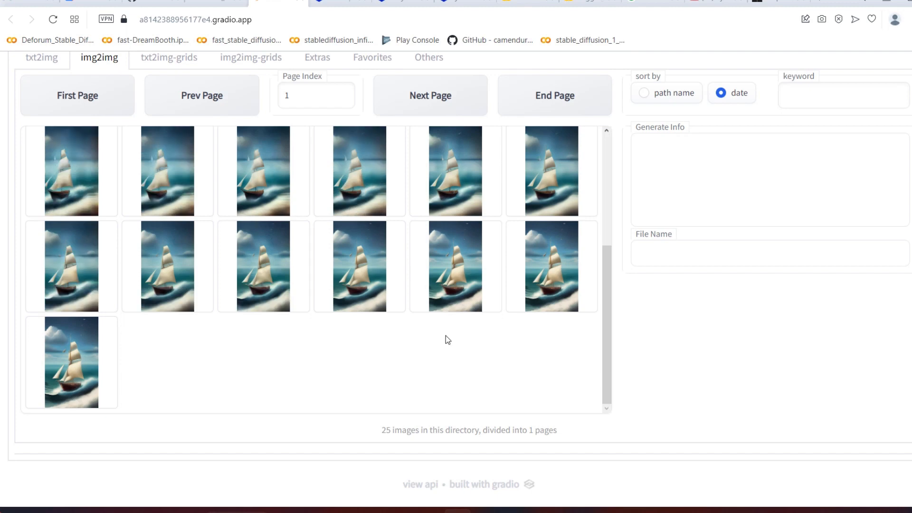
Step: Switch to the YouTube video, open the channel's Valeu donation dialog, set the amount to R$ 15,00, and close it without buying
{"action": "left_click", "coordinate": [216, 3]}
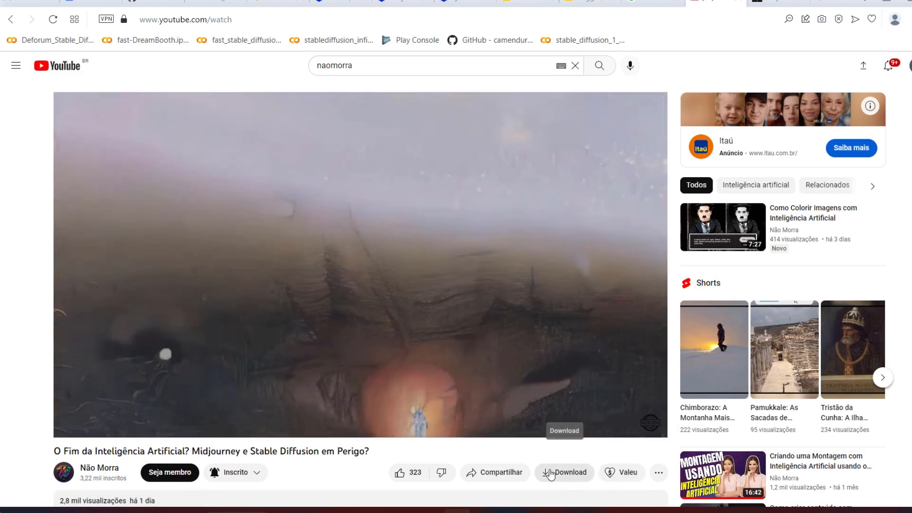
{"action": "left_click", "coordinate": [623, 477]}
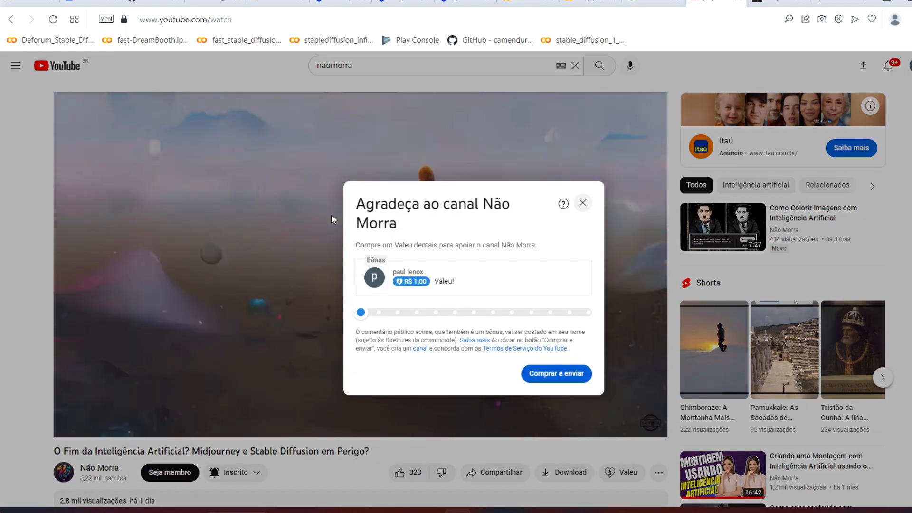
{"action": "left_click_drag", "start_coordinate": [410, 311], "coordinate": [437, 312]}
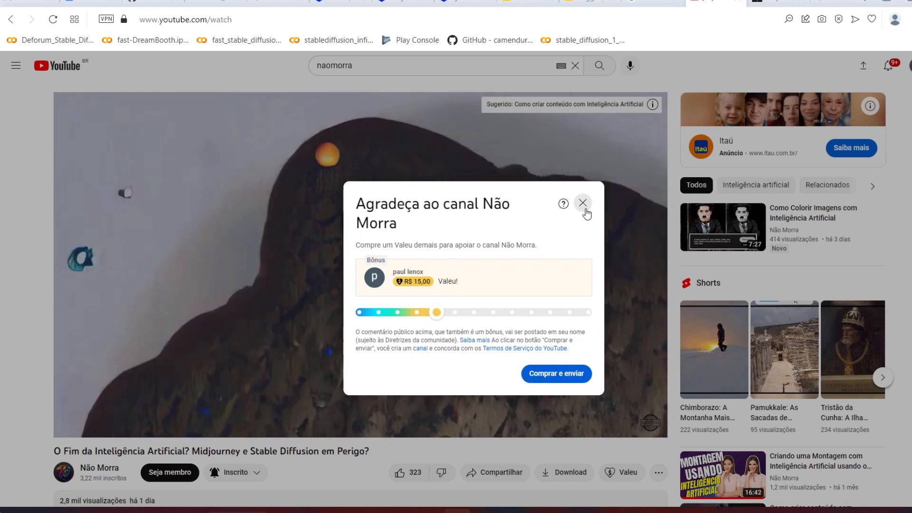
{"action": "left_click", "coordinate": [584, 204]}
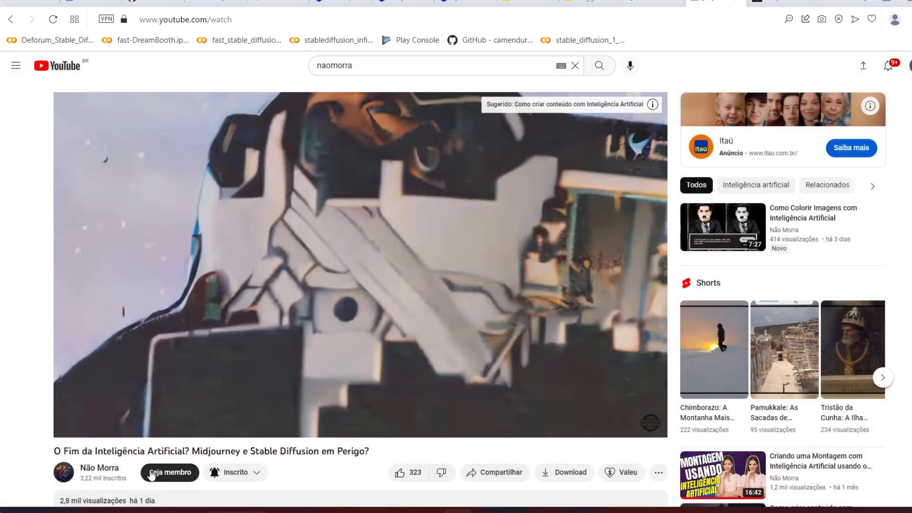
Step: View the Não Morra channel's membership tiers and close the membership dialog
{"action": "left_click", "coordinate": [151, 472]}
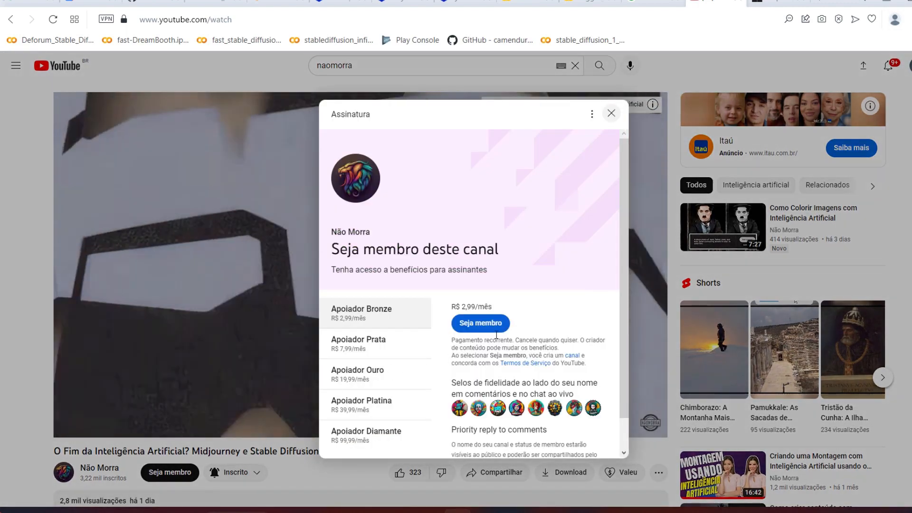
{"action": "left_click_drag", "start_coordinate": [626, 253], "coordinate": [623, 310]}
{"action": "left_click", "coordinate": [251, 307]}
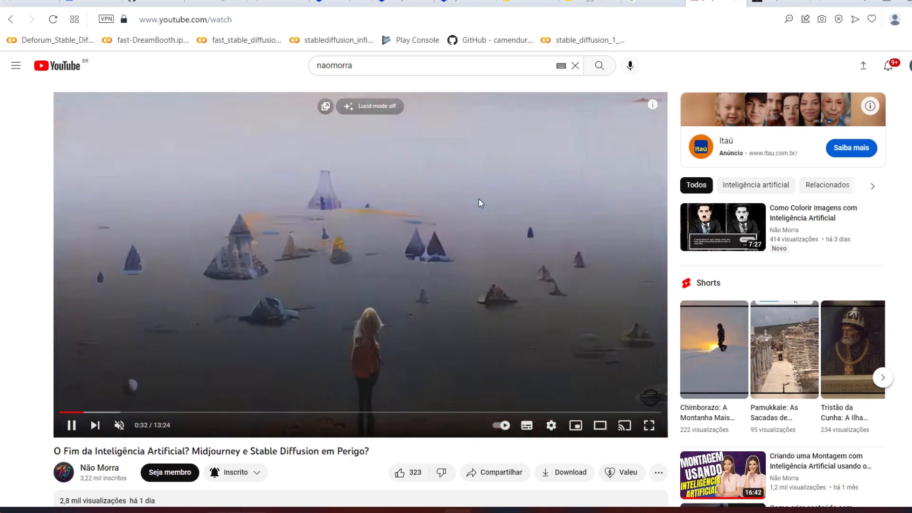
Step: Switch to Colab, expand outputs, img2img-images and testedeforum in the file tree, and look through the generated frames and video file
{"action": "left_click", "coordinate": [279, 2]}
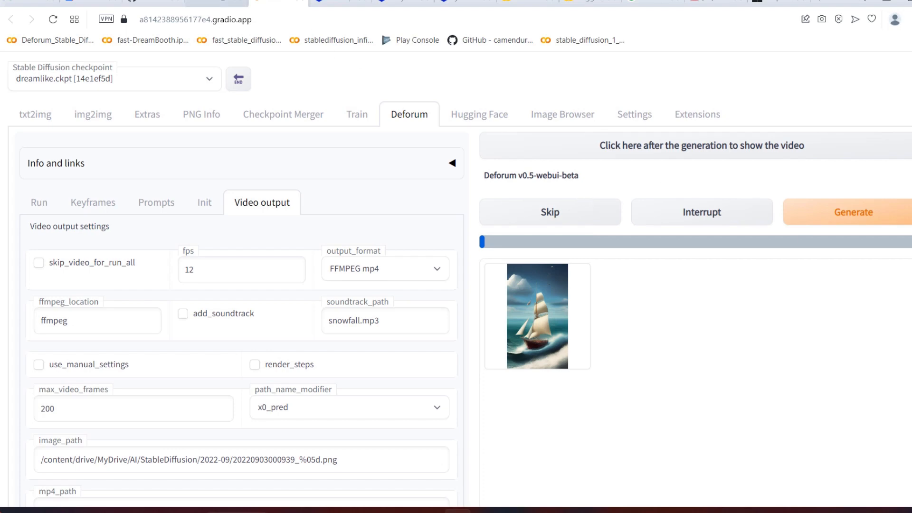
{"action": "left_click", "coordinate": [217, 2]}
{"action": "left_click", "coordinate": [32, 310]}
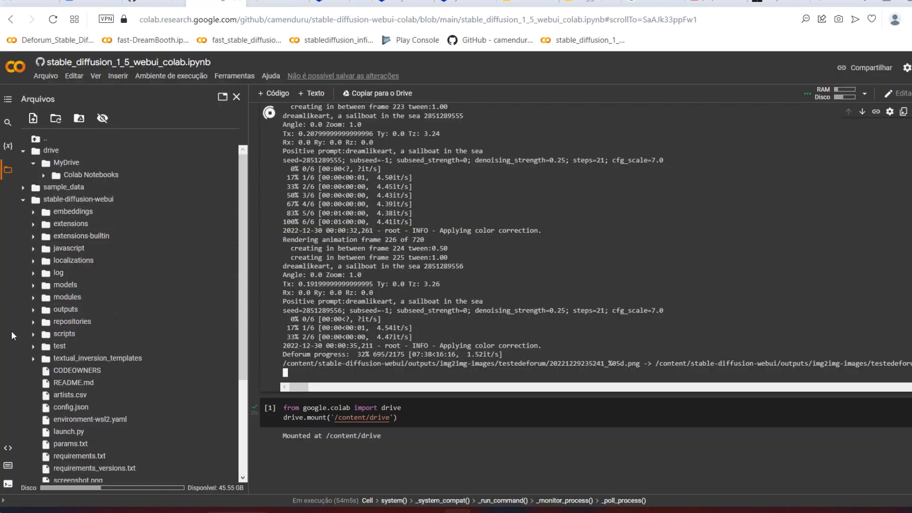
{"action": "left_click", "coordinate": [32, 311]}
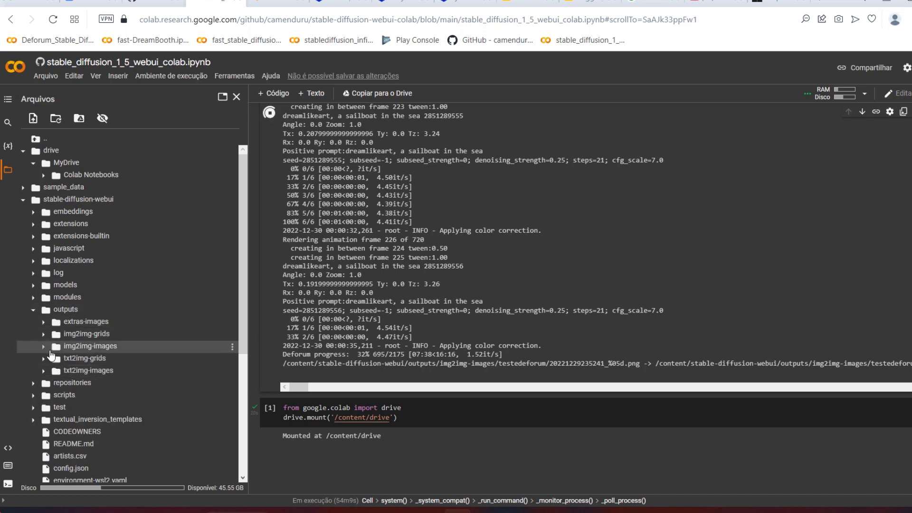
{"action": "left_click", "coordinate": [43, 350]}
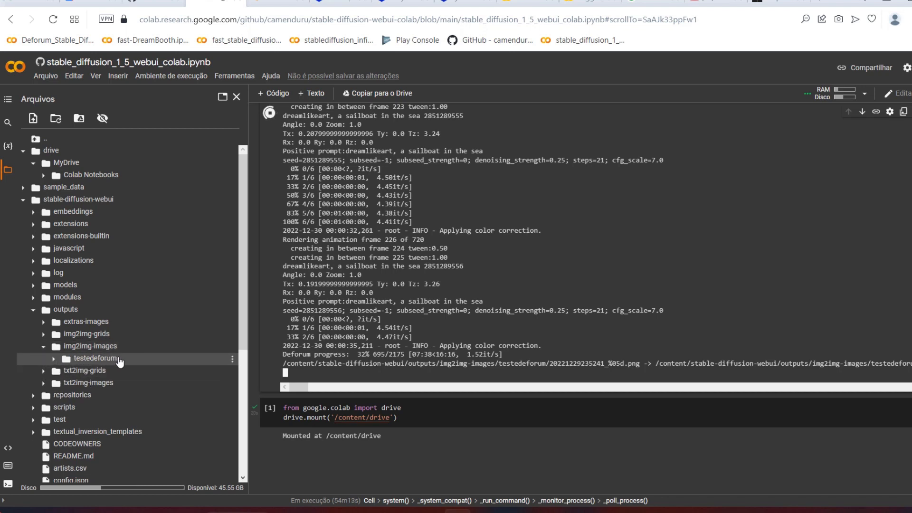
{"action": "left_click", "coordinate": [88, 359]}
{"action": "scroll", "coordinate": [150, 396], "scroll_direction": "down", "scroll_amount": 20}
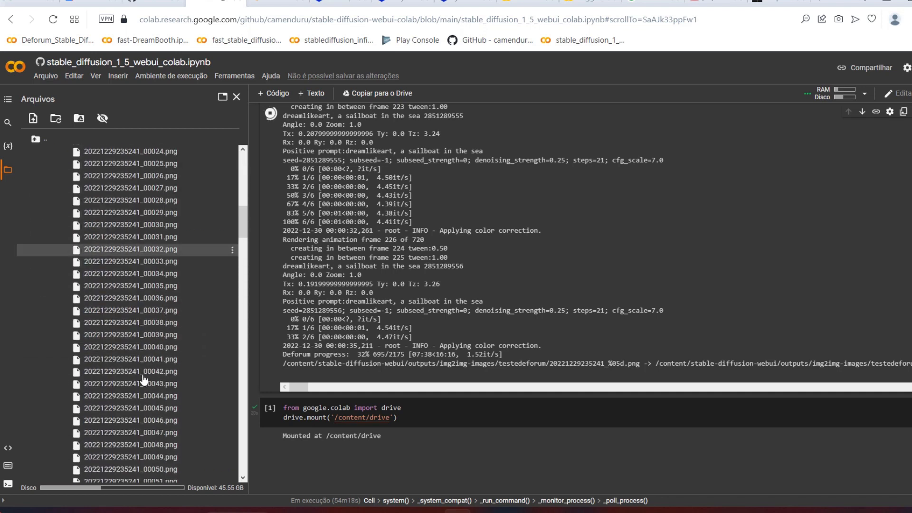
{"action": "scroll", "coordinate": [150, 396], "scroll_direction": "up", "scroll_amount": 20}
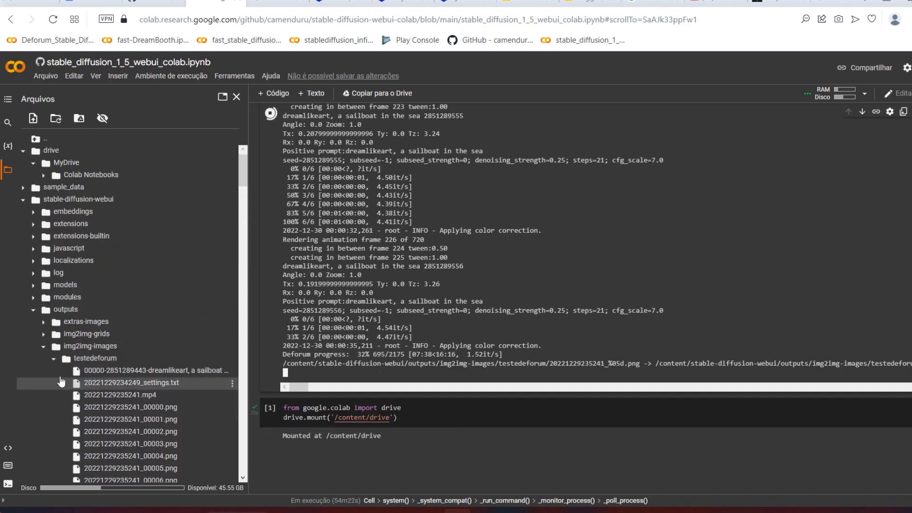
Step: Collapse the testedeforum folder, move it from img2img-images into the mounted MyDrive folder, and switch to Google Drive
{"action": "left_click", "coordinate": [53, 362]}
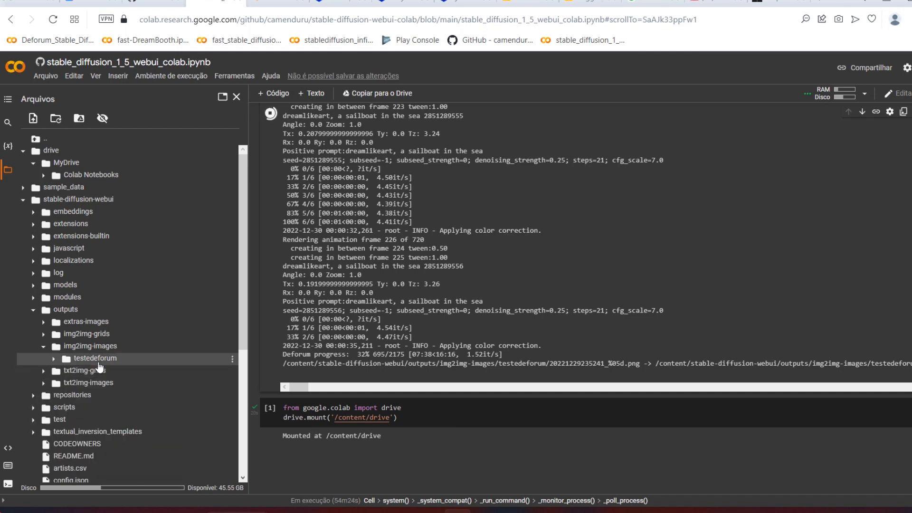
{"action": "left_click_drag", "start_coordinate": [93, 363], "coordinate": [83, 164]}
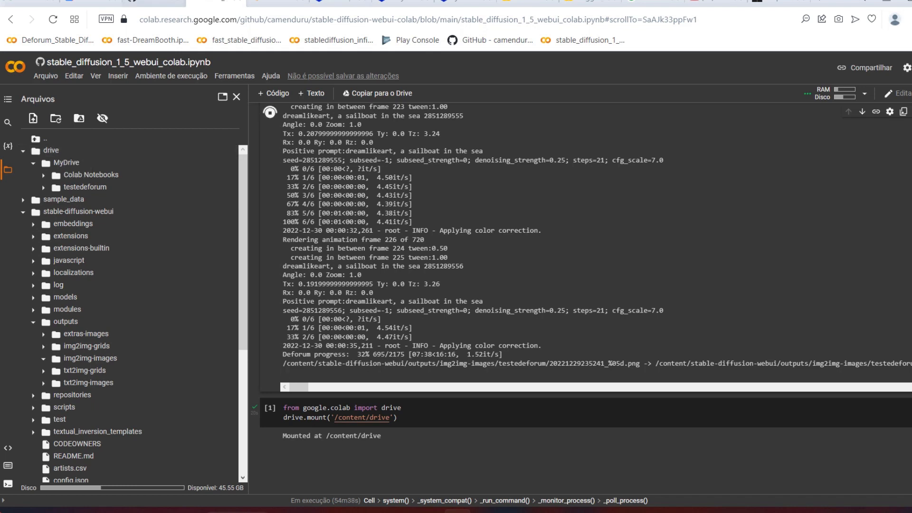
{"action": "left_click", "coordinate": [90, 2]}
Step: Return to the Stable Diffusion WebUI and review Deforum's Prompts, Init and Keyframes settings
{"action": "key", "text": "ctrl+Tab"}
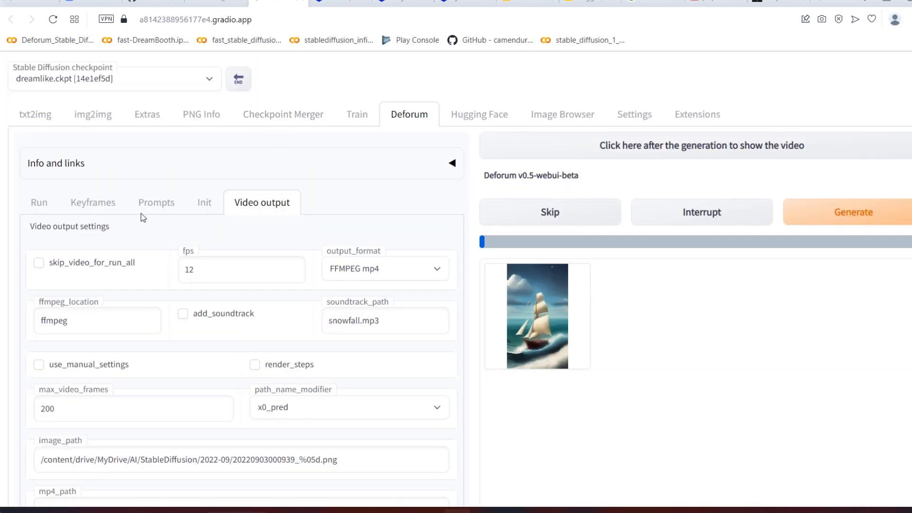
{"action": "left_click", "coordinate": [169, 204]}
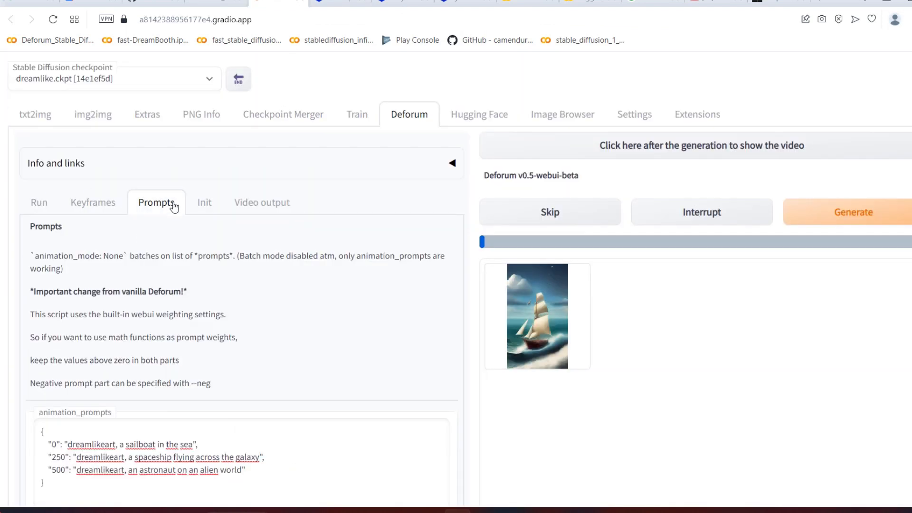
{"action": "left_click", "coordinate": [205, 203]}
{"action": "left_click", "coordinate": [91, 198]}
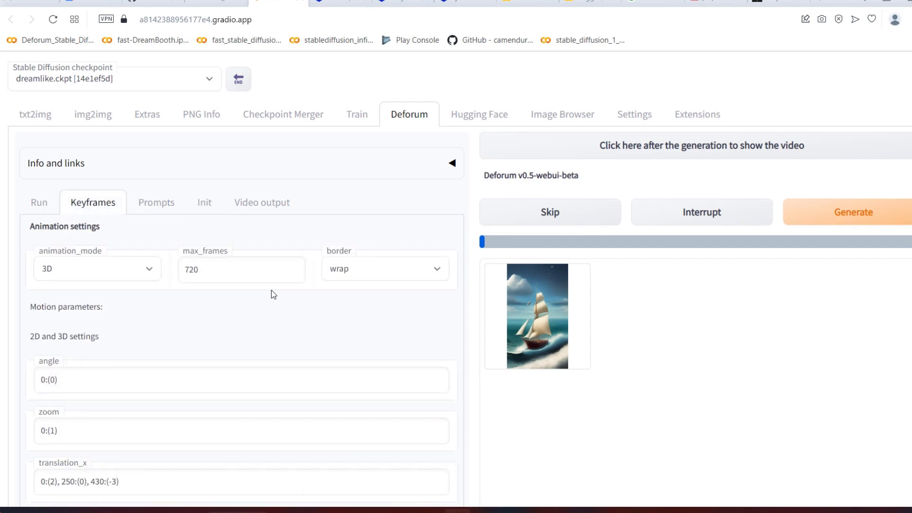
Step: Switch to Colab, view the runtime connection options, and close them without choosing any
{"action": "left_click", "coordinate": [209, 2]}
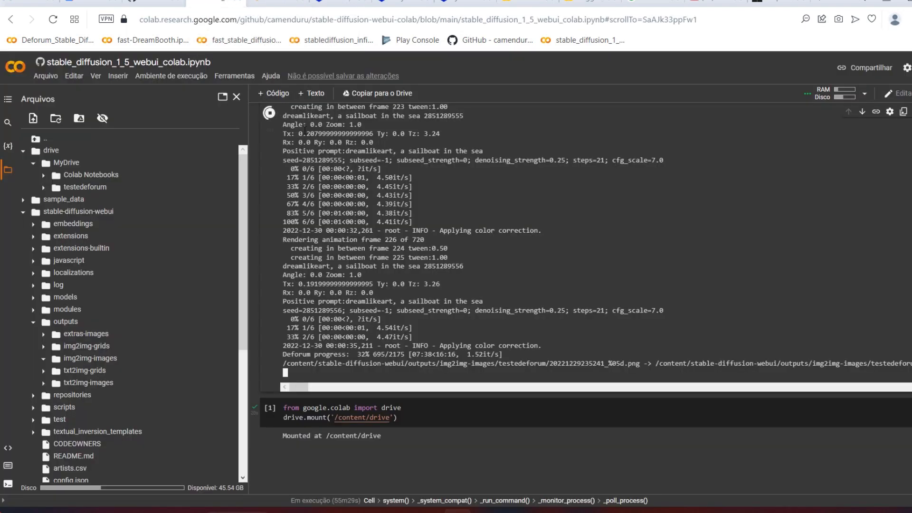
{"action": "left_click", "coordinate": [865, 94]}
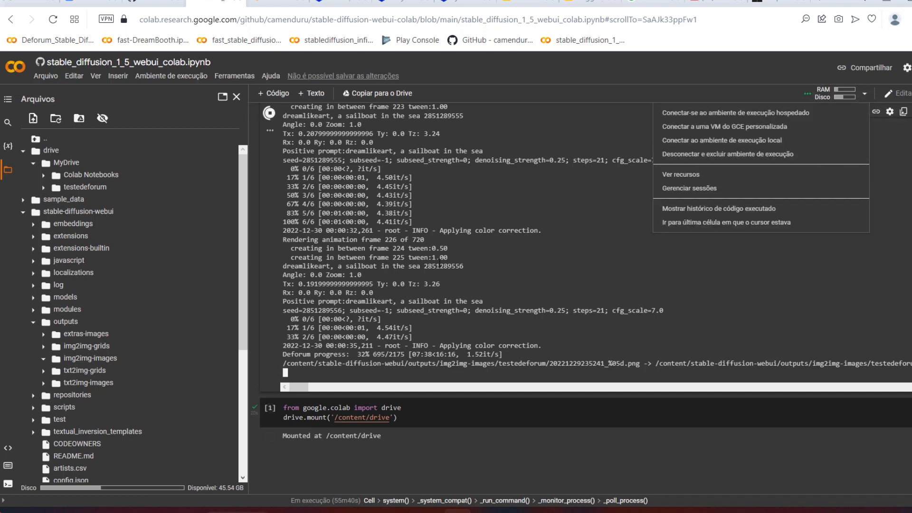
{"action": "left_click", "coordinate": [438, 261]}
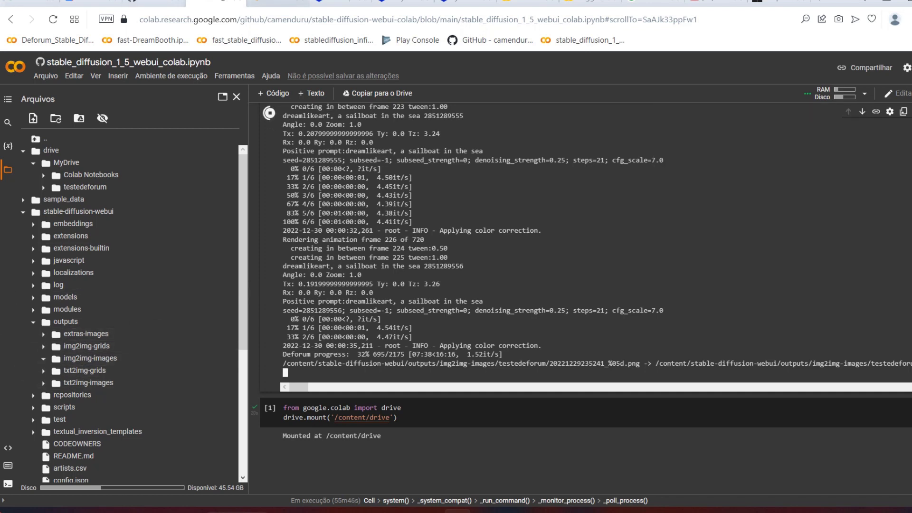
Step: Switch to Google Drive, open the testedeforum folder, preview the first sailboat image, and close the preview
{"action": "left_click", "coordinate": [278, 3]}
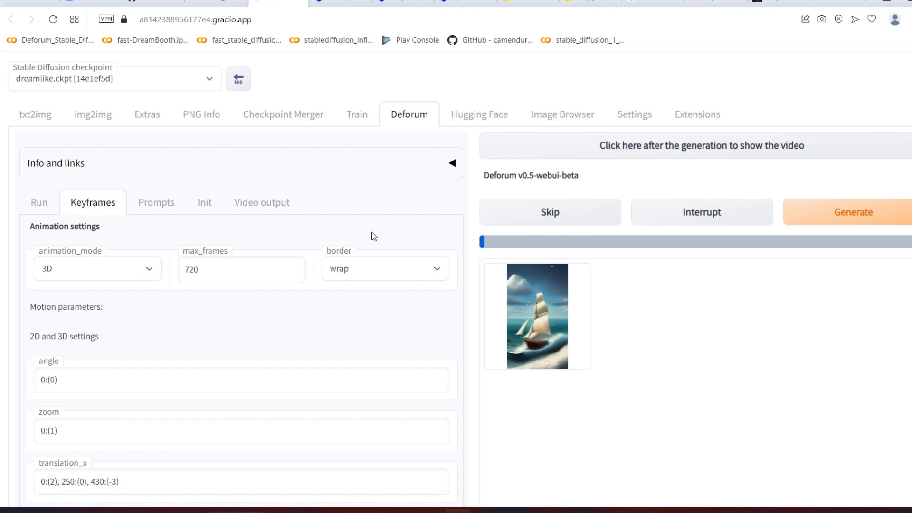
{"action": "left_click", "coordinate": [36, 2]}
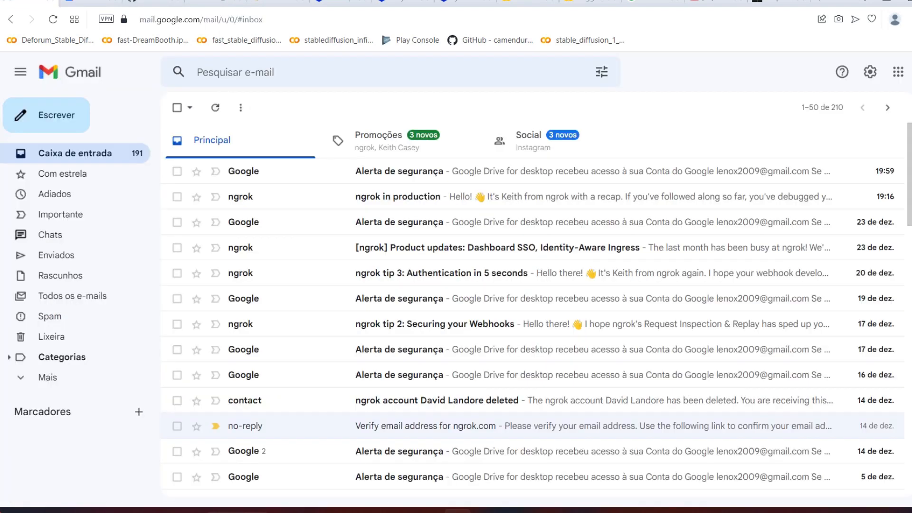
{"action": "left_click", "coordinate": [95, 2]}
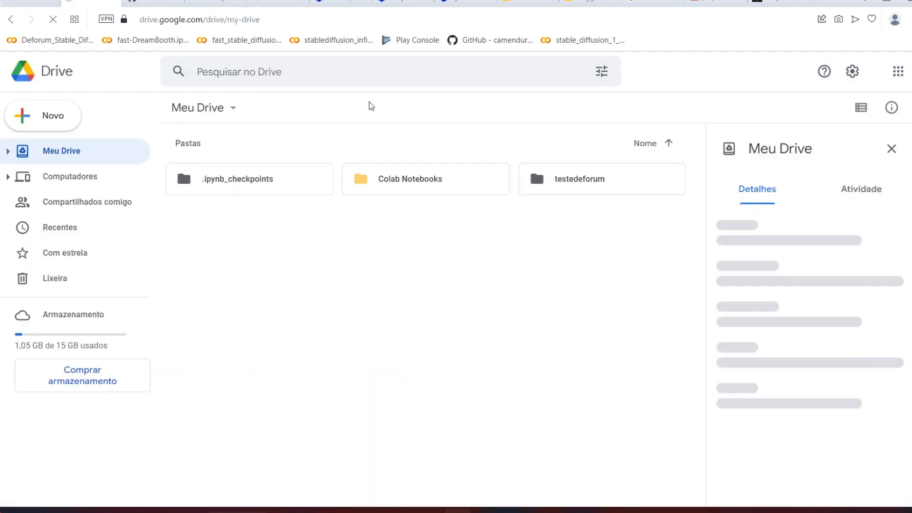
{"action": "double_click", "coordinate": [581, 185]}
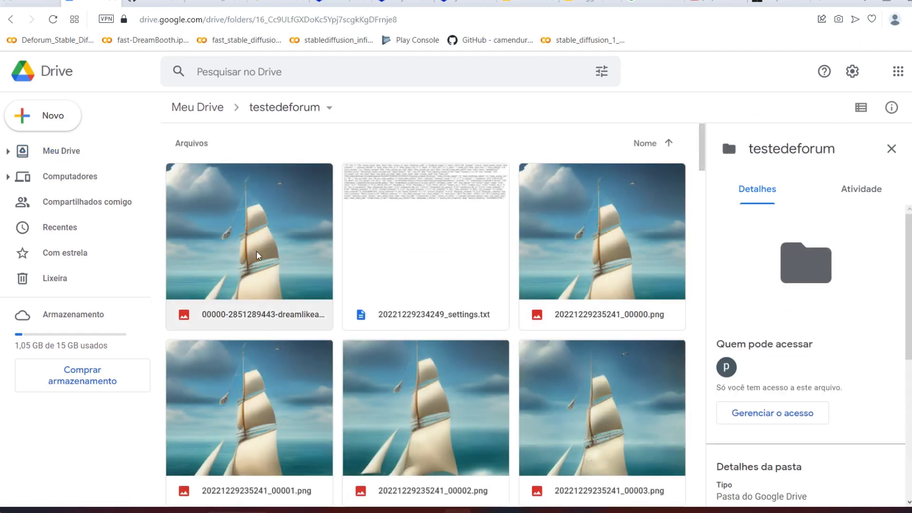
{"action": "left_click", "coordinate": [256, 249]}
{"action": "double_click", "coordinate": [255, 249]}
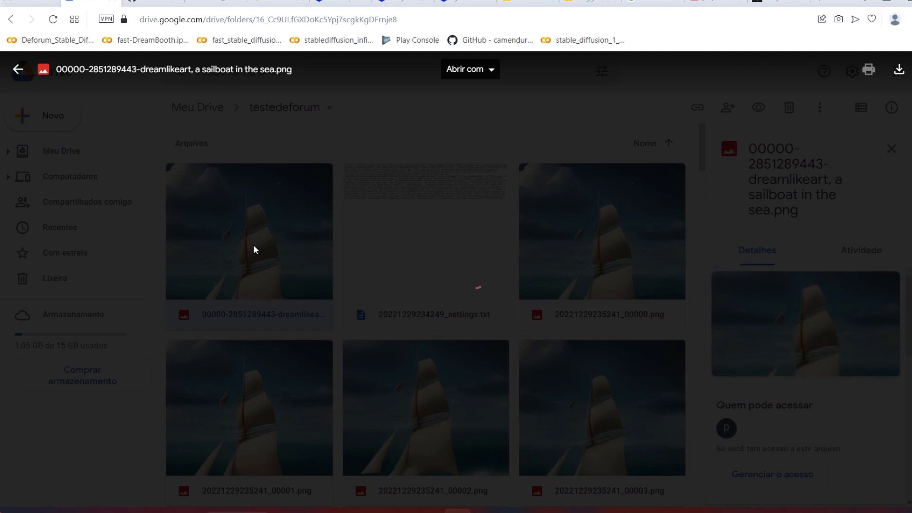
{"action": "left_click", "coordinate": [190, 286]}
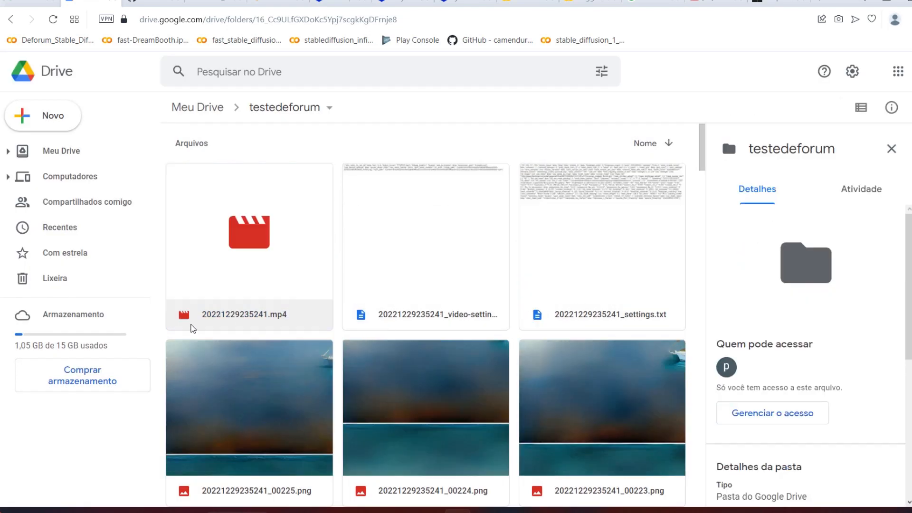
Step: Sort the testedeforum files by name in descending order, play 20221229235241.mp4 in full screen, and close the player
{"action": "double_click", "coordinate": [284, 209]}
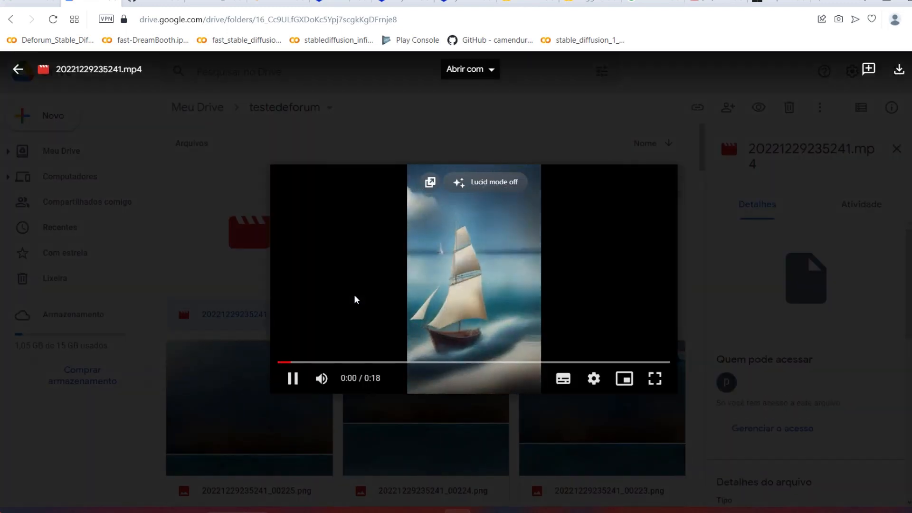
{"action": "left_click", "coordinate": [654, 379]}
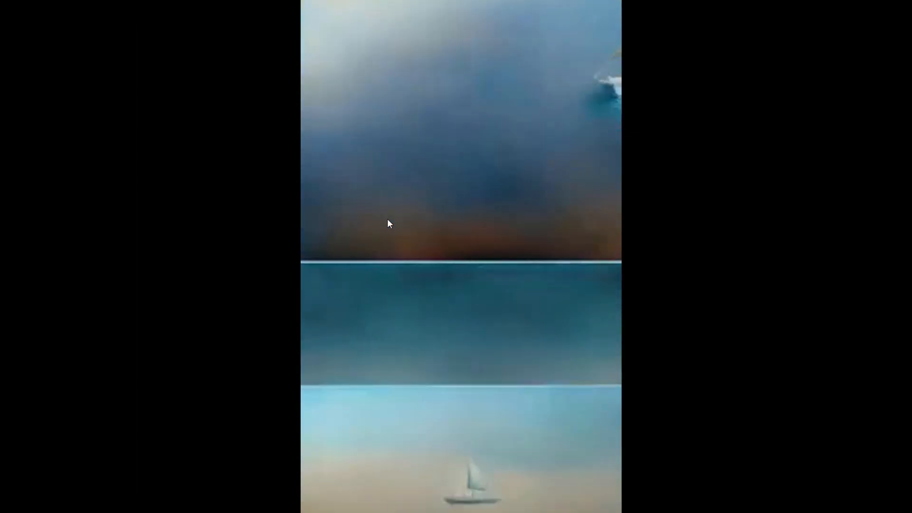
{"action": "scroll", "coordinate": [446, 282], "scroll_direction": "down", "scroll_amount": 5}
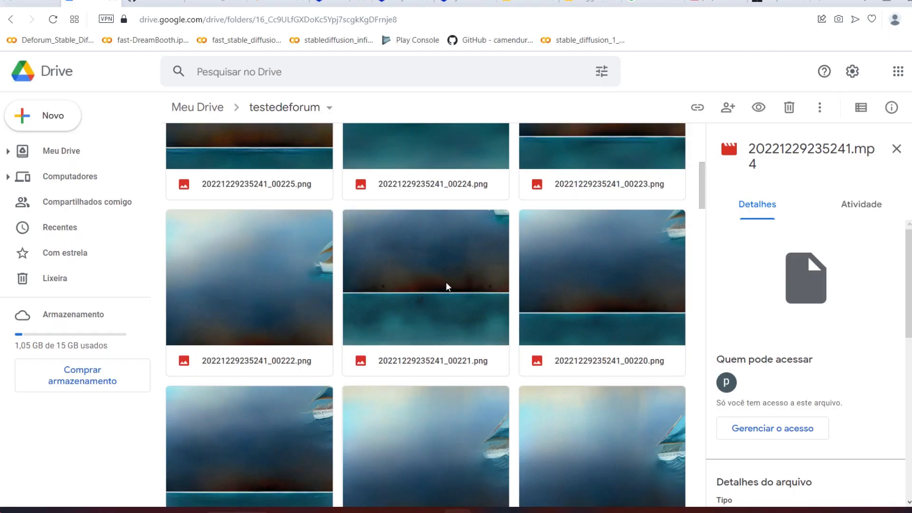
{"action": "scroll", "coordinate": [446, 282], "scroll_direction": "up", "scroll_amount": 5}
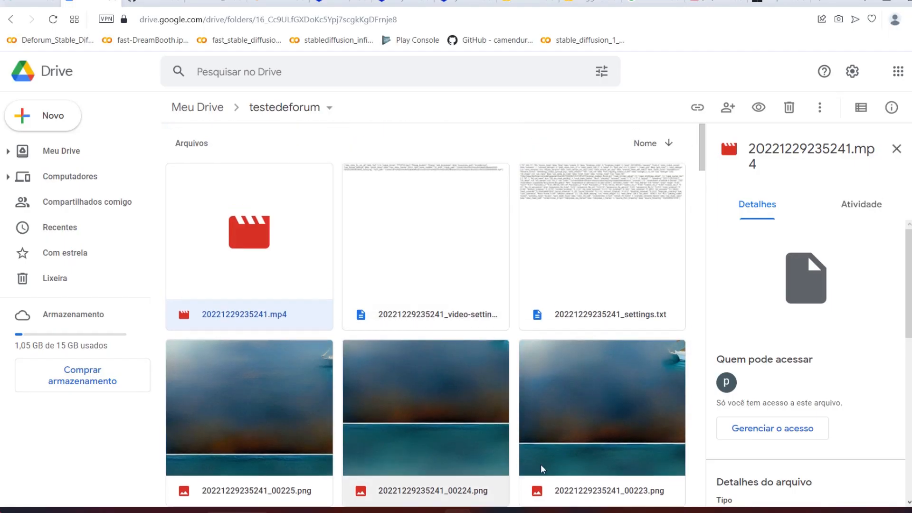
Step: Go back to Meu Drive, reopen the testedeforum folder, and look through the saved frames
{"action": "left_click", "coordinate": [180, 114]}
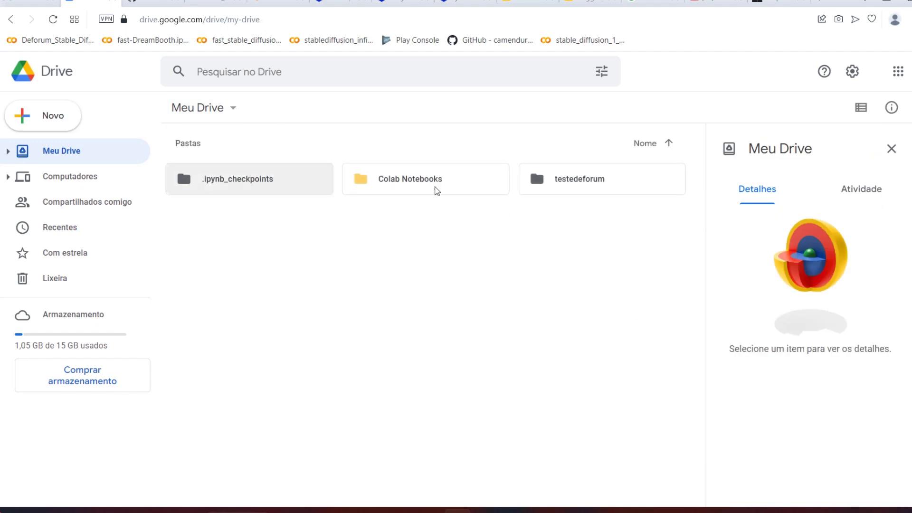
{"action": "double_click", "coordinate": [543, 184]}
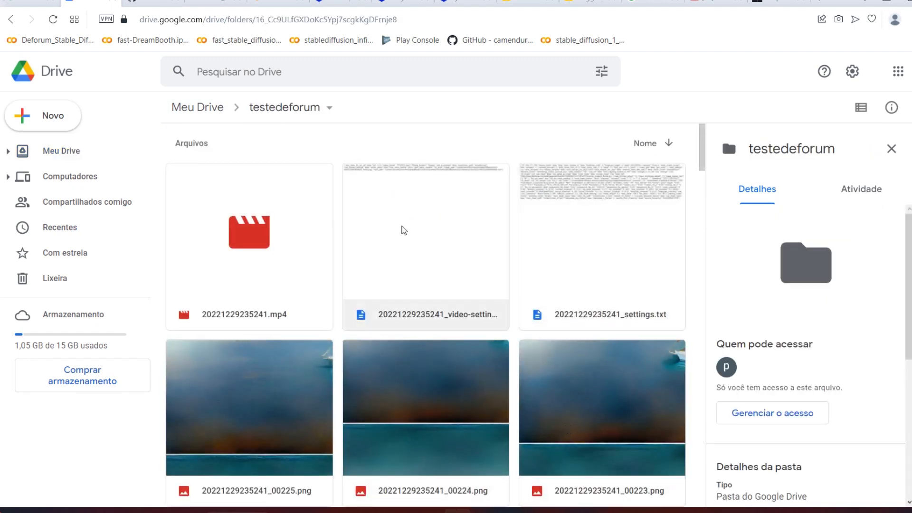
{"action": "scroll", "coordinate": [401, 229], "scroll_direction": "down", "scroll_amount": 3}
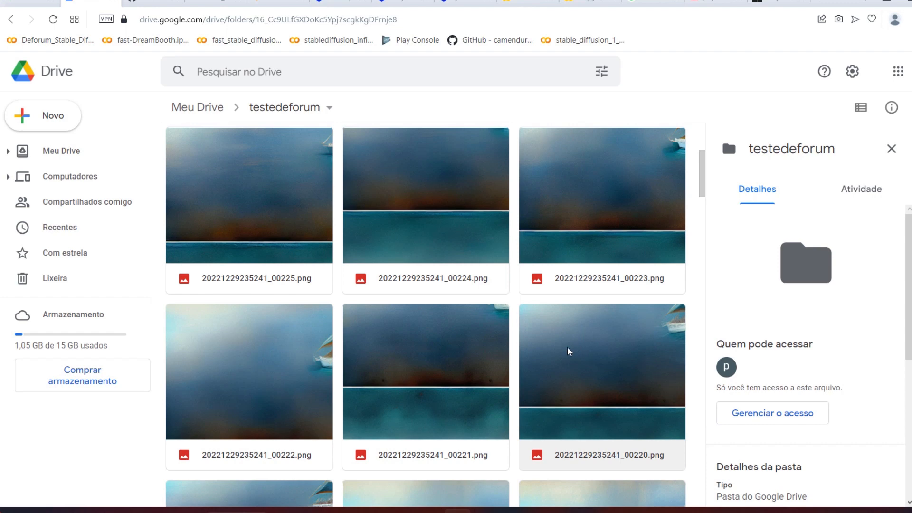
Step: Check the Colab notebook, then return to the WebUI and review all of Deforum's Keyframes settings
{"action": "left_click", "coordinate": [217, 2]}
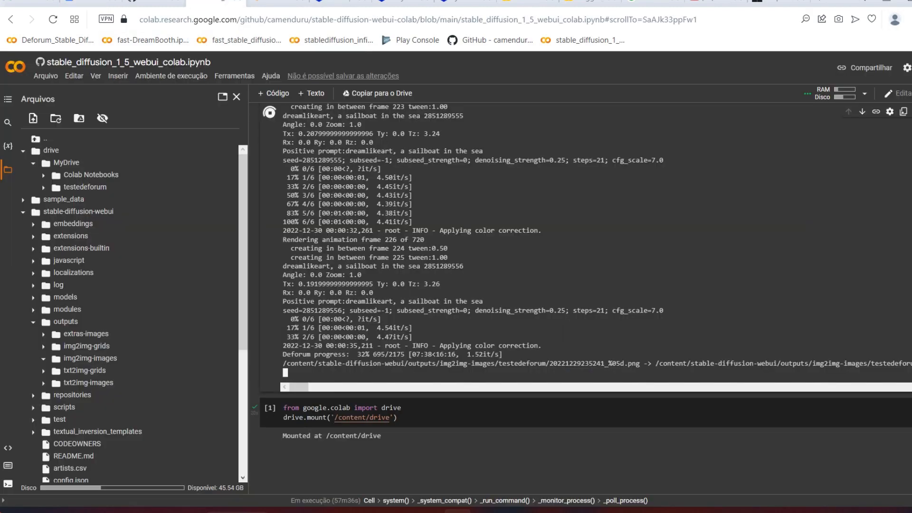
{"action": "left_click", "coordinate": [278, 2]}
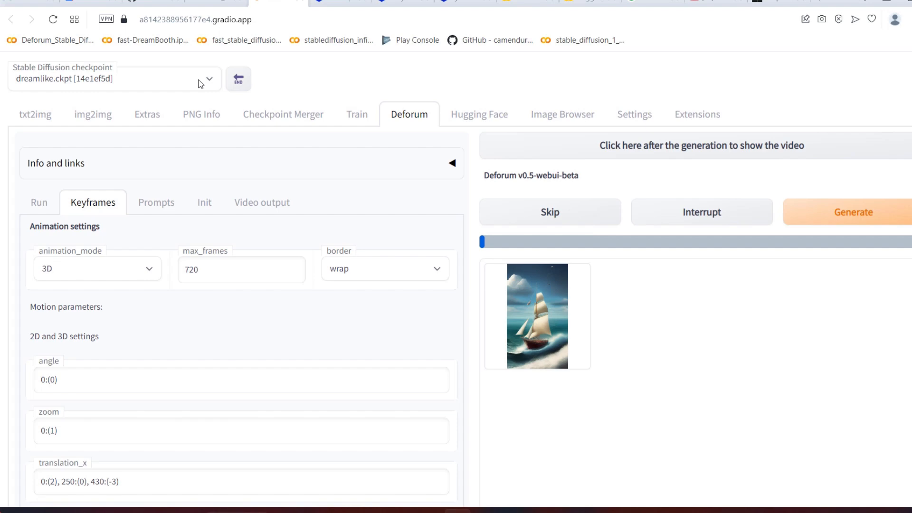
{"action": "scroll", "coordinate": [144, 237], "scroll_direction": "down", "scroll_amount": 20}
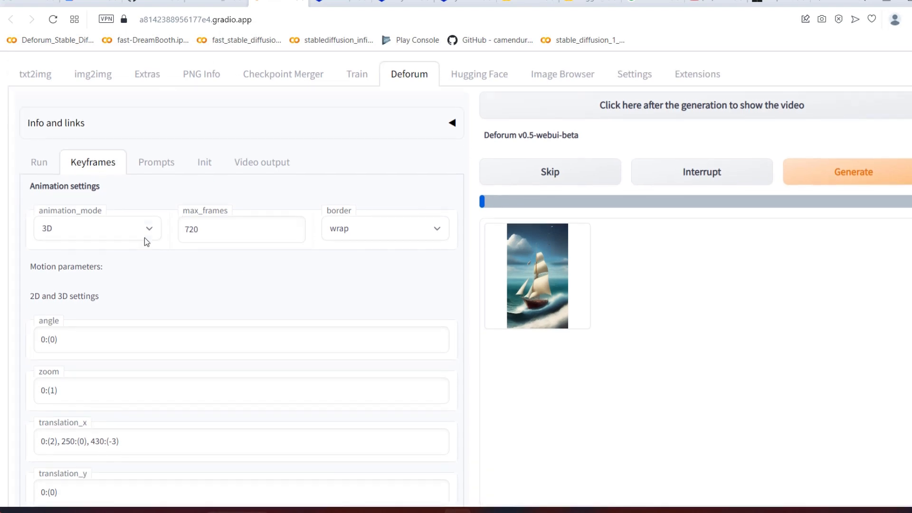
{"action": "scroll", "coordinate": [157, 257], "scroll_direction": "down", "scroll_amount": 5}
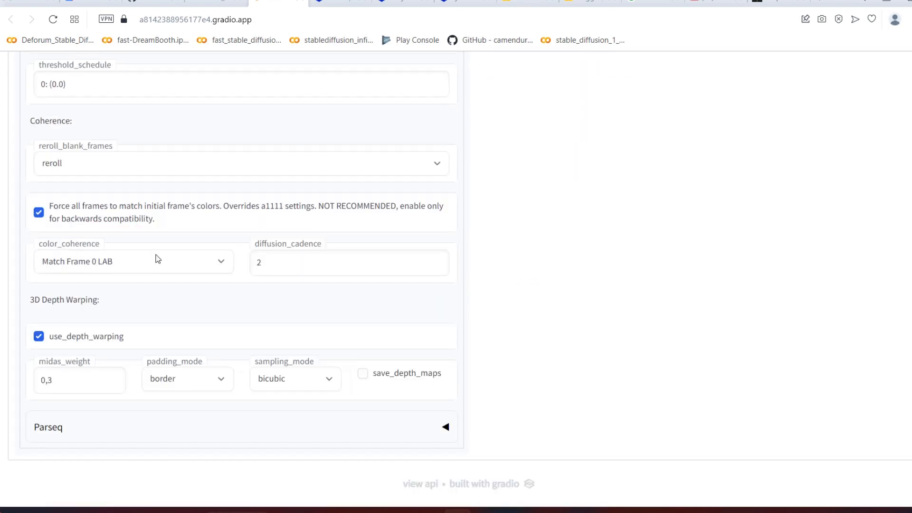
{"action": "scroll", "coordinate": [186, 269], "scroll_direction": "up", "scroll_amount": 20}
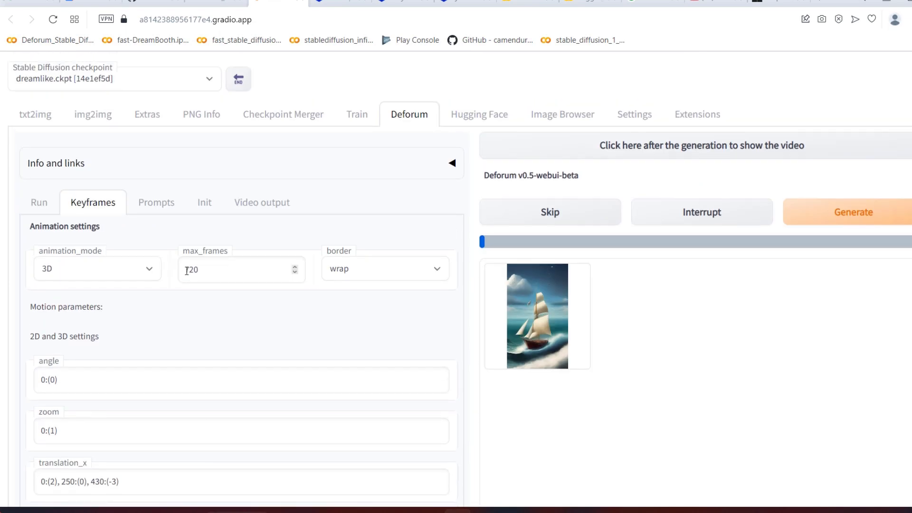
Step: Open Deforum's Run settings and review the sampling and batch options
{"action": "left_click", "coordinate": [43, 202]}
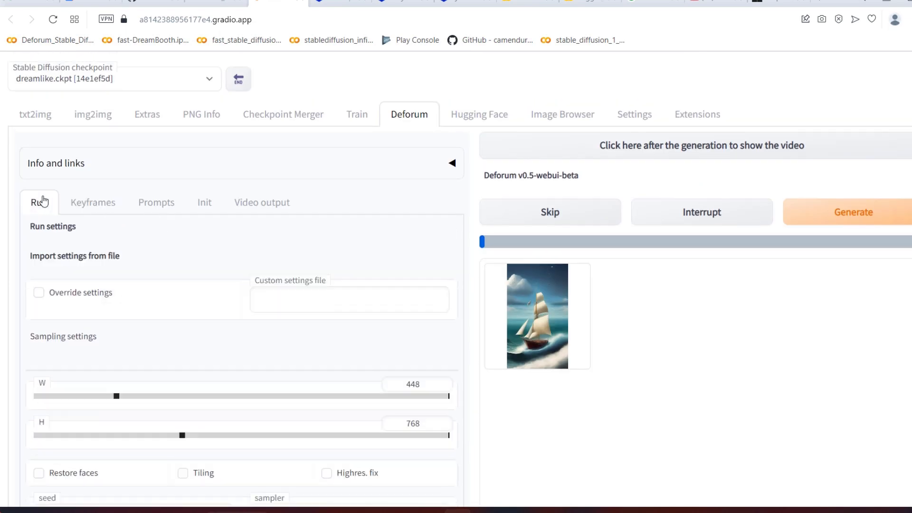
{"action": "scroll", "coordinate": [426, 316], "scroll_direction": "down", "scroll_amount": 10}
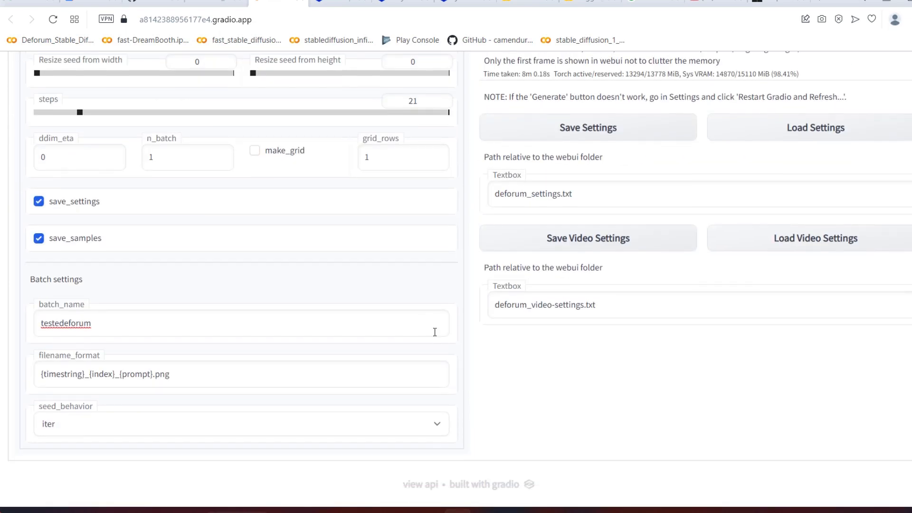
{"action": "scroll", "coordinate": [439, 338], "scroll_direction": "up", "scroll_amount": 10}
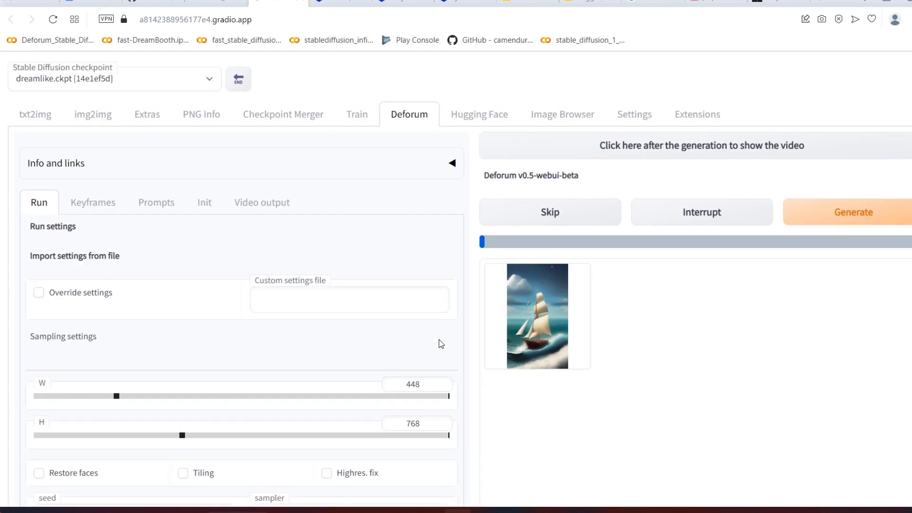
{"action": "scroll", "coordinate": [439, 340], "scroll_direction": "down", "scroll_amount": 8}
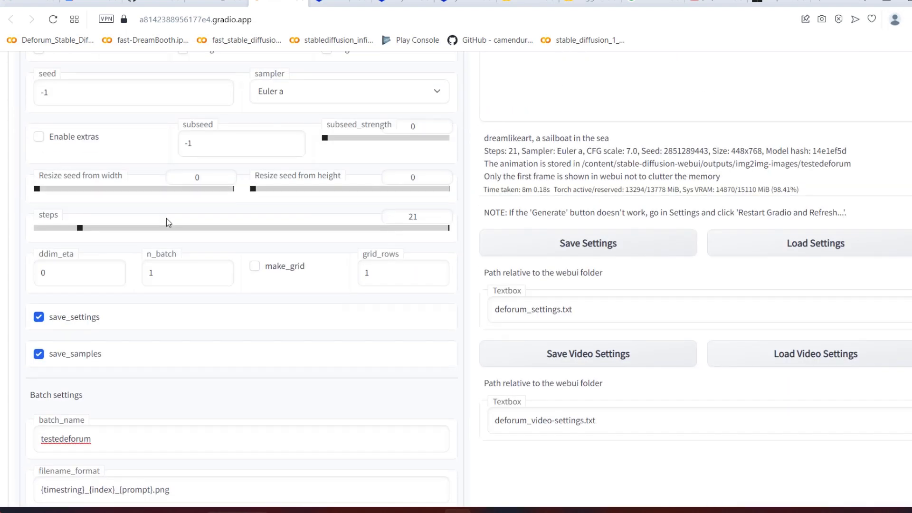
Step: Switch to the testedeforum folder in Google Drive, look through the saved frames down to the earliest ones, and return to the Colab notebook
{"action": "scroll", "coordinate": [166, 217], "scroll_direction": "up", "scroll_amount": 8}
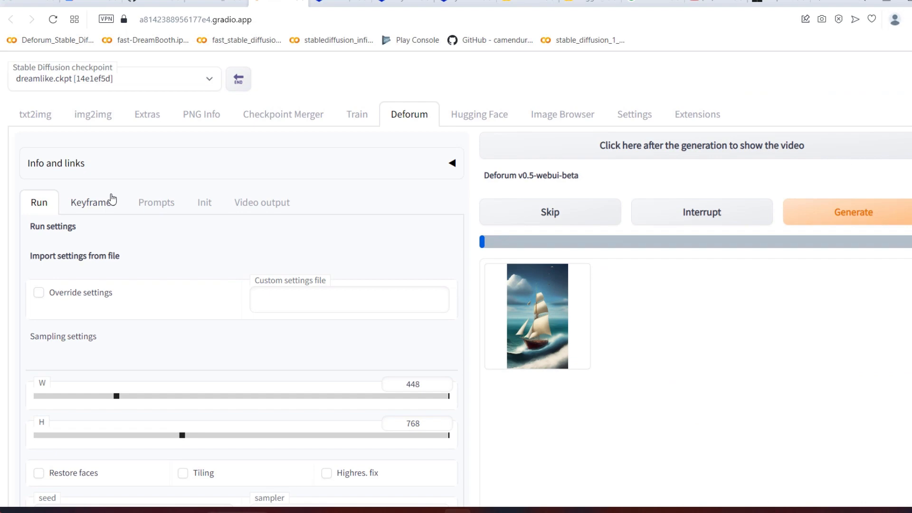
{"action": "left_click", "coordinate": [204, 2]}
{"action": "left_click", "coordinate": [159, 2]}
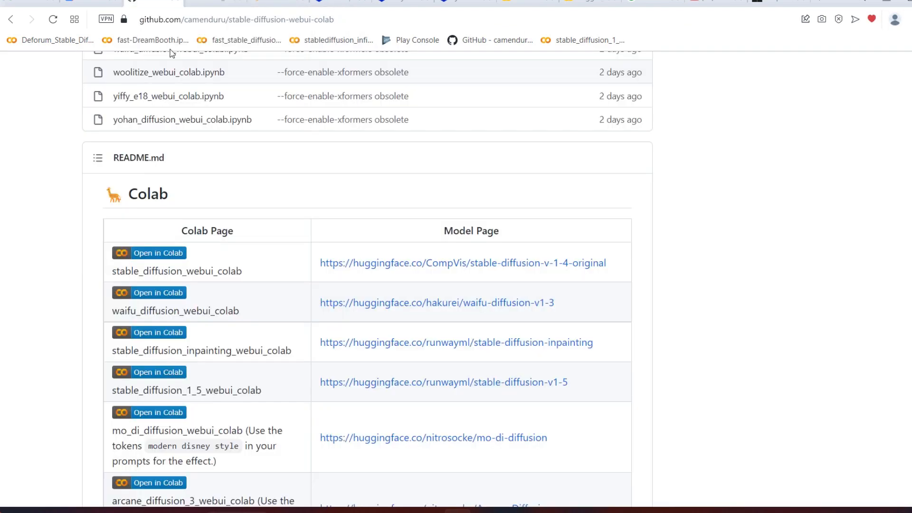
{"action": "left_click", "coordinate": [92, 2]}
{"action": "scroll", "coordinate": [331, 251], "scroll_direction": "down", "scroll_amount": 15}
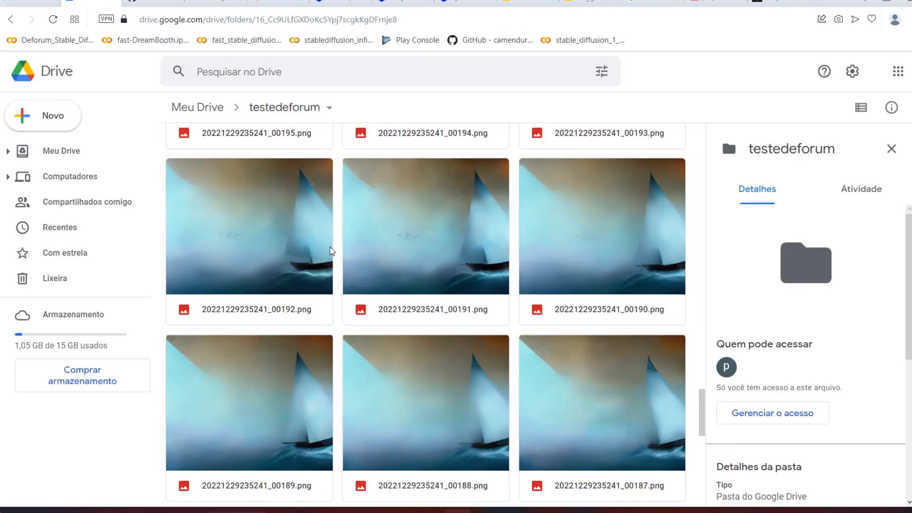
{"action": "scroll", "coordinate": [333, 257], "scroll_direction": "down", "scroll_amount": 20}
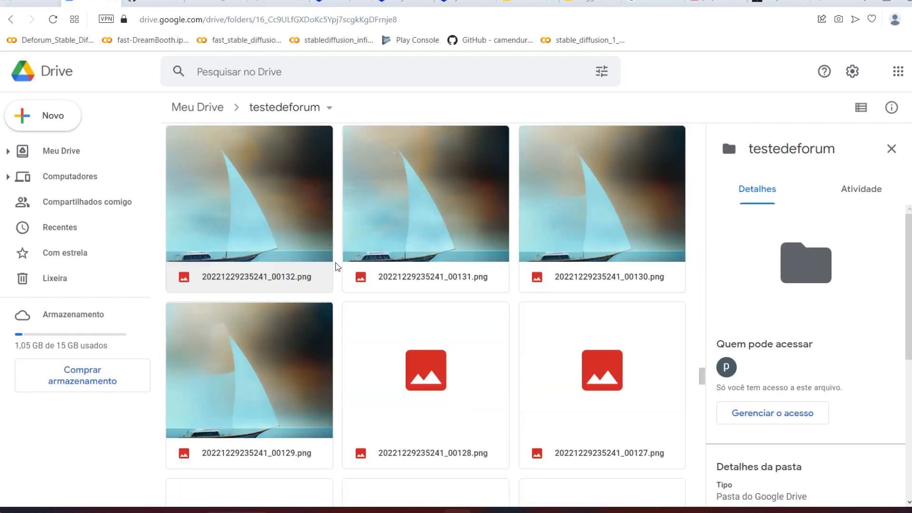
{"action": "scroll", "coordinate": [337, 266], "scroll_direction": "down", "scroll_amount": 20}
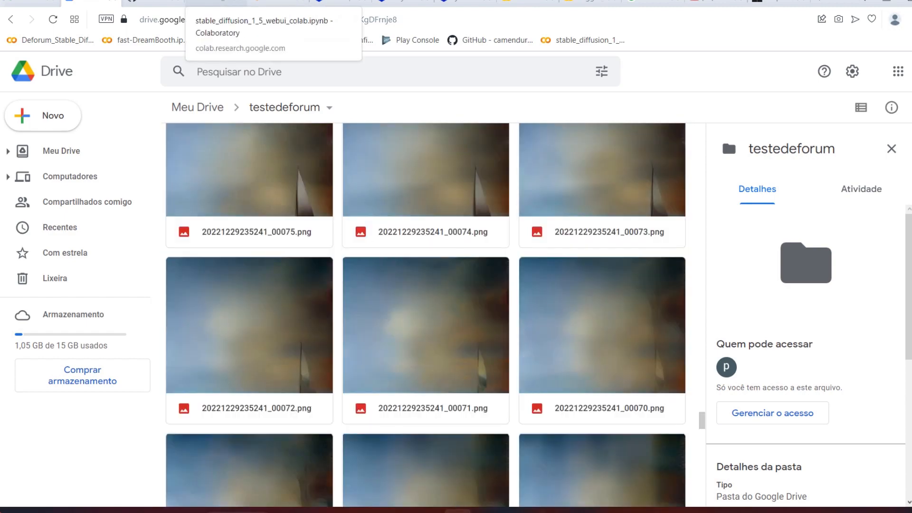
{"action": "scroll", "coordinate": [319, 148], "scroll_direction": "down", "scroll_amount": 20}
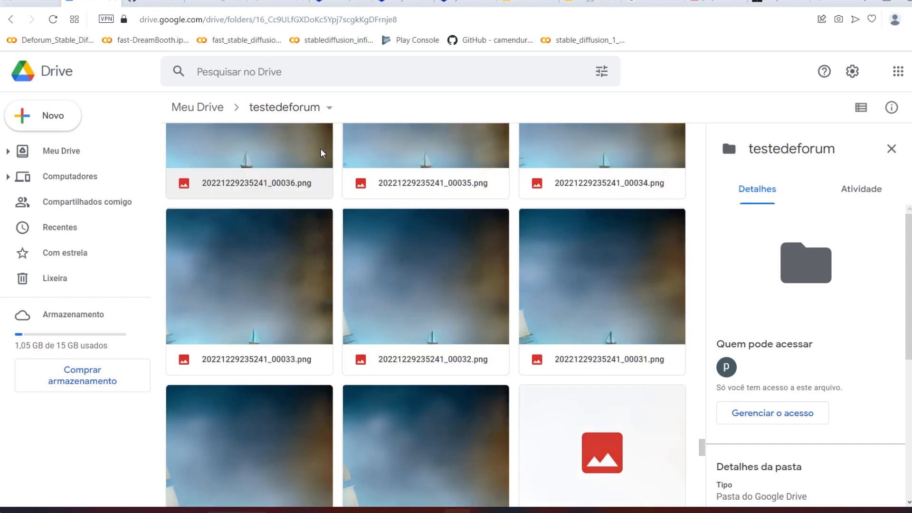
{"action": "scroll", "coordinate": [322, 152], "scroll_direction": "down", "scroll_amount": 10}
{"action": "left_click", "coordinate": [223, 2]}
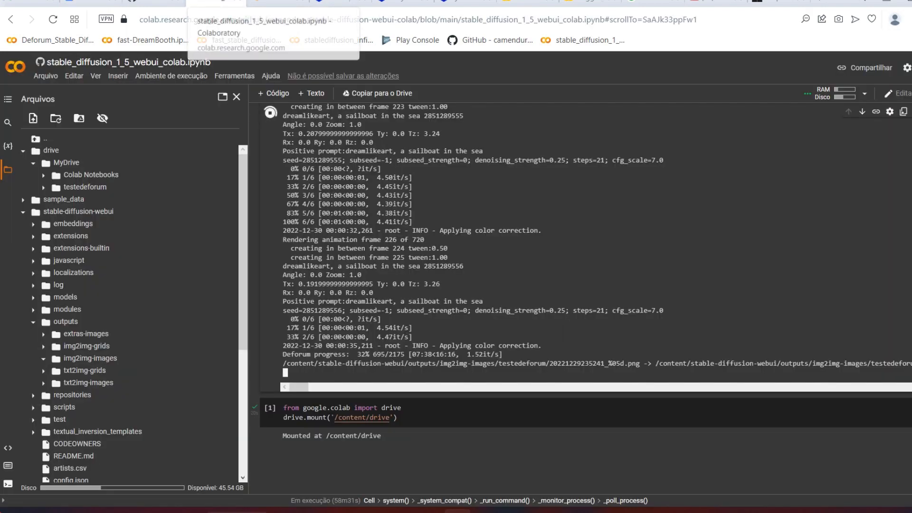